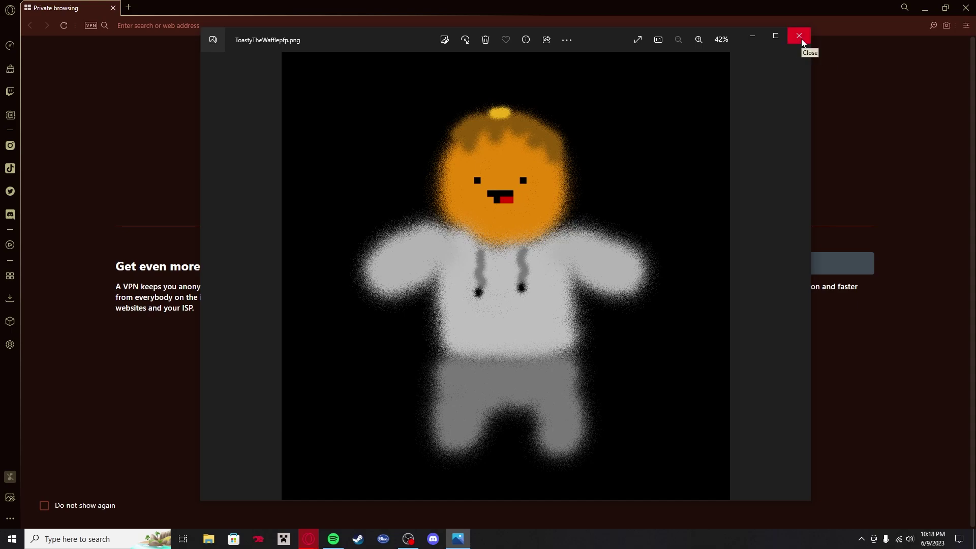
Step: Close the photo viewer and search Google for 'buzzfeed quiz minecraft'
{"action": "left_click", "coordinate": [799, 36]}
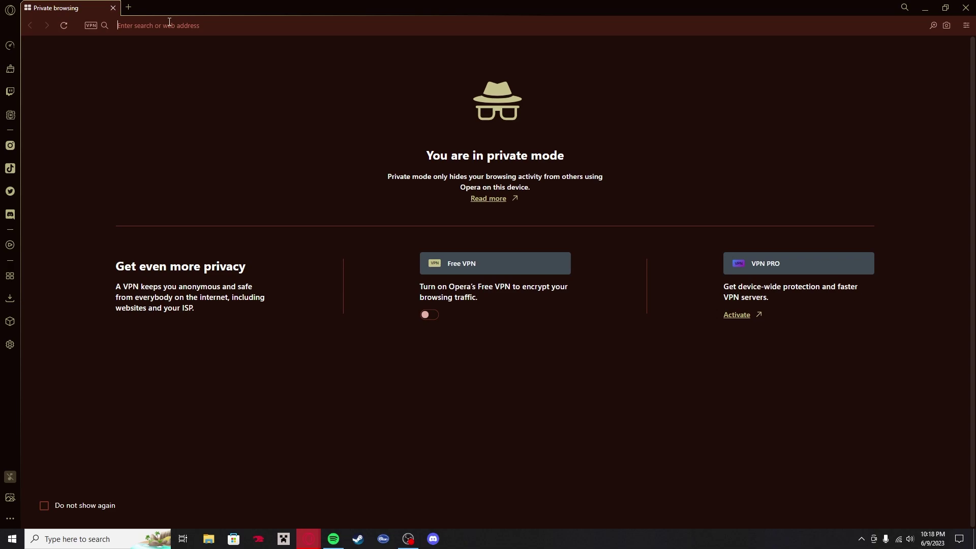
{"action": "type", "text": "buzzfeed quiz minecraft"}
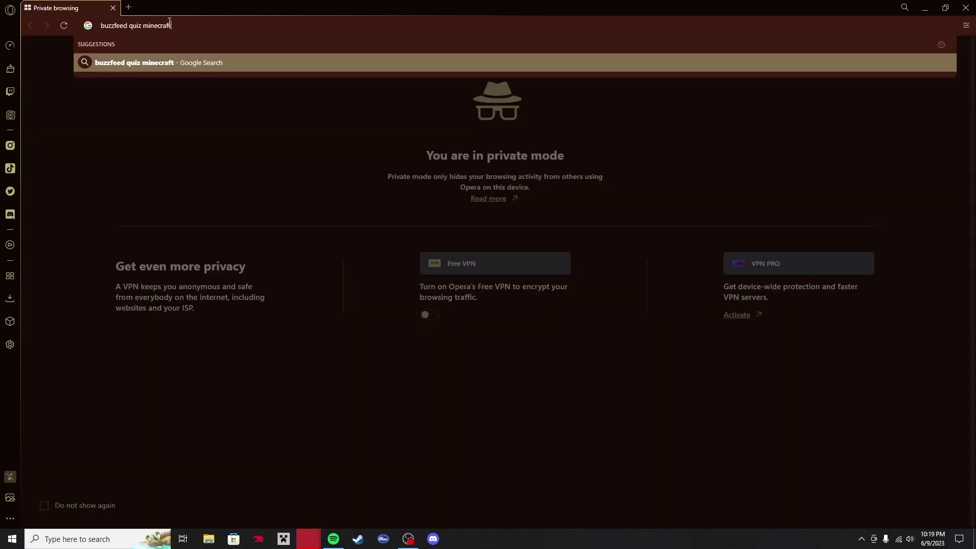
{"action": "key", "text": "Return"}
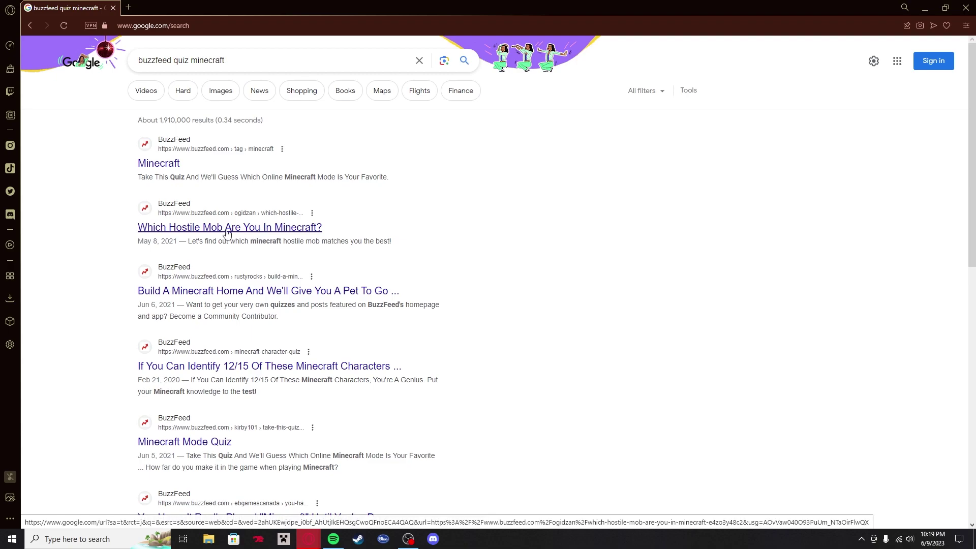
Step: Open 'Which Hostile Mob Are You In Minecraft?' full screen and answer the worst-mob question
{"action": "left_click", "coordinate": [261, 227]}
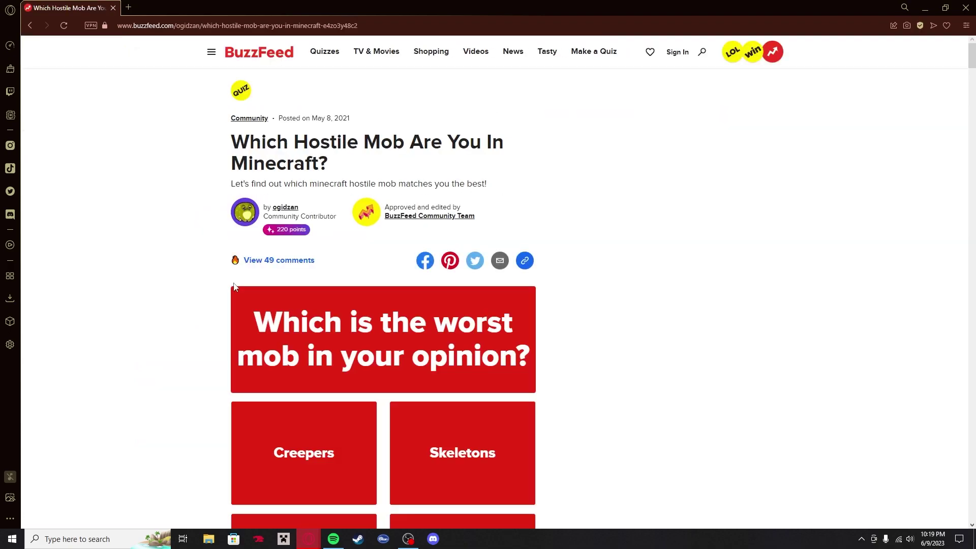
{"action": "scroll", "coordinate": [234, 285], "scroll_direction": "down", "scroll_amount": 6}
{"action": "scroll", "coordinate": [234, 288], "scroll_direction": "down", "scroll_amount": 2}
{"action": "scroll", "coordinate": [139, 192], "scroll_direction": "up", "scroll_amount": 5}
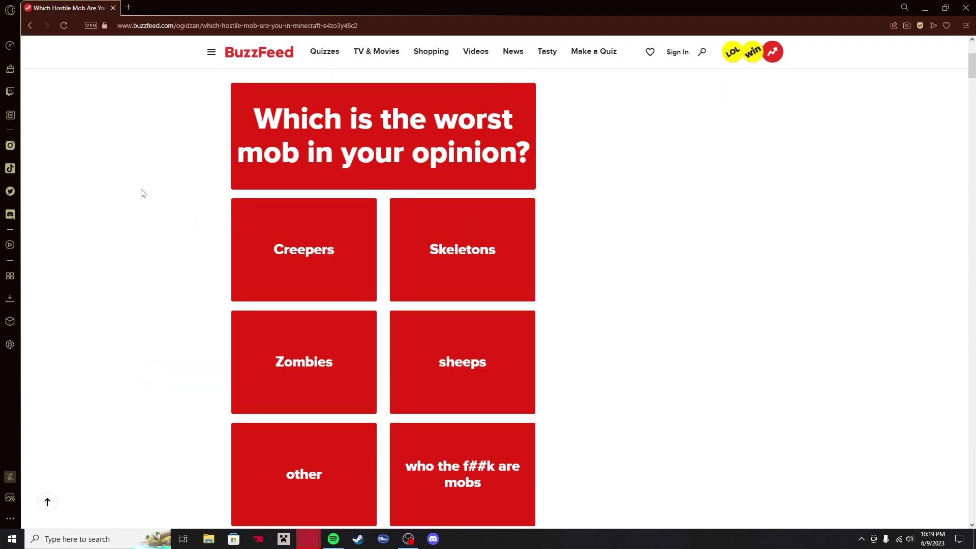
{"action": "scroll", "coordinate": [141, 193], "scroll_direction": "down", "scroll_amount": 1}
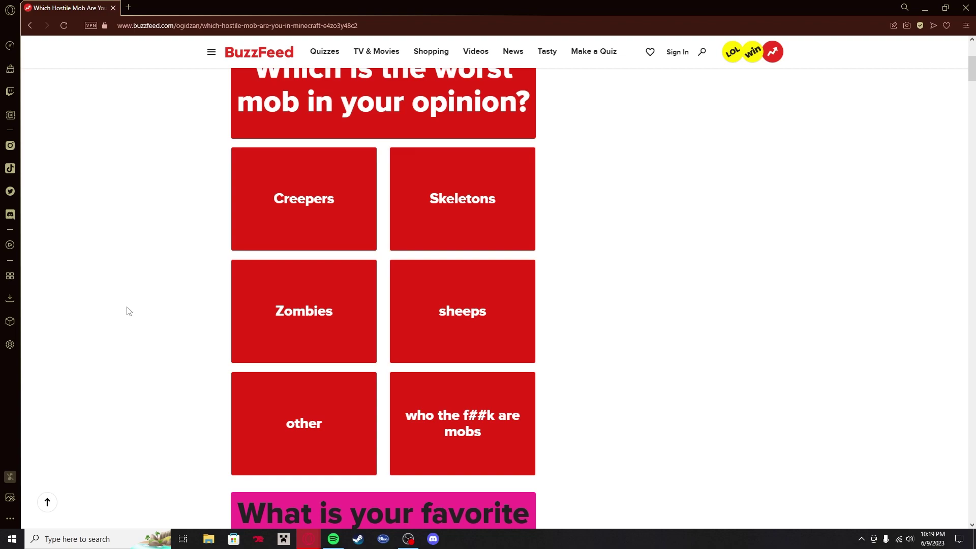
{"action": "key", "text": "F11"}
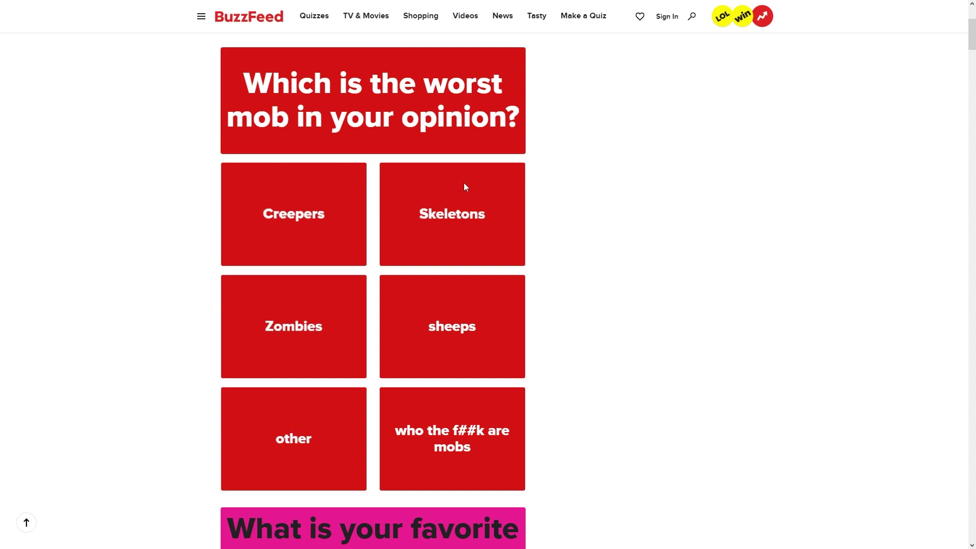
{"action": "left_click", "coordinate": [454, 322]}
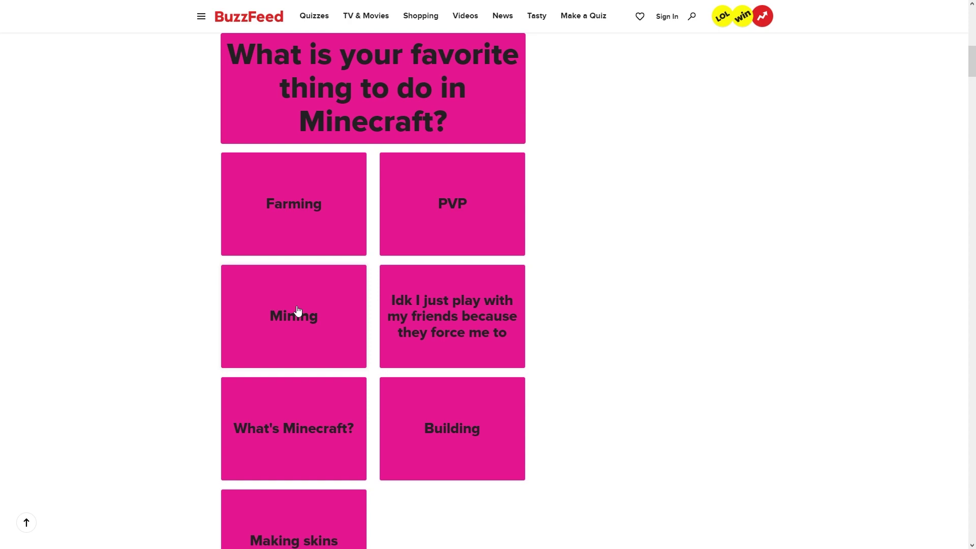
Step: Answer Mining, 2-3 times, 1-3 hours, 2012-2015 and 'yeah it's pretty fun'
{"action": "left_click", "coordinate": [298, 311]}
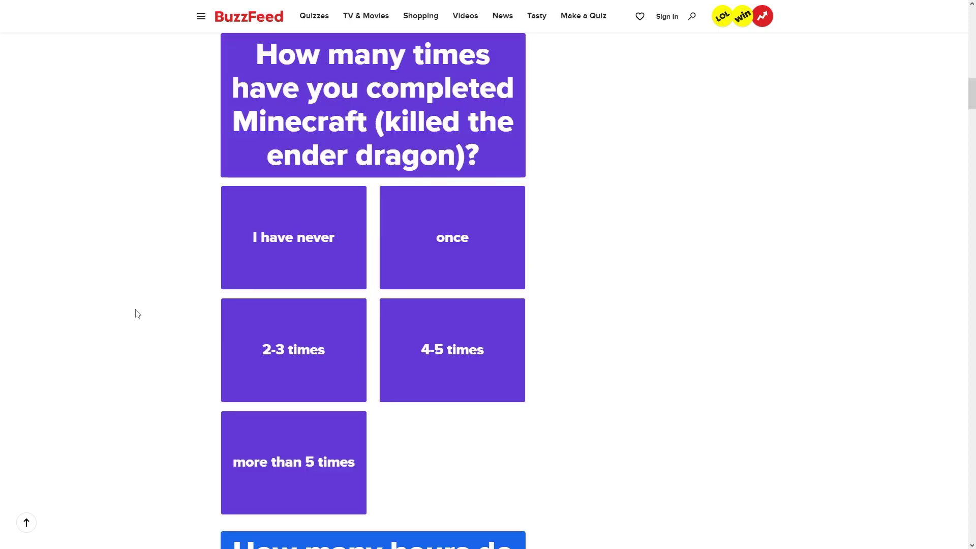
{"action": "left_click", "coordinate": [316, 350]}
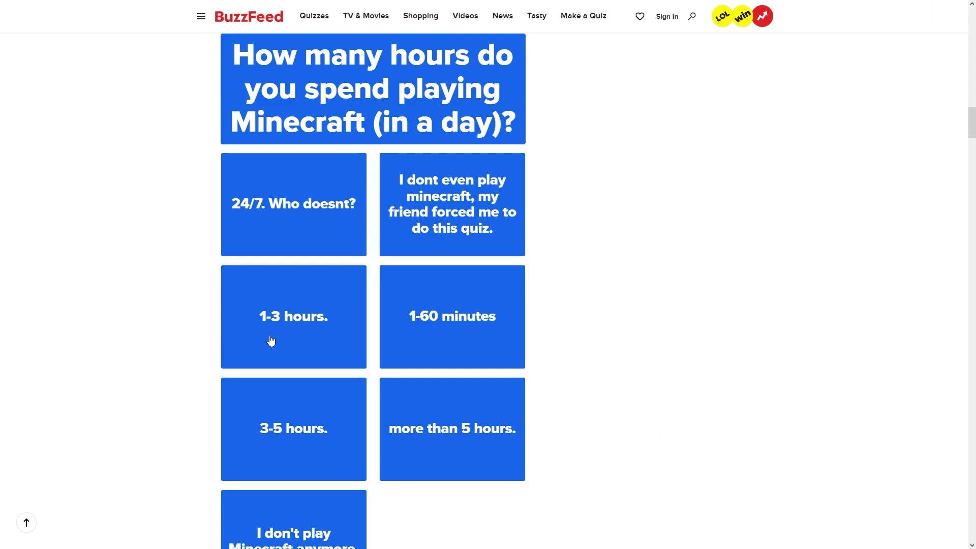
{"action": "left_click", "coordinate": [271, 341]}
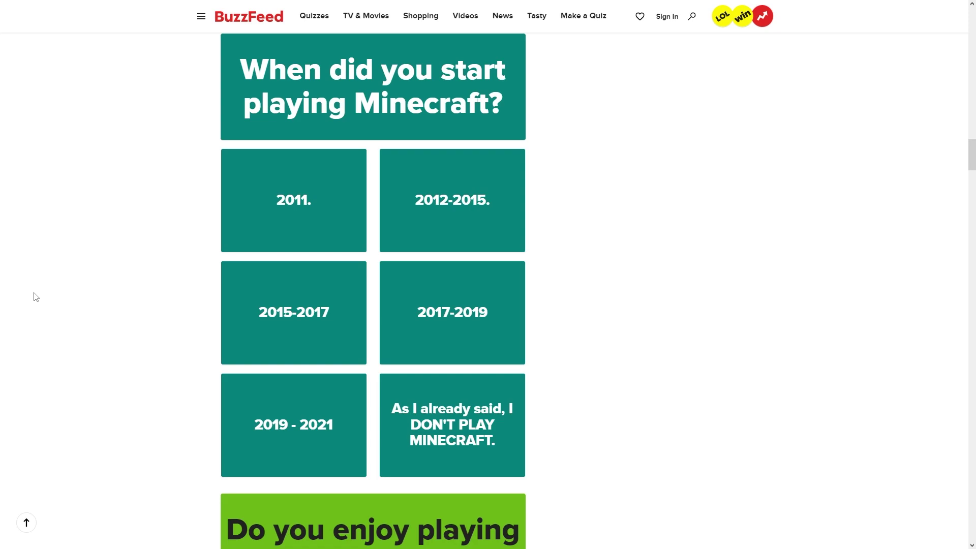
{"action": "left_click", "coordinate": [447, 240]}
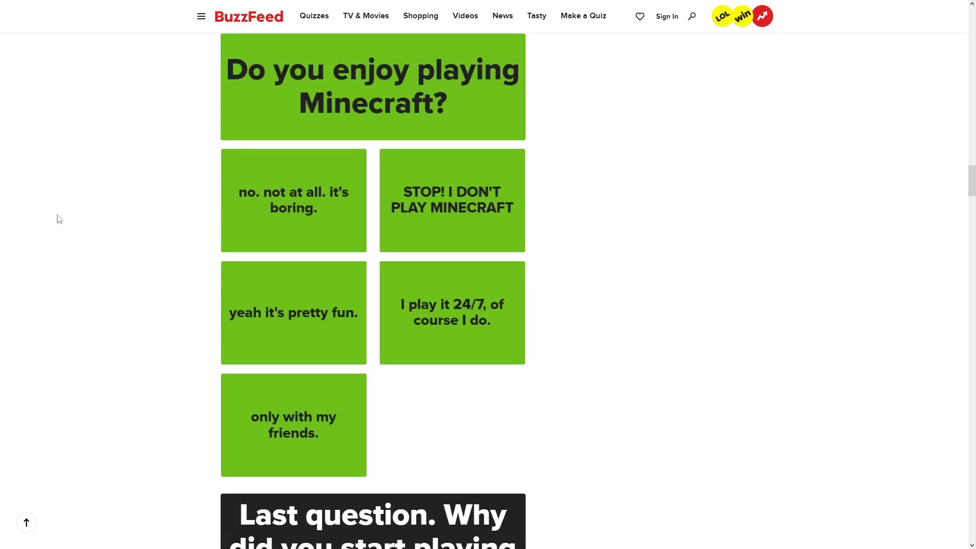
{"action": "left_click", "coordinate": [255, 305]}
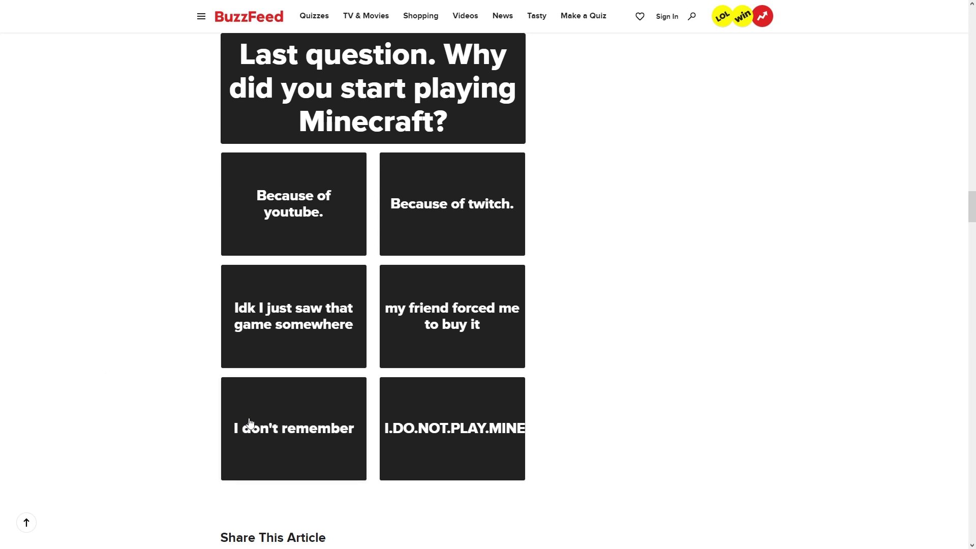
Step: Answer 'I don't remember' to reveal the skeleton result, then scroll back up through the answers
{"action": "left_click", "coordinate": [246, 400]}
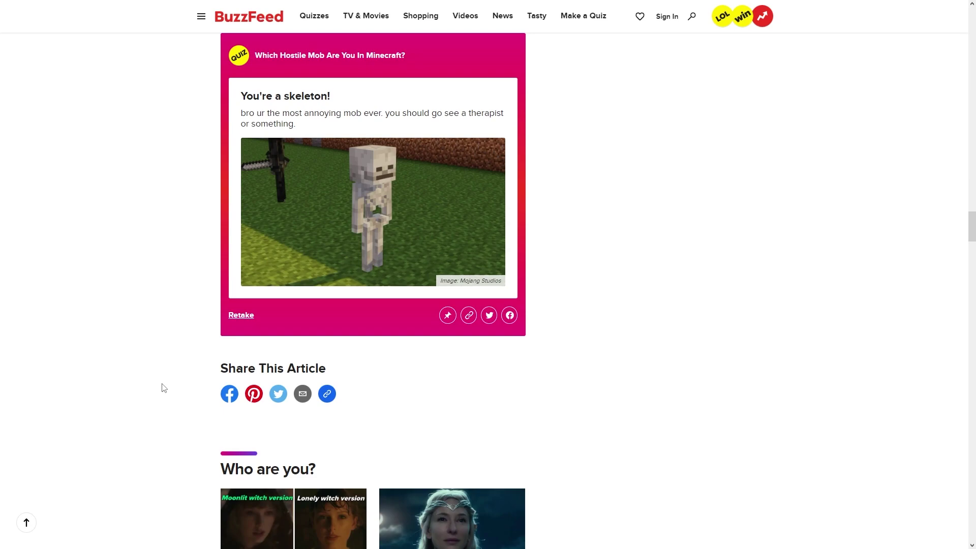
{"action": "scroll", "coordinate": [152, 127], "scroll_direction": "up", "scroll_amount": 9}
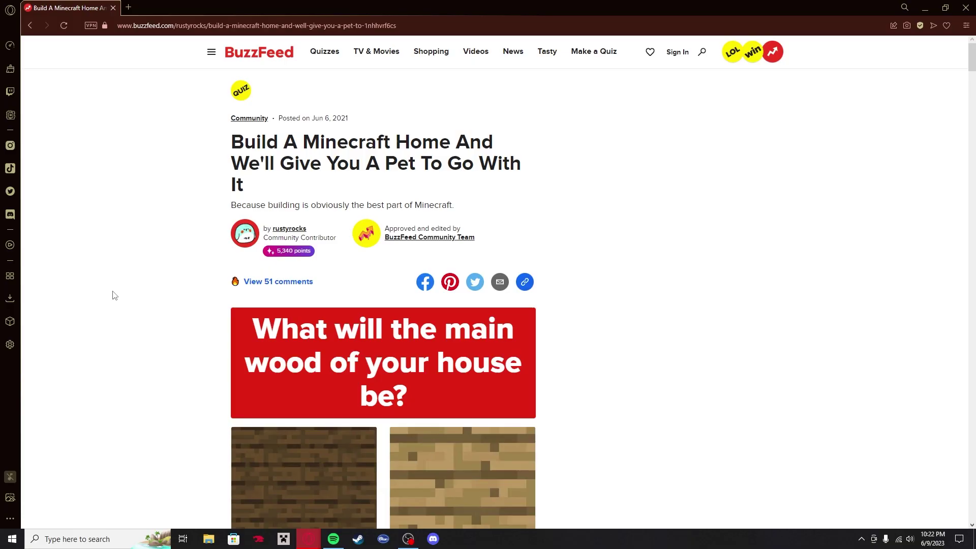
Step: Go full screen and choose Acacia Wood for the house and Colored Concrete for the walls
{"action": "scroll", "coordinate": [115, 296], "scroll_direction": "down", "scroll_amount": 4}
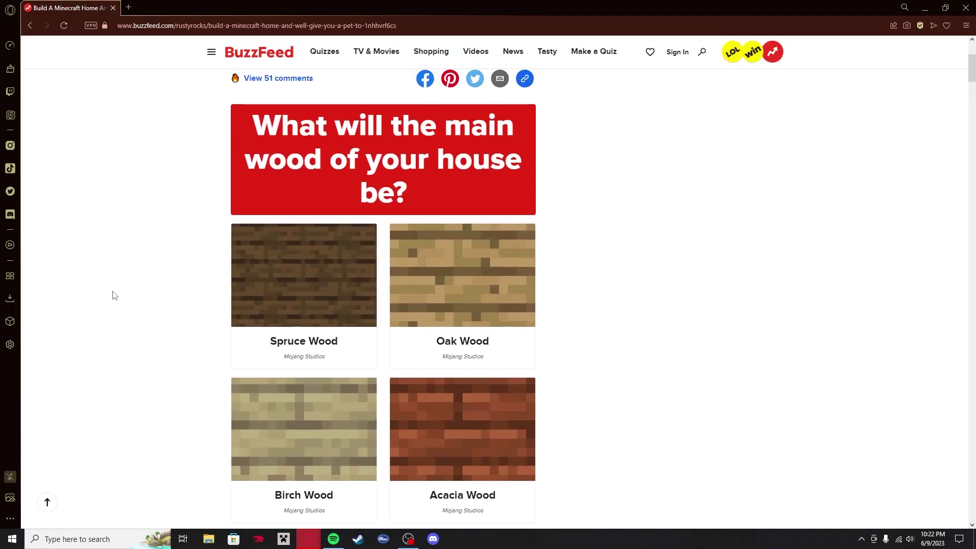
{"action": "key", "text": "F11"}
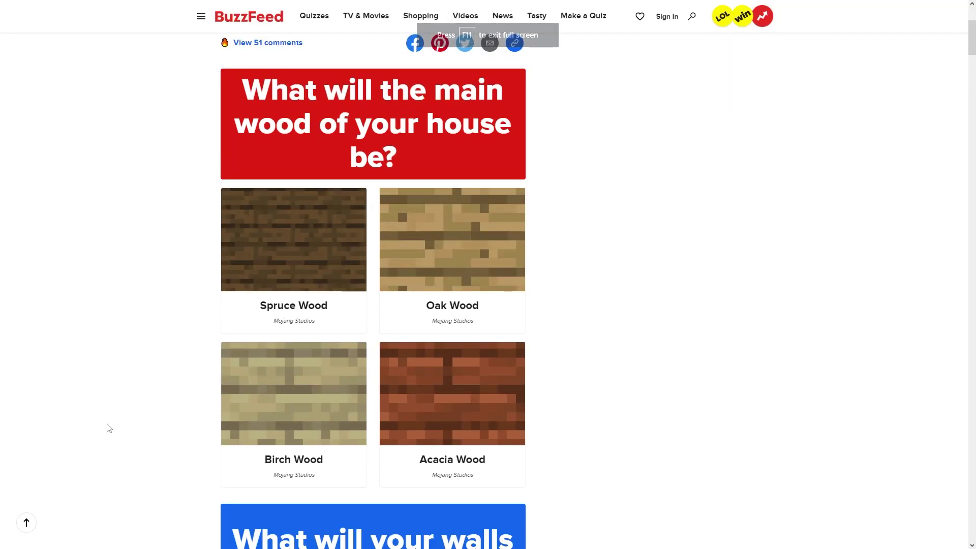
{"action": "left_click", "coordinate": [501, 449]}
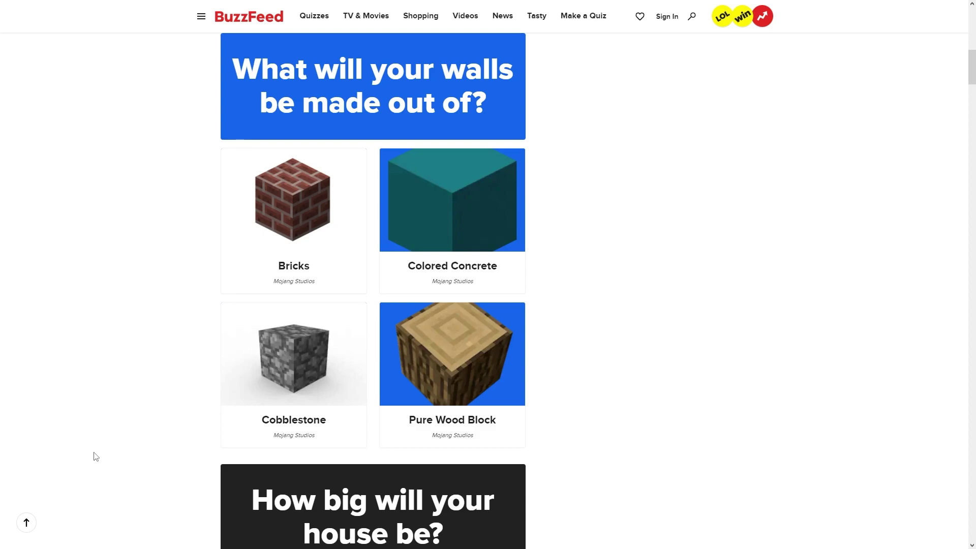
{"action": "scroll", "coordinate": [305, 220], "scroll_direction": "up", "scroll_amount": 10}
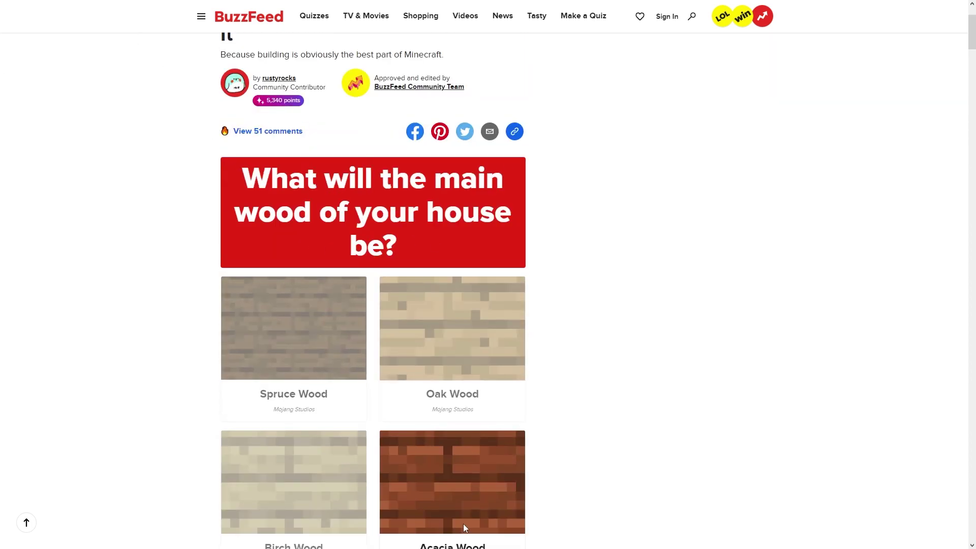
{"action": "scroll", "coordinate": [465, 458], "scroll_direction": "down", "scroll_amount": 10}
{"action": "left_click", "coordinate": [440, 257]}
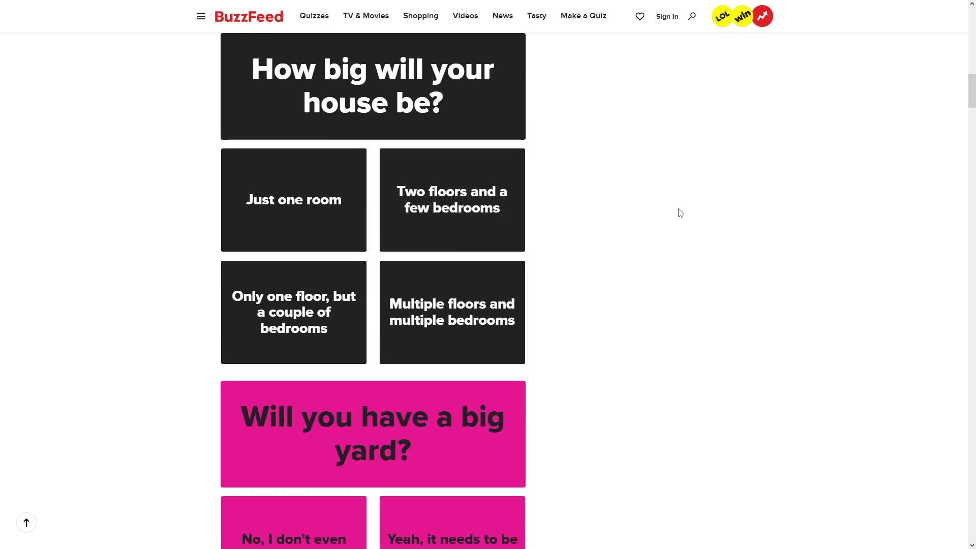
Step: Choose multiple floors, some outdoor space, Snowy Taiga Forest and An Epic Treehouse for the Parrot result
{"action": "left_click", "coordinate": [477, 324]}
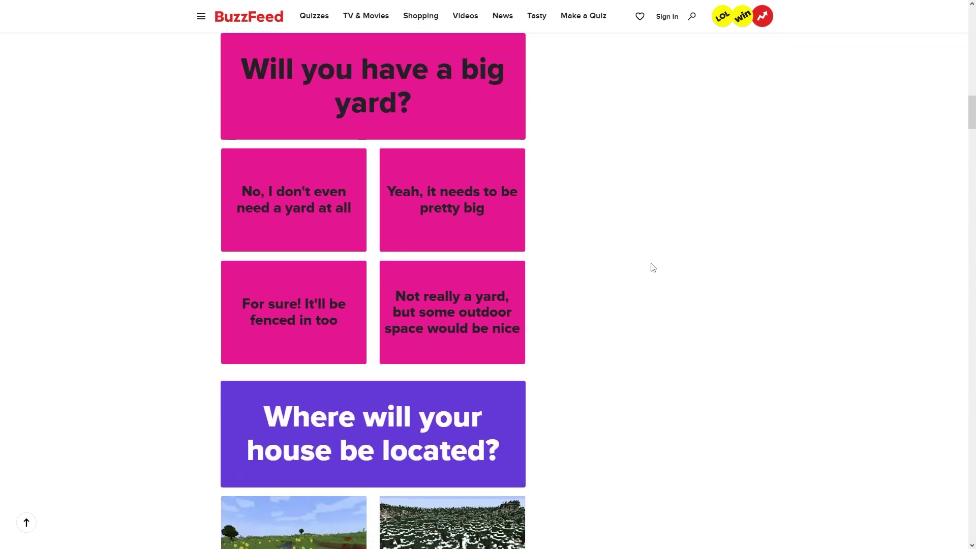
{"action": "left_click", "coordinate": [449, 345]}
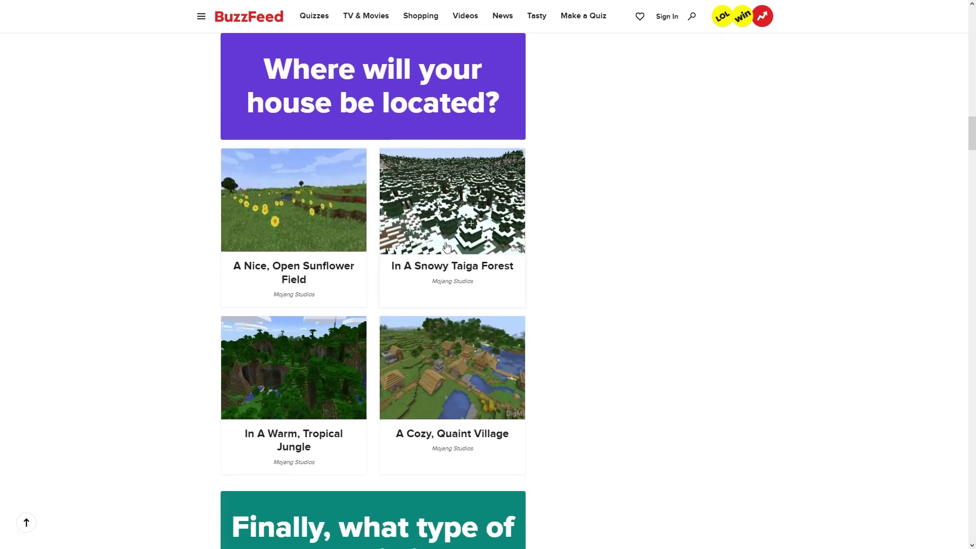
{"action": "left_click", "coordinate": [447, 248]}
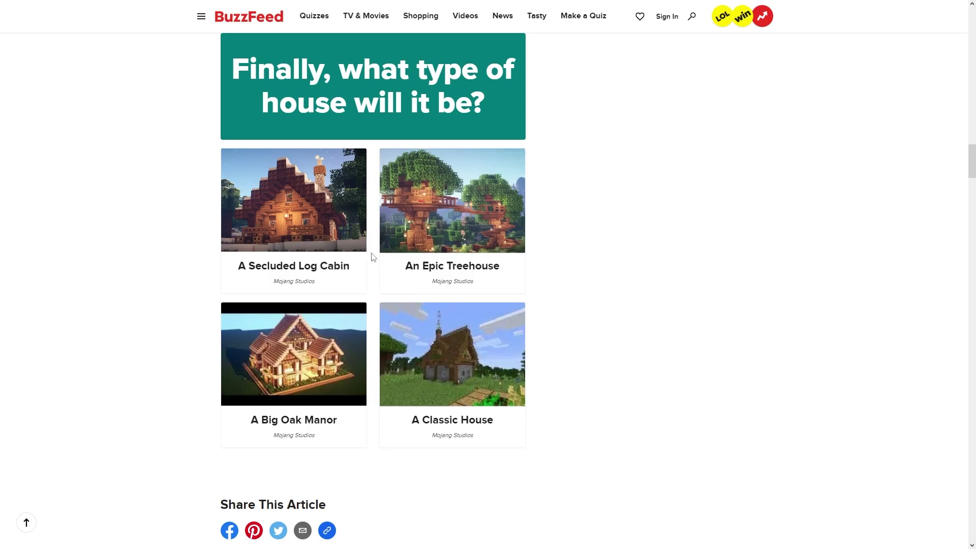
{"action": "left_click", "coordinate": [416, 233]}
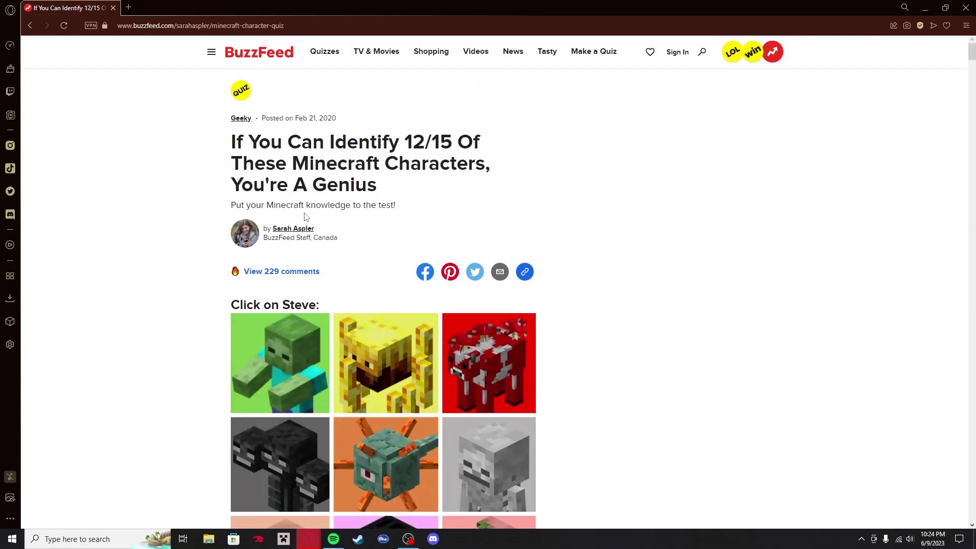
Step: Go full screen and identify Steve, the Creeper, the Skeleton and the Zombie
{"action": "key", "text": "F11"}
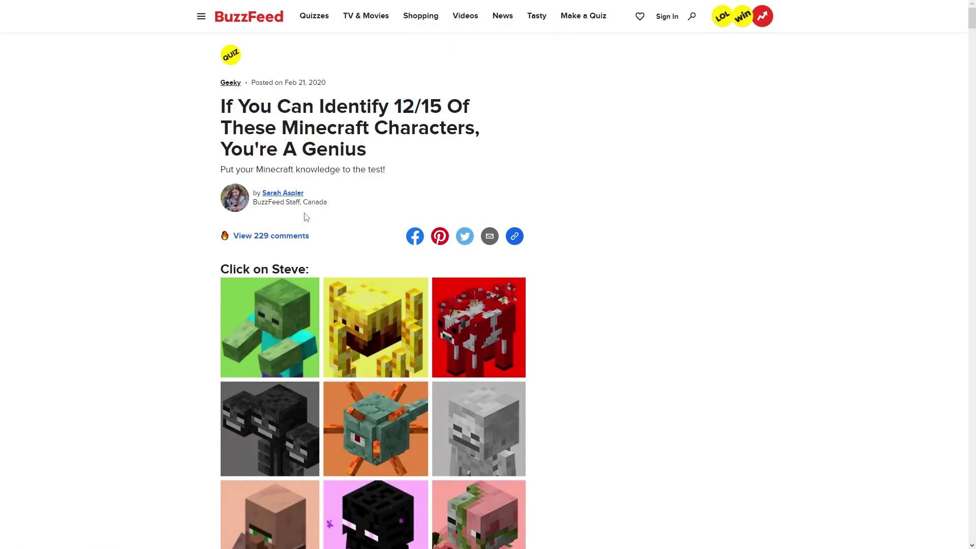
{"action": "scroll", "coordinate": [633, 452], "scroll_direction": "down", "scroll_amount": 4}
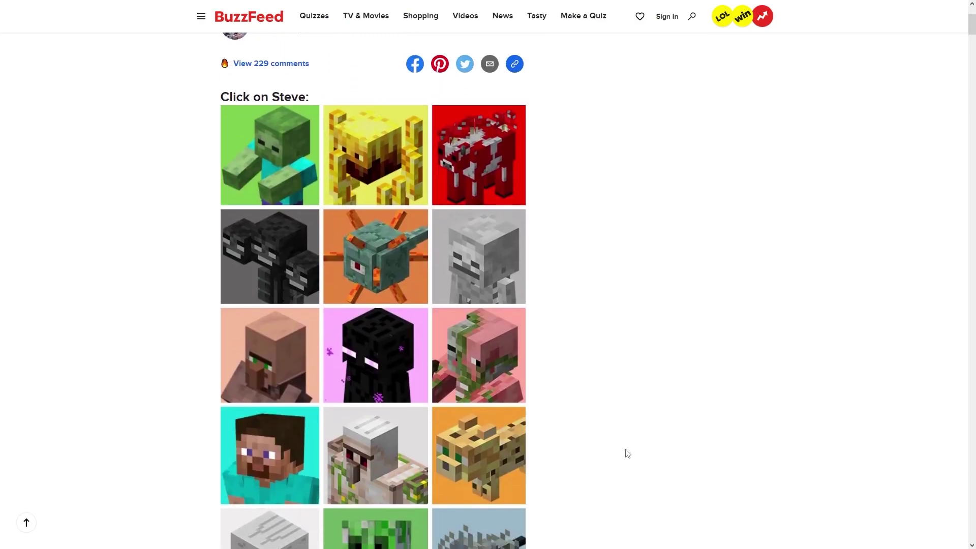
{"action": "left_click", "coordinate": [238, 384]}
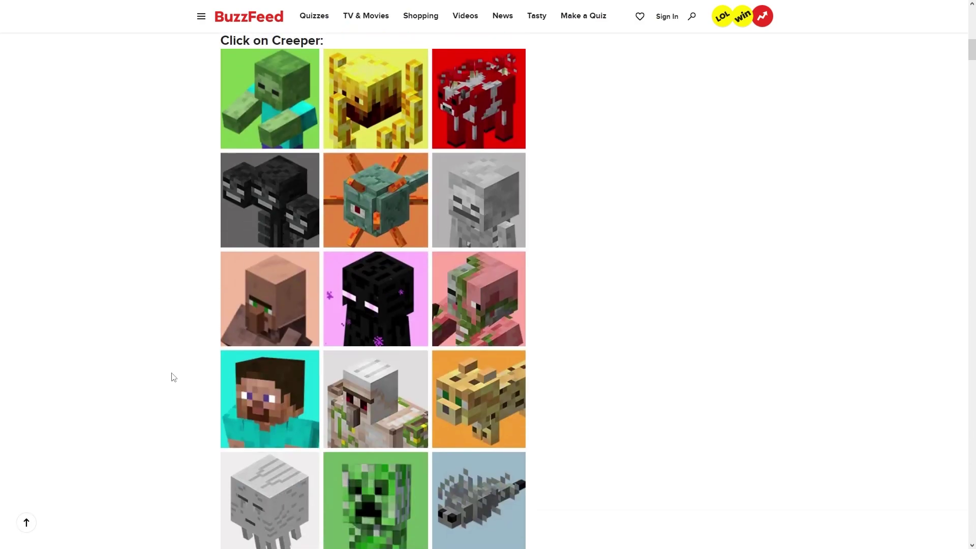
{"action": "left_click", "coordinate": [383, 533]}
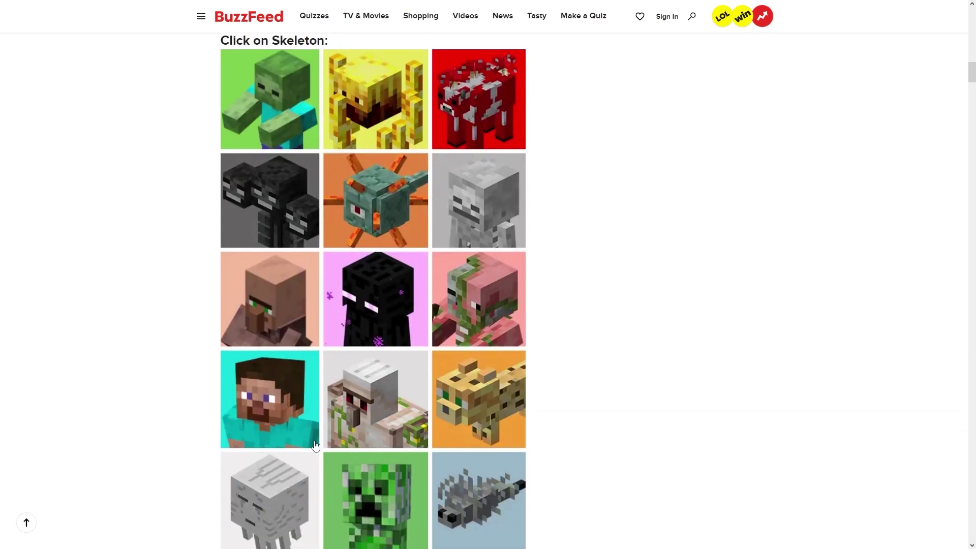
{"action": "left_click", "coordinate": [481, 188]}
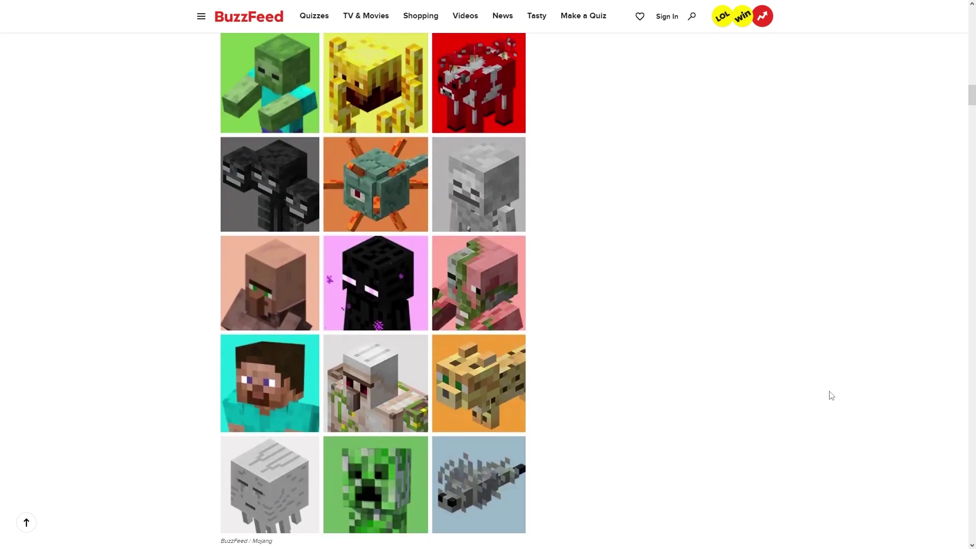
{"action": "left_click", "coordinate": [229, 116]}
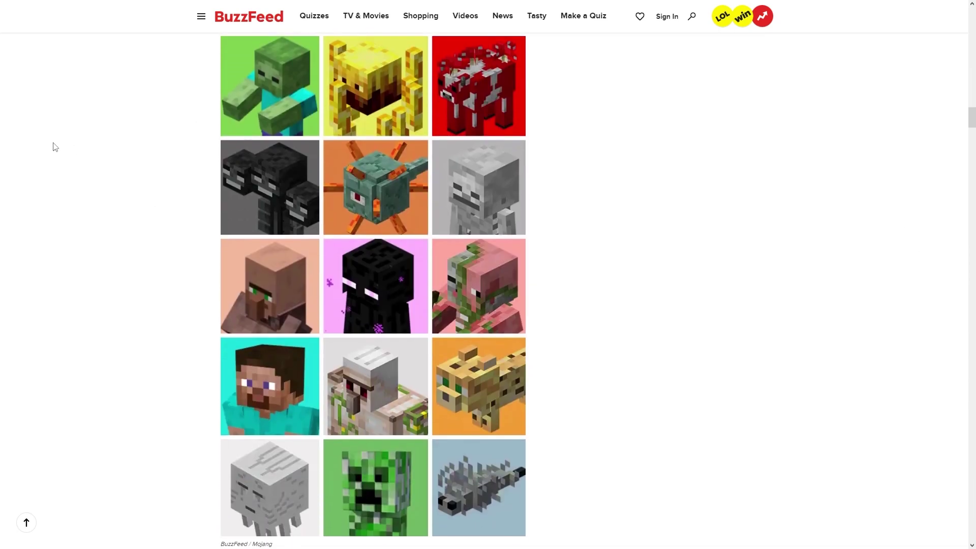
Step: Identify the Ocelot, Ghast, Mooshroom, Silverfish, Villager and Blaze
{"action": "left_click", "coordinate": [494, 418]}
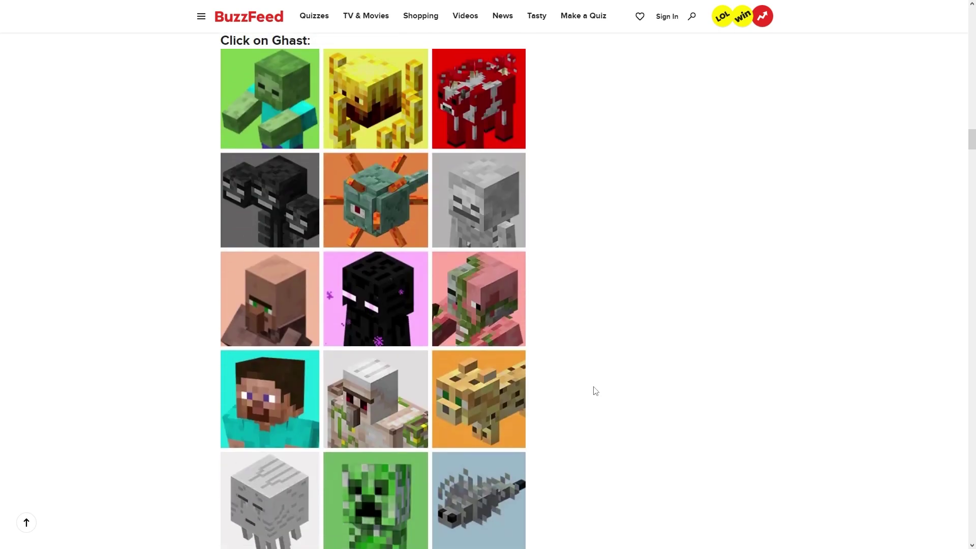
{"action": "left_click", "coordinate": [238, 516]}
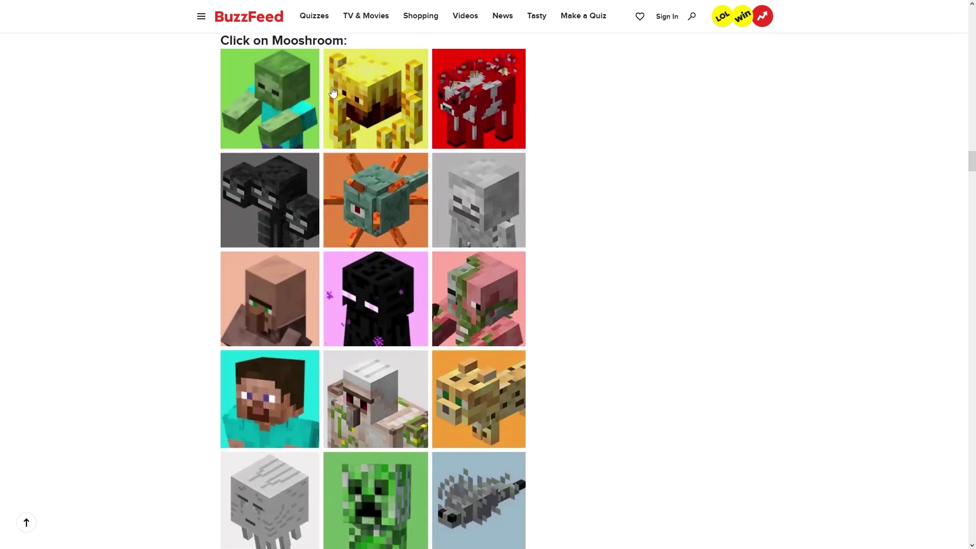
{"action": "left_click", "coordinate": [509, 109]}
{"action": "left_click", "coordinate": [476, 513]}
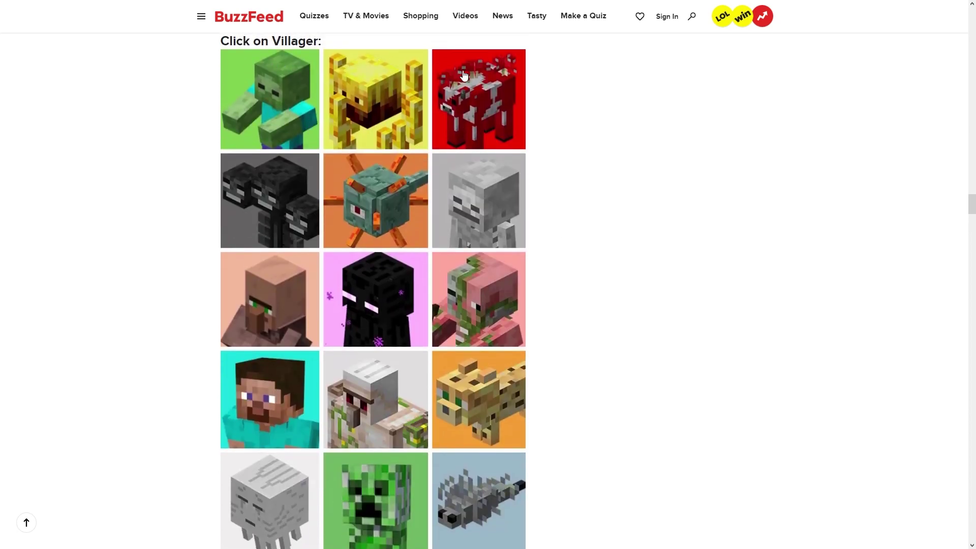
{"action": "left_click", "coordinate": [262, 312]}
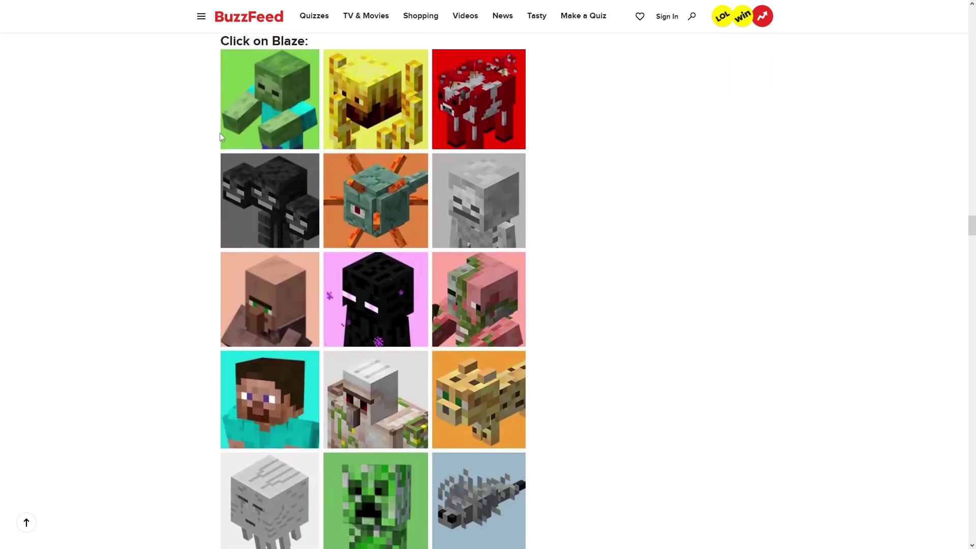
{"action": "left_click", "coordinate": [445, 79]}
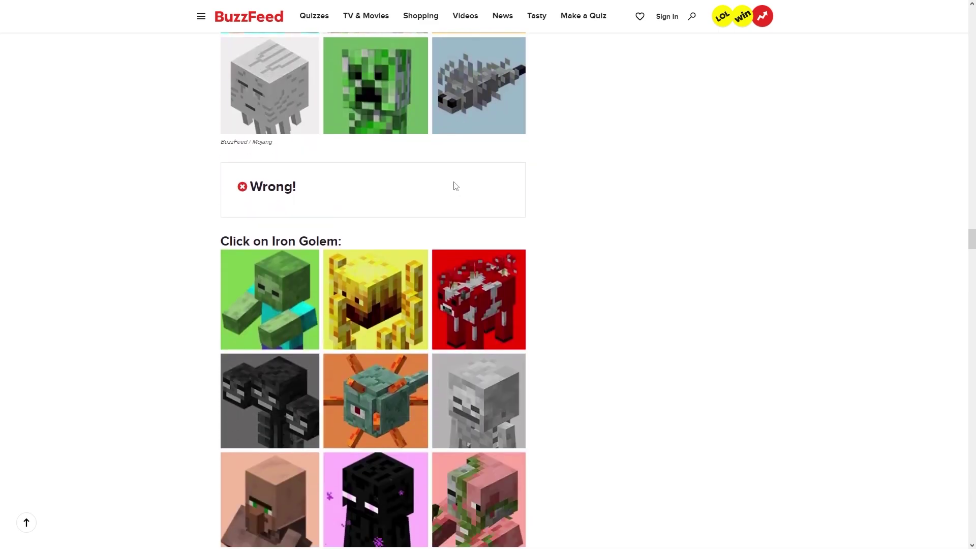
Step: Identify the Iron Golem, The Wither, Zombie Pigman, Guardian and Enderman to finish with 14/15
{"action": "scroll", "coordinate": [455, 188], "scroll_direction": "up", "scroll_amount": 9}
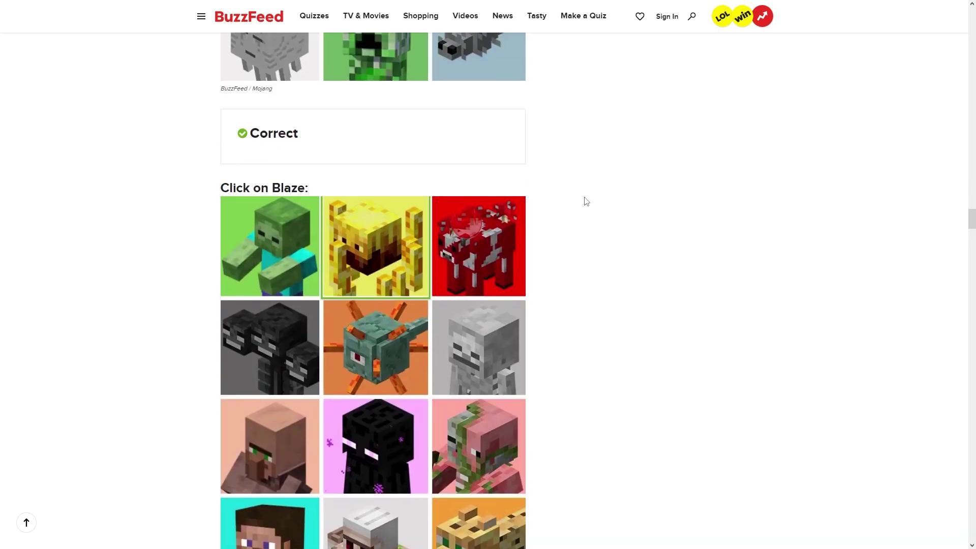
{"action": "scroll", "coordinate": [357, 135], "scroll_direction": "up", "scroll_amount": 2}
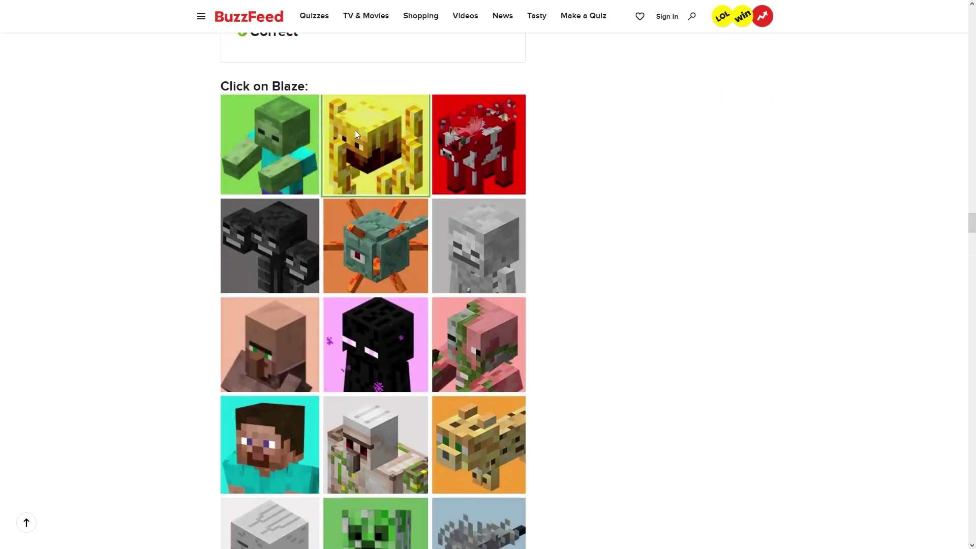
{"action": "scroll", "coordinate": [496, 216], "scroll_direction": "up", "scroll_amount": 6}
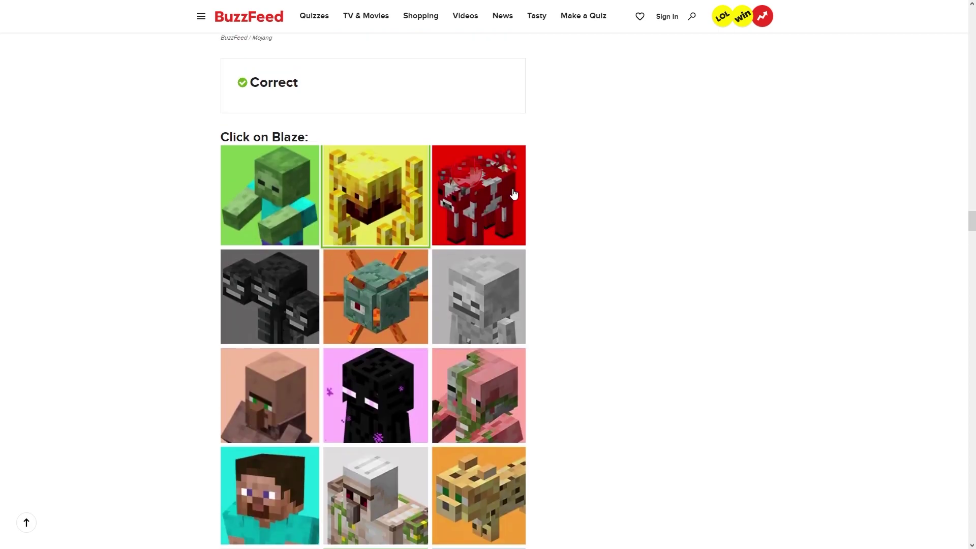
{"action": "scroll", "coordinate": [514, 194], "scroll_direction": "down", "scroll_amount": 12}
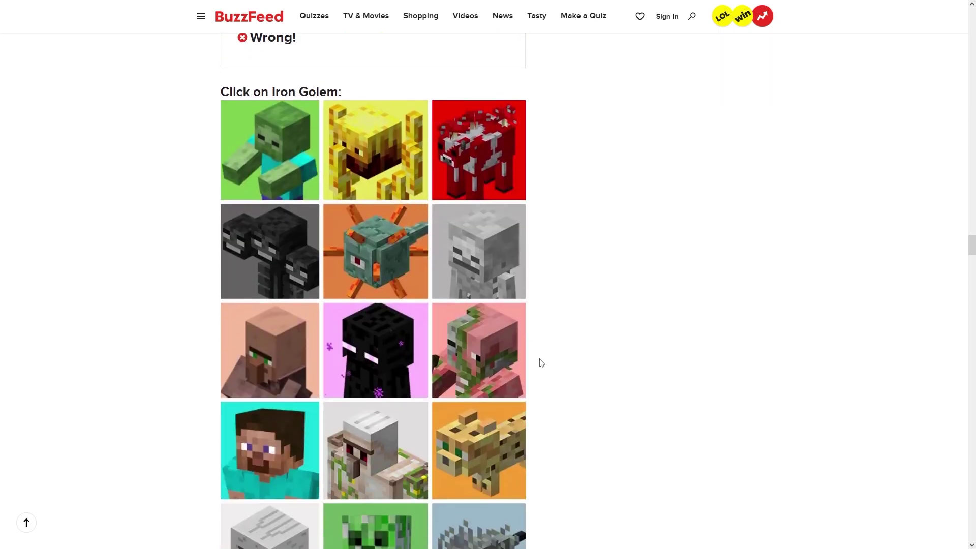
{"action": "left_click", "coordinate": [367, 461]}
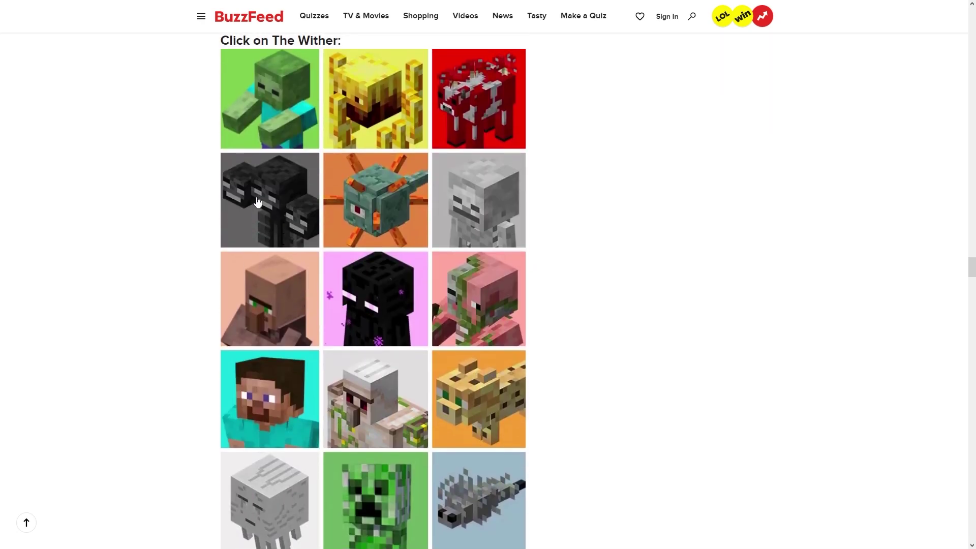
{"action": "left_click", "coordinate": [258, 200]}
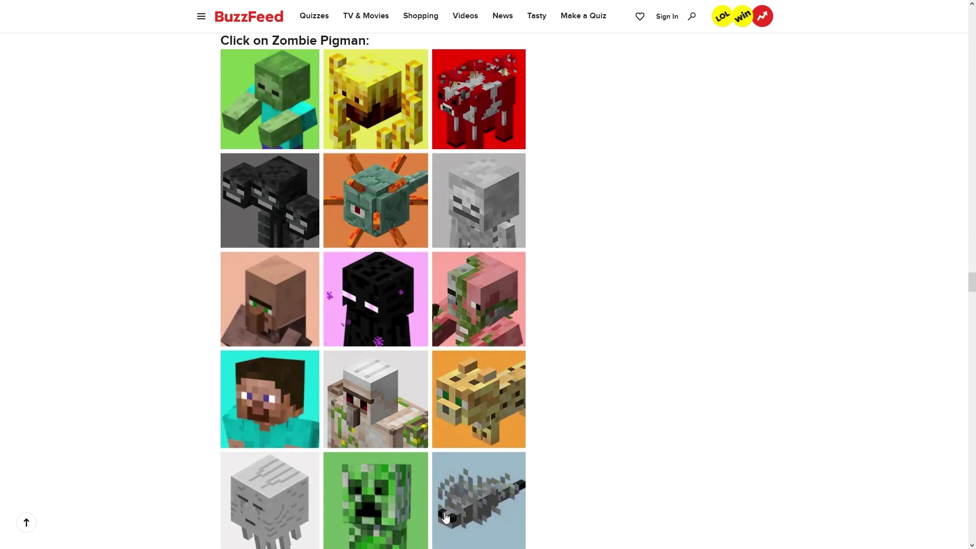
{"action": "scroll", "coordinate": [444, 513], "scroll_direction": "down", "scroll_amount": 4}
{"action": "scroll", "coordinate": [411, 472], "scroll_direction": "up", "scroll_amount": 5}
{"action": "scroll", "coordinate": [411, 472], "scroll_direction": "down", "scroll_amount": 1}
{"action": "left_click", "coordinate": [488, 292]}
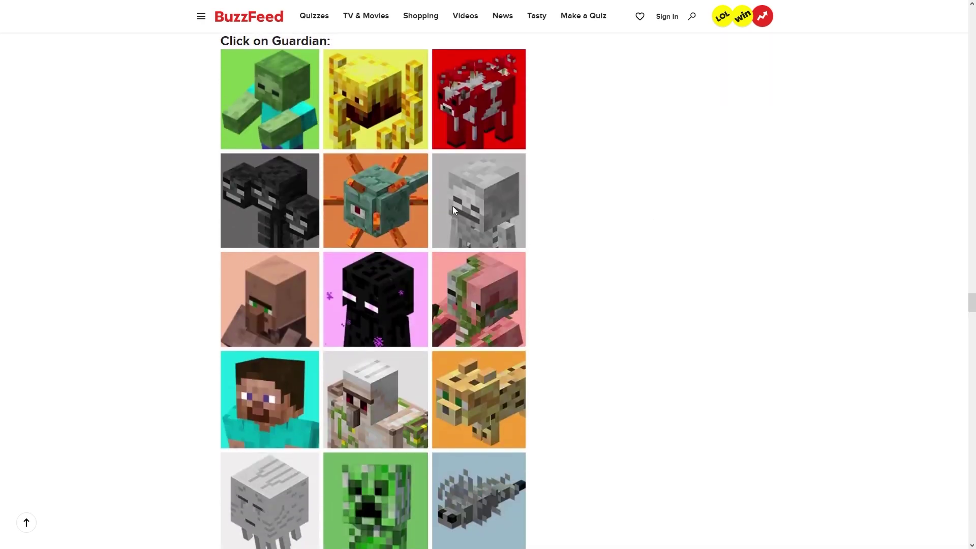
{"action": "left_click", "coordinate": [372, 215]}
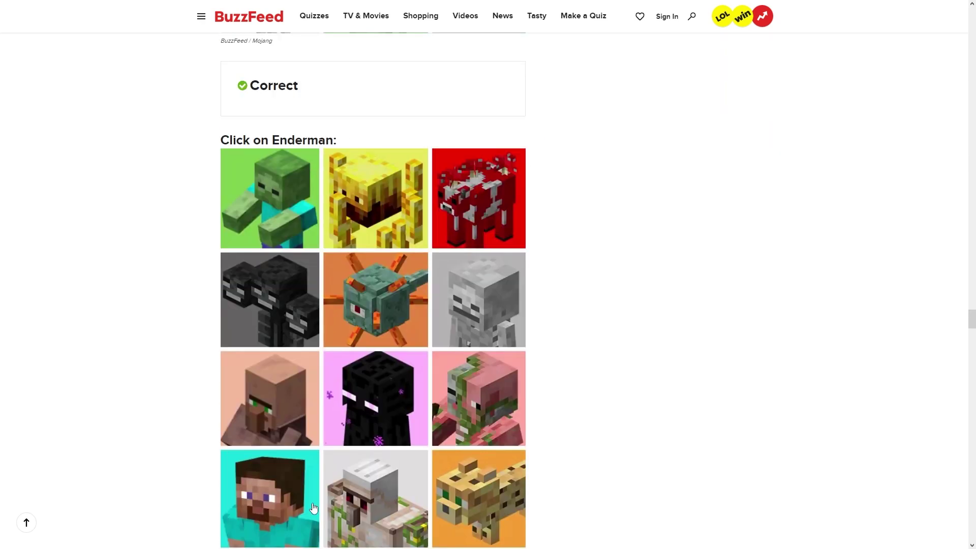
{"action": "left_click", "coordinate": [381, 413]}
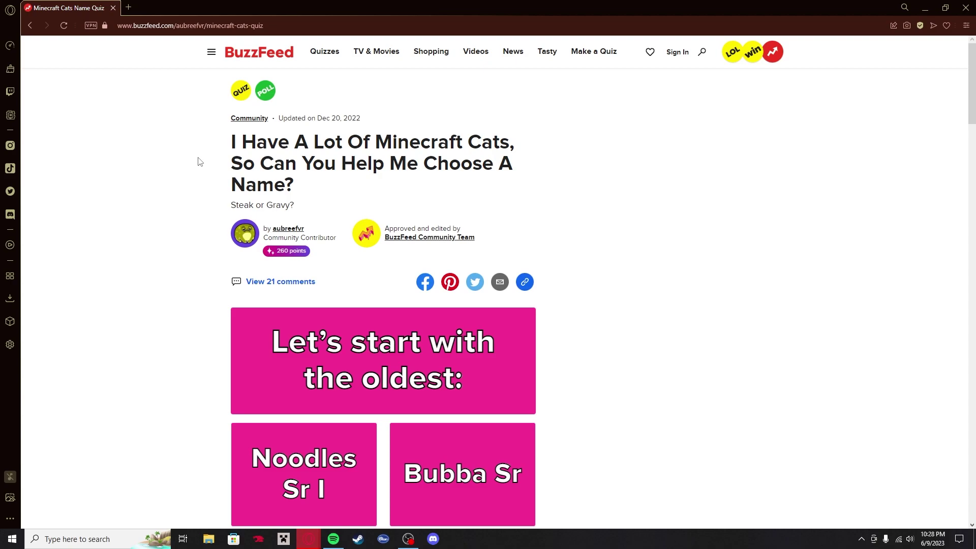
Step: Vote Noodles Sr I for the oldest cat, Gravy for the later cats, and Bubba II in the Next poll
{"action": "scroll", "coordinate": [200, 161], "scroll_direction": "down", "scroll_amount": 3}
{"action": "scroll", "coordinate": [199, 161], "scroll_direction": "down", "scroll_amount": 1}
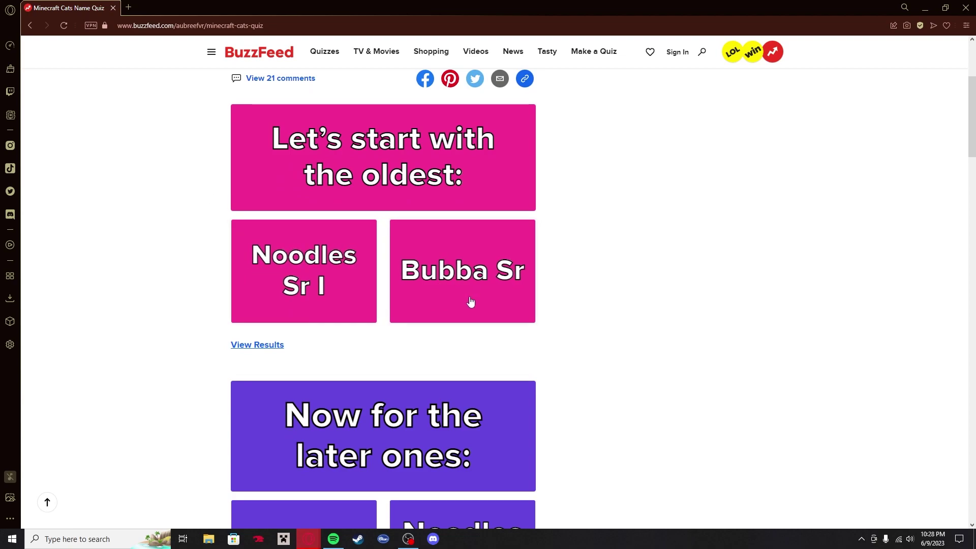
{"action": "scroll", "coordinate": [470, 302], "scroll_direction": "up", "scroll_amount": 1}
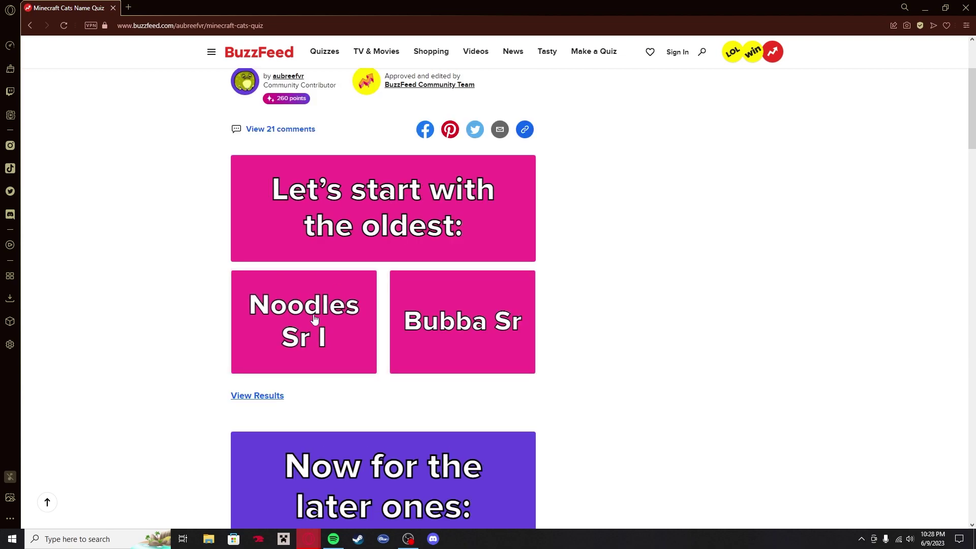
{"action": "left_click", "coordinate": [314, 318]}
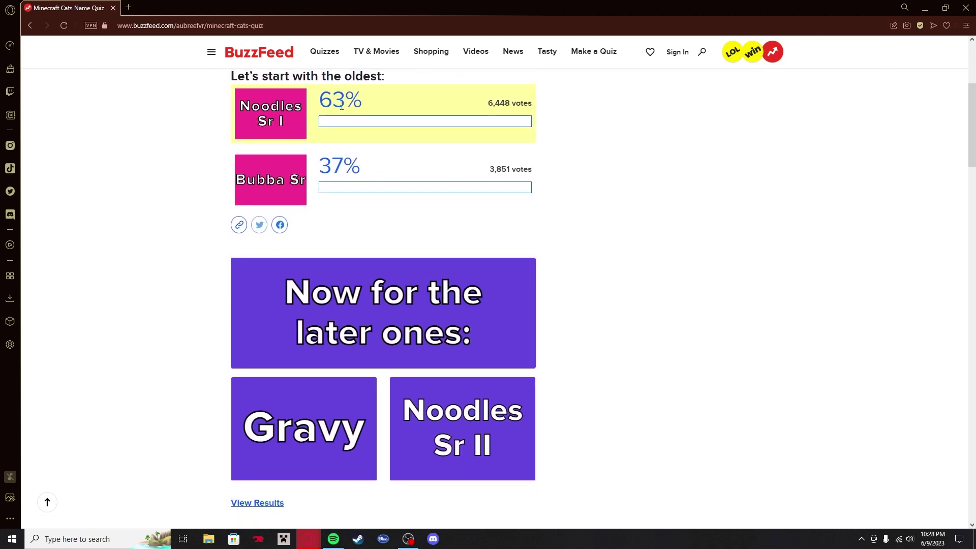
{"action": "scroll", "coordinate": [335, 318], "scroll_direction": "down", "scroll_amount": 3}
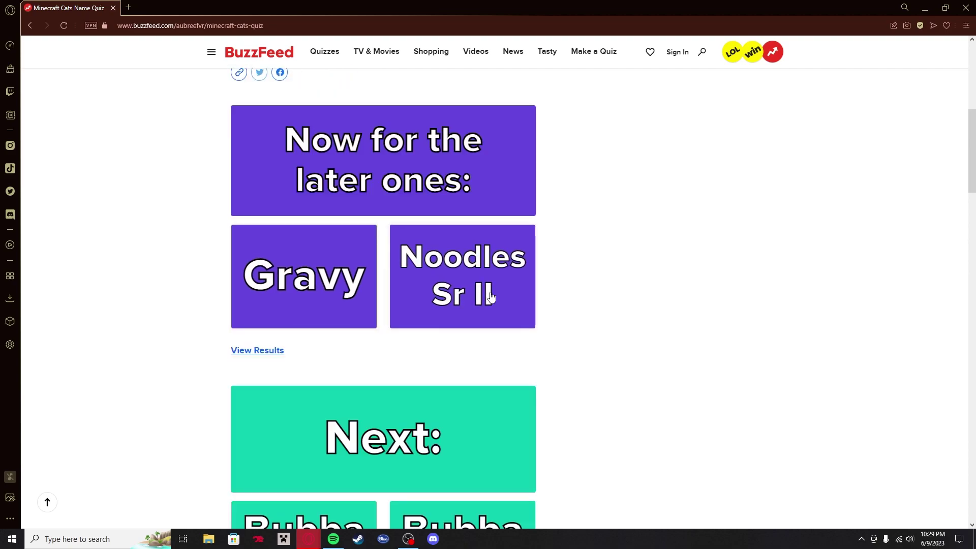
{"action": "scroll", "coordinate": [491, 298], "scroll_direction": "up", "scroll_amount": 2}
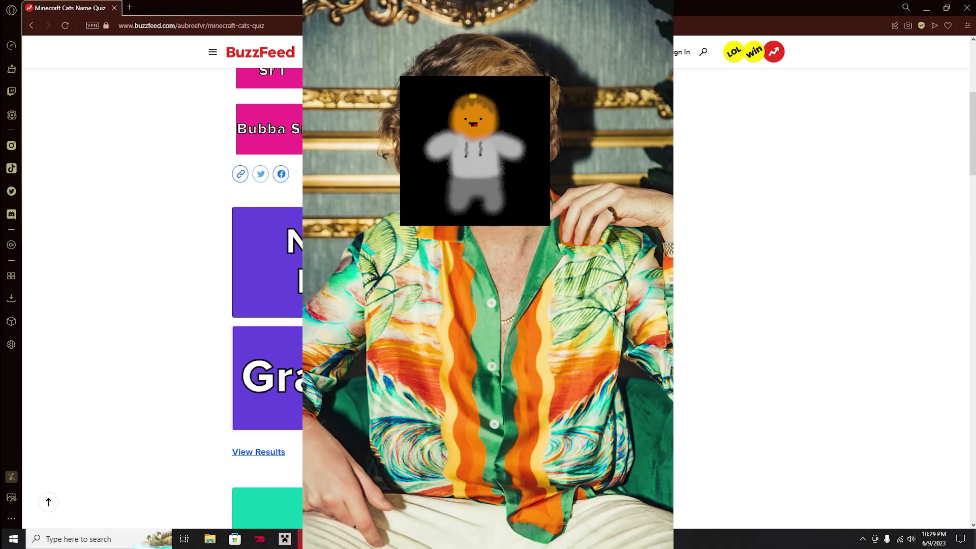
{"action": "scroll", "coordinate": [284, 325], "scroll_direction": "down", "scroll_amount": 2}
{"action": "left_click", "coordinate": [262, 274]}
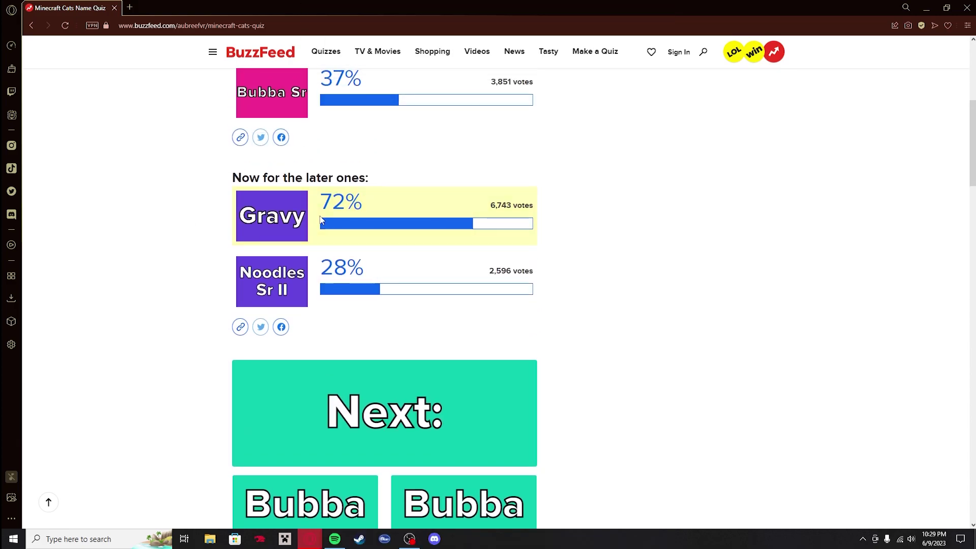
{"action": "scroll", "coordinate": [297, 235], "scroll_direction": "down", "scroll_amount": 5}
{"action": "scroll", "coordinate": [298, 235], "scroll_direction": "up", "scroll_amount": 1}
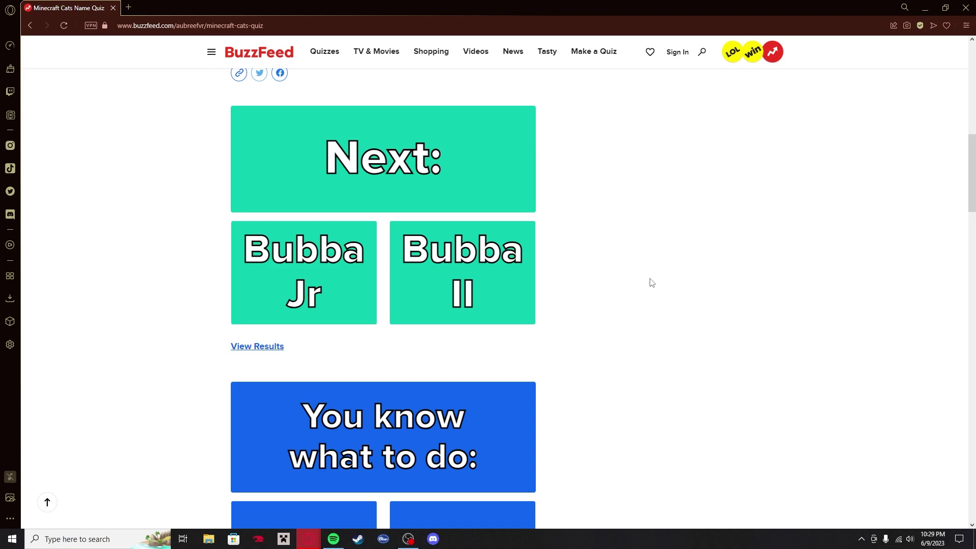
{"action": "left_click", "coordinate": [402, 260]}
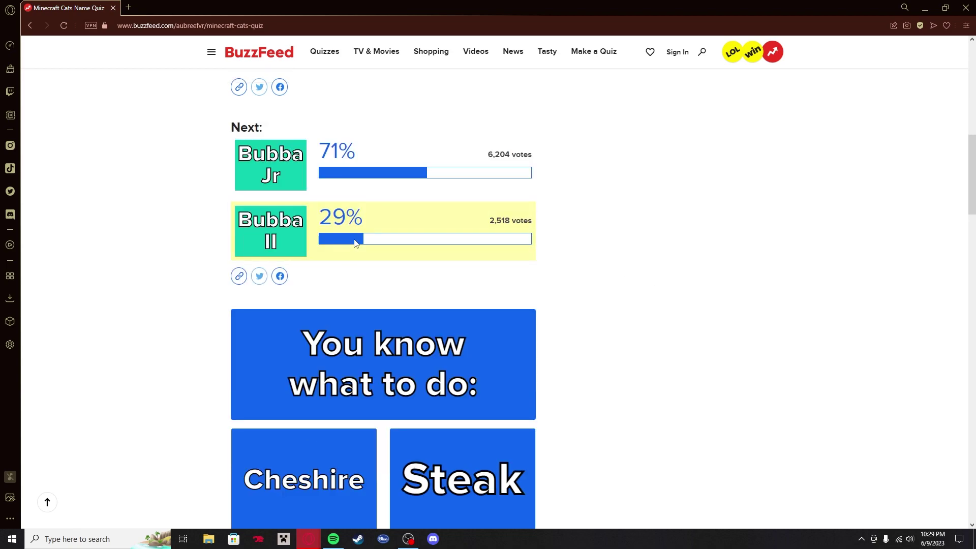
{"action": "scroll", "coordinate": [305, 285], "scroll_direction": "down", "scroll_amount": 4}
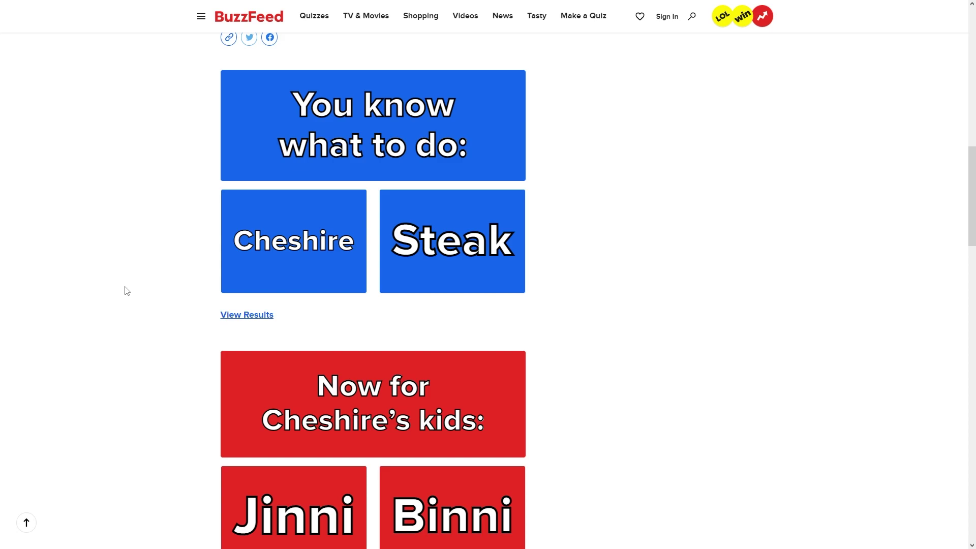
Step: Vote Cheshire over Steak, Pinni among Cheshire's kids, Phoebe over Calico, and Sam Evans among Jinni's kids
{"action": "left_click", "coordinate": [284, 249]}
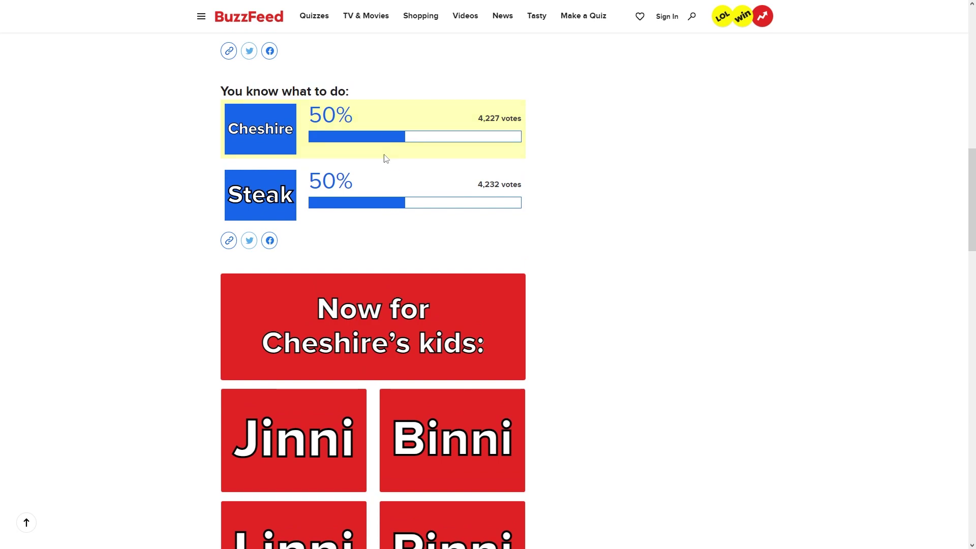
{"action": "scroll", "coordinate": [288, 191], "scroll_direction": "down", "scroll_amount": 4}
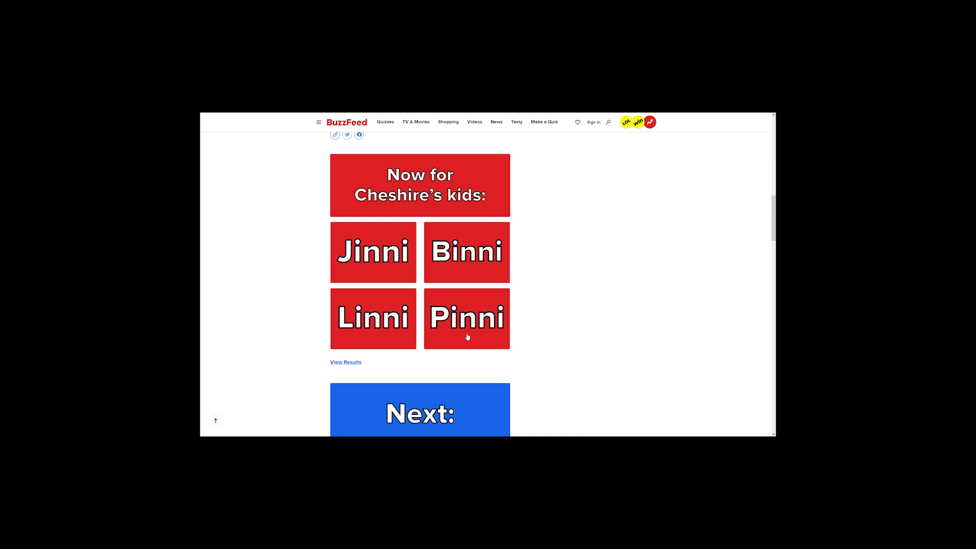
{"action": "left_click", "coordinate": [467, 336]}
{"action": "scroll", "coordinate": [356, 295], "scroll_direction": "down", "scroll_amount": 5}
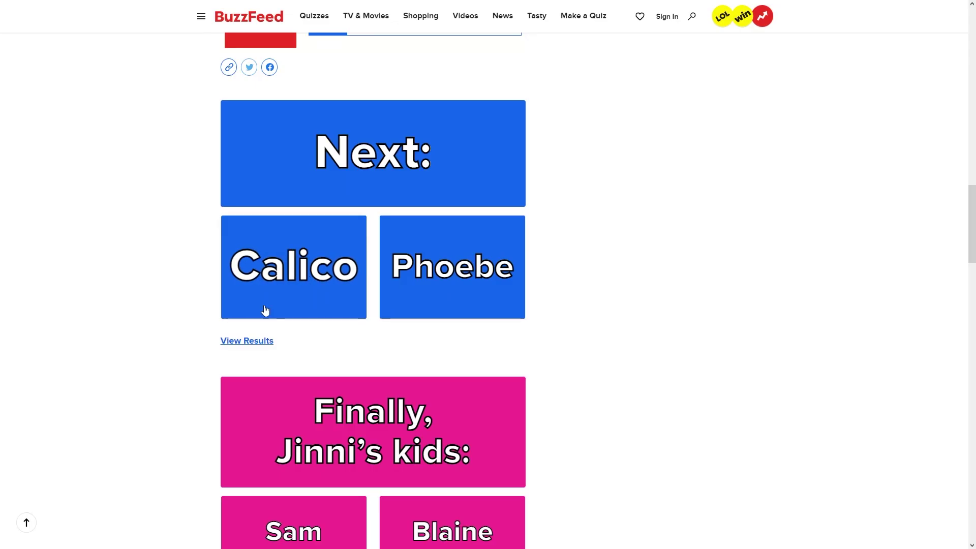
{"action": "left_click", "coordinate": [484, 290]}
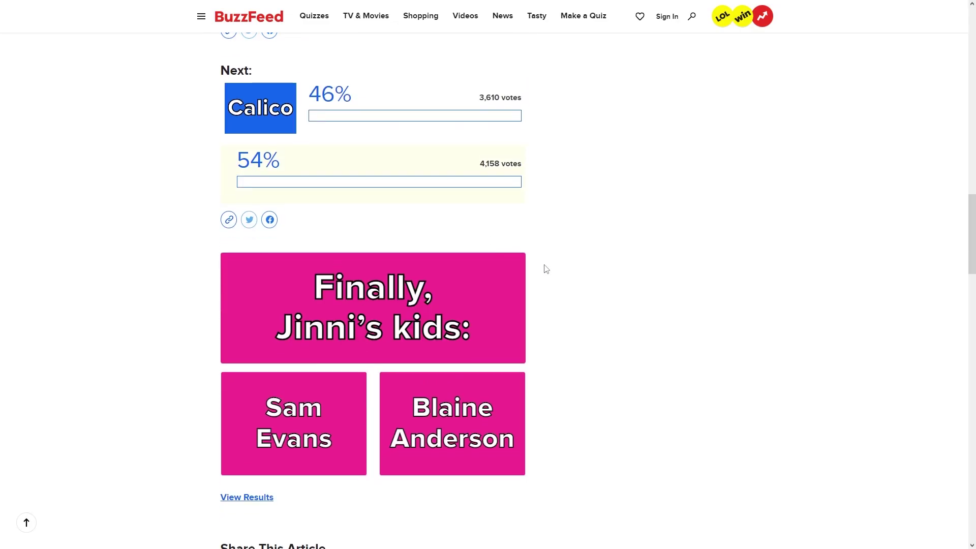
{"action": "scroll", "coordinate": [569, 266], "scroll_direction": "down", "scroll_amount": 1}
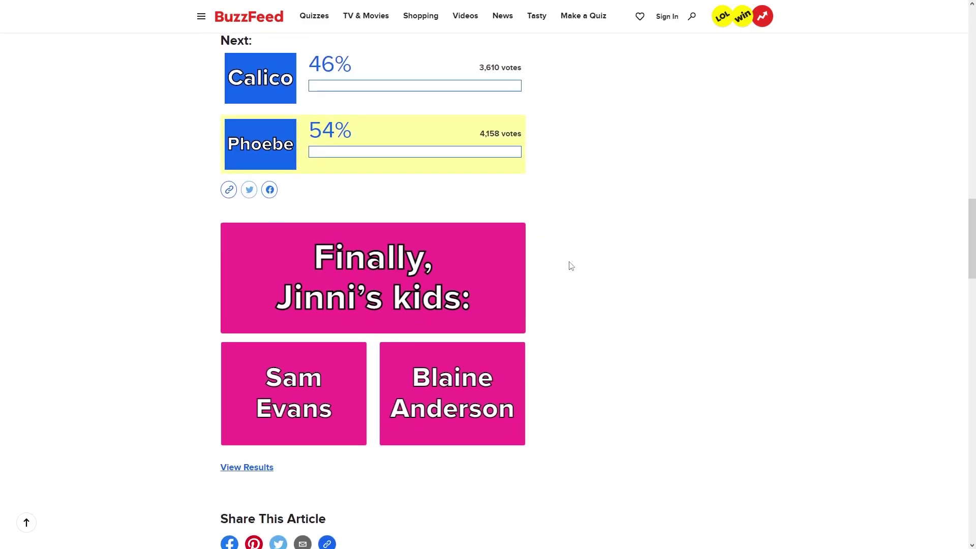
{"action": "scroll", "coordinate": [383, 235], "scroll_direction": "down", "scroll_amount": 2}
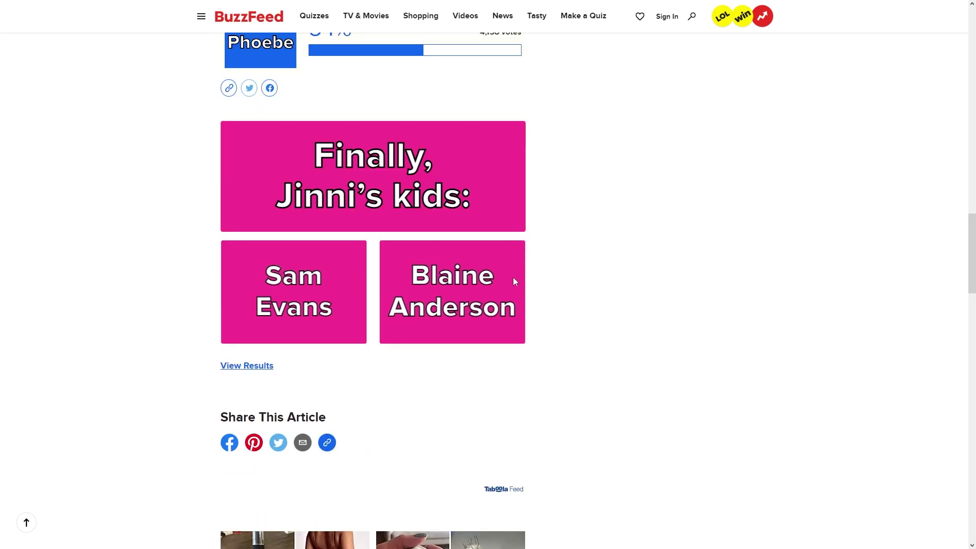
{"action": "left_click", "coordinate": [312, 280]}
{"action": "scroll", "coordinate": [22, 281], "scroll_direction": "down", "scroll_amount": 2}
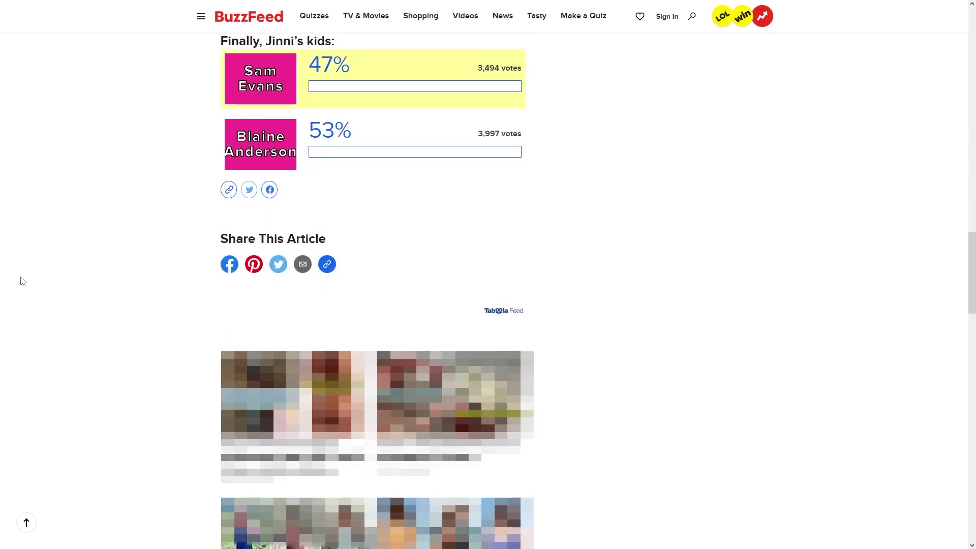
{"action": "scroll", "coordinate": [37, 283], "scroll_direction": "up", "scroll_amount": 20}
{"action": "scroll", "coordinate": [40, 284], "scroll_direction": "up", "scroll_amount": 10}
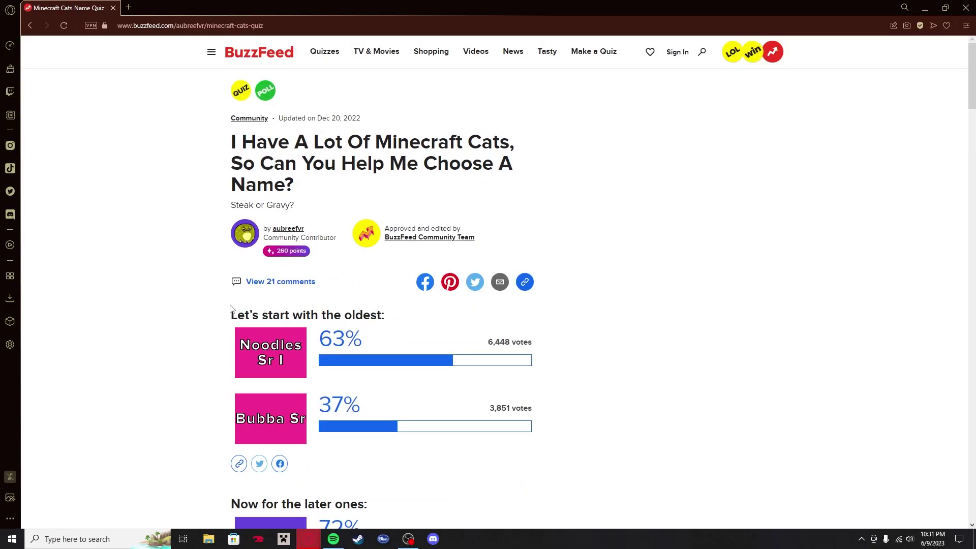
Step: Return to the Google results and open the Build A Minecraft Character quiz full screen
{"action": "key", "text": "alt+Left"}
{"action": "scroll", "coordinate": [229, 308], "scroll_direction": "down", "scroll_amount": 3}
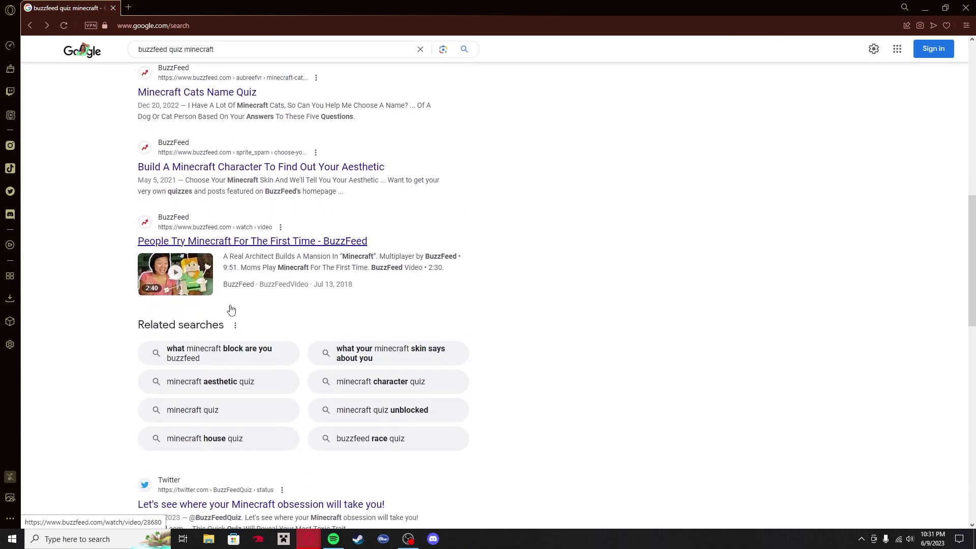
{"action": "scroll", "coordinate": [253, 131], "scroll_direction": "up", "scroll_amount": 1}
{"action": "left_click", "coordinate": [253, 131]}
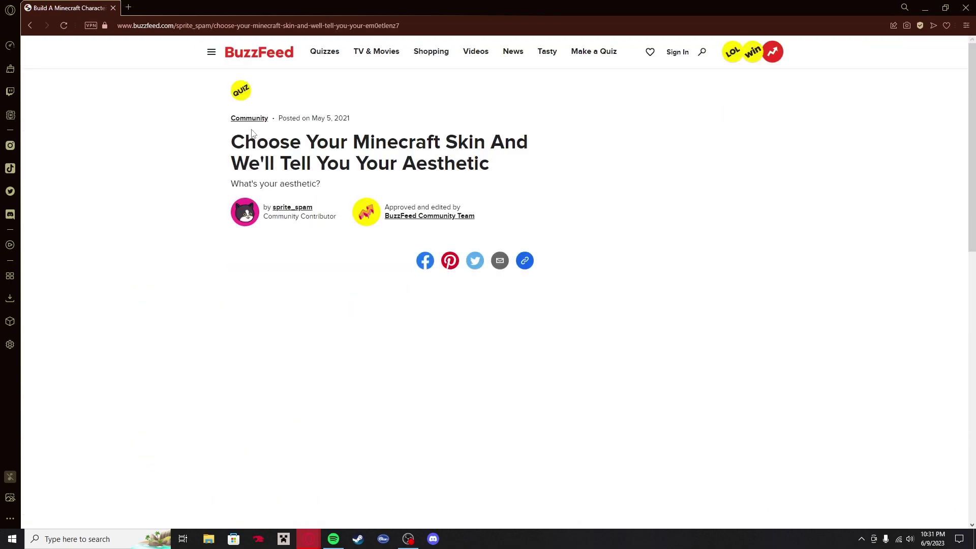
{"action": "key", "text": "F11"}
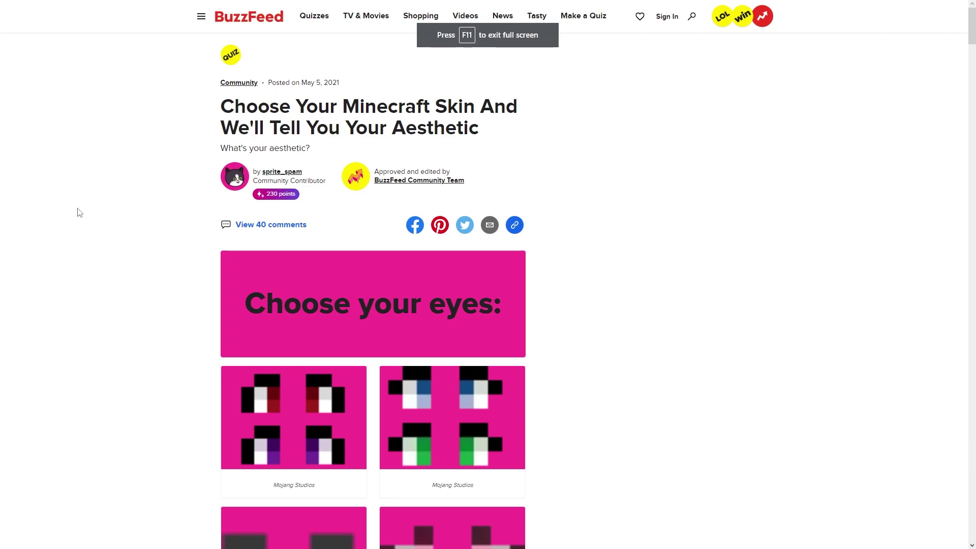
Step: Pick the third hair design, black hair, the second outfit and the horse pet
{"action": "scroll", "coordinate": [76, 224], "scroll_direction": "down", "scroll_amount": 3}
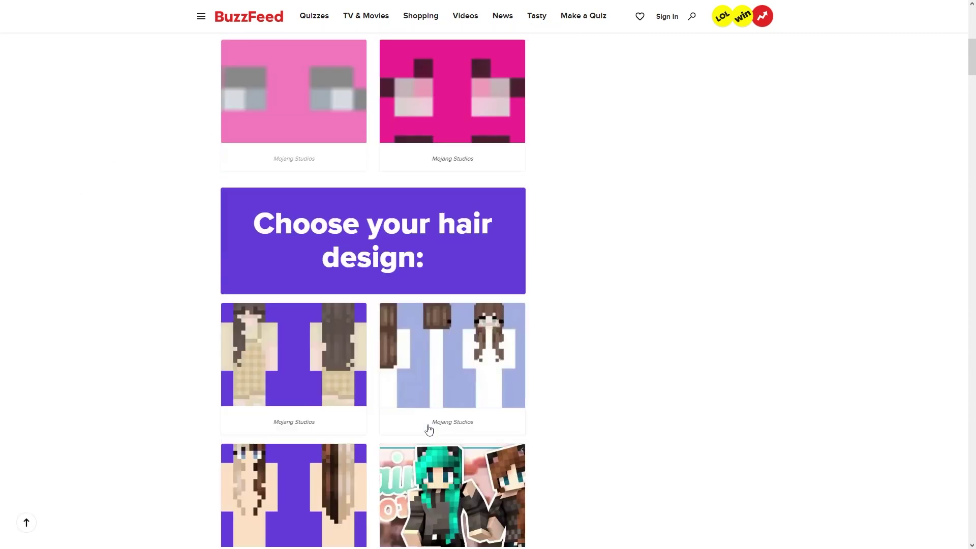
{"action": "scroll", "coordinate": [429, 430], "scroll_direction": "down", "scroll_amount": 3}
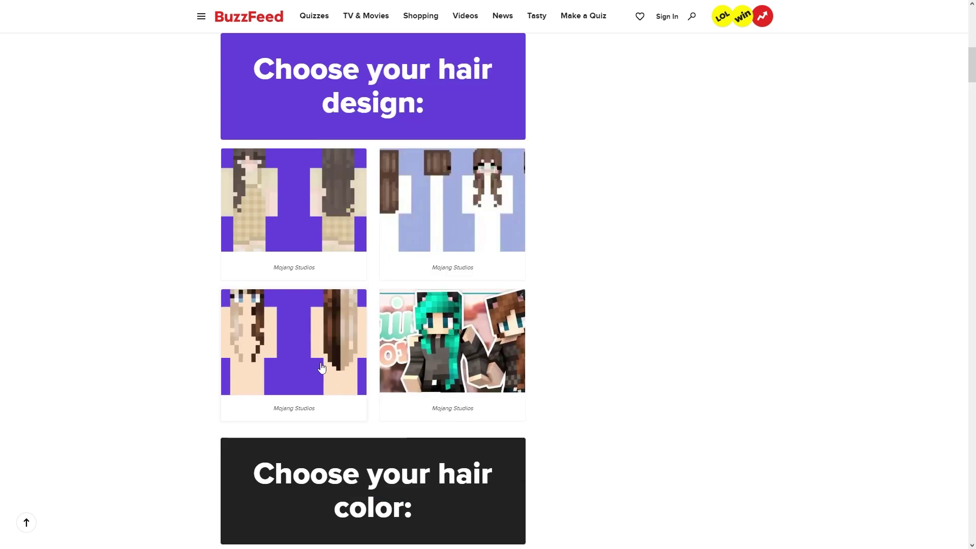
{"action": "left_click", "coordinate": [279, 360]}
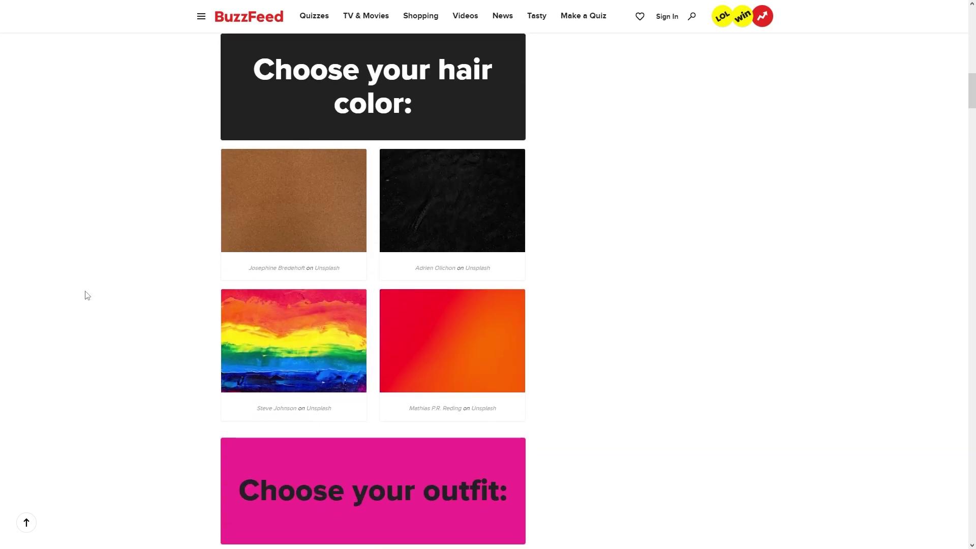
{"action": "left_click", "coordinate": [426, 193]}
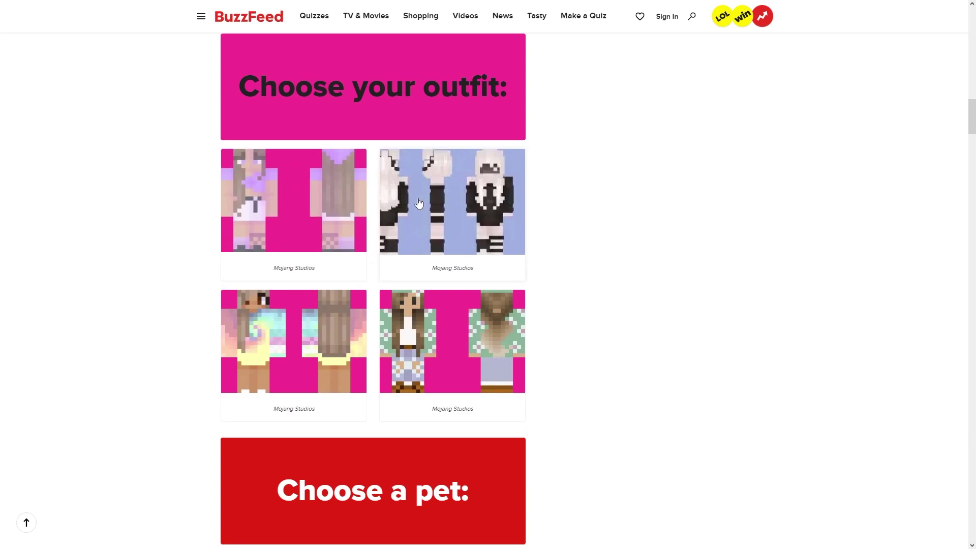
{"action": "left_click", "coordinate": [419, 204]}
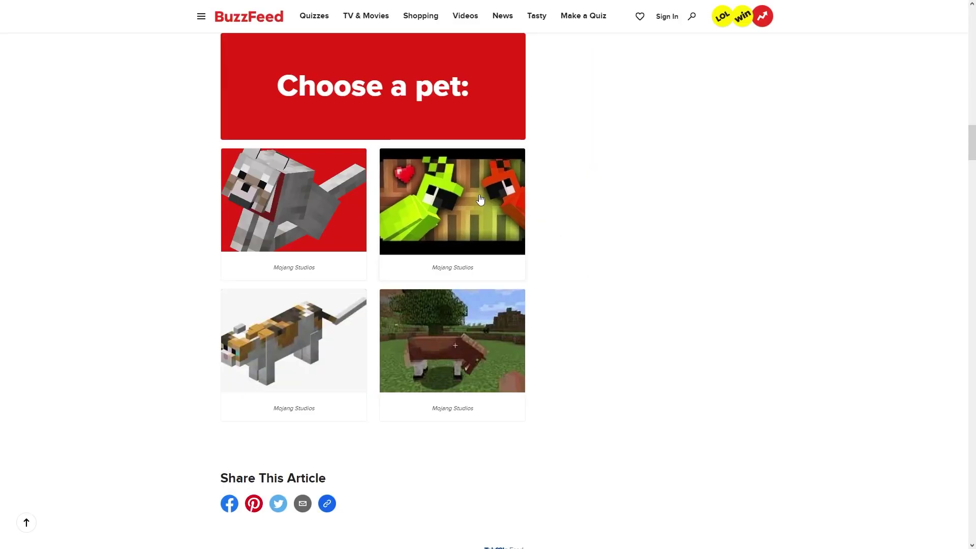
{"action": "left_click", "coordinate": [488, 254]}
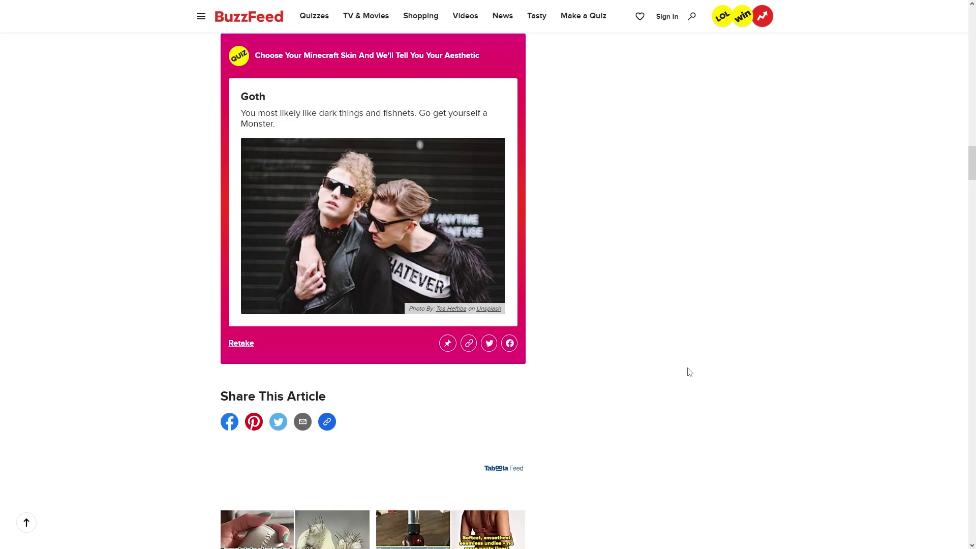
Step: Go back to Google and enter a player name in the uQuiz 'Which Minecraft block are you?' name field
{"action": "key", "text": "alt+Left"}
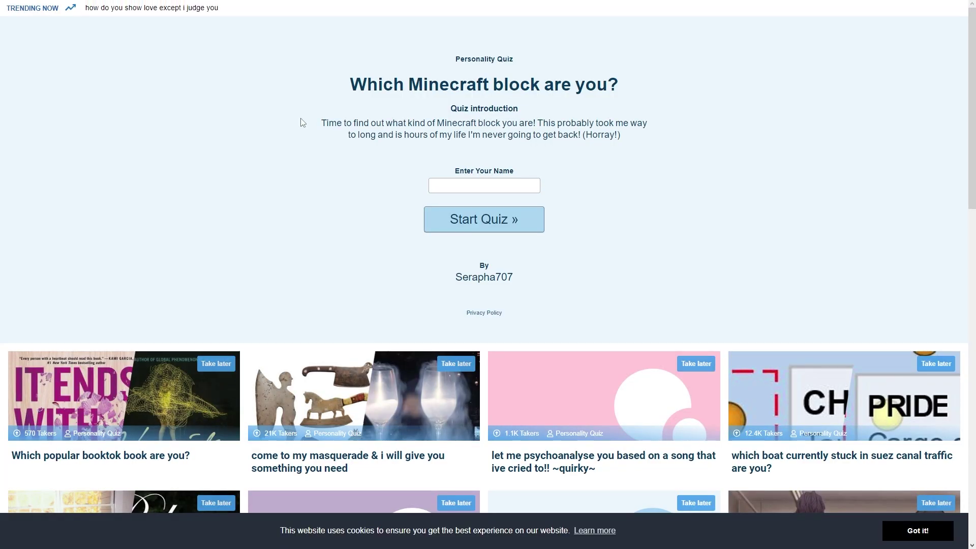
{"action": "left_click", "coordinate": [474, 181]}
{"action": "type", "text": "Sylvester McMonkey Mcbitc"}
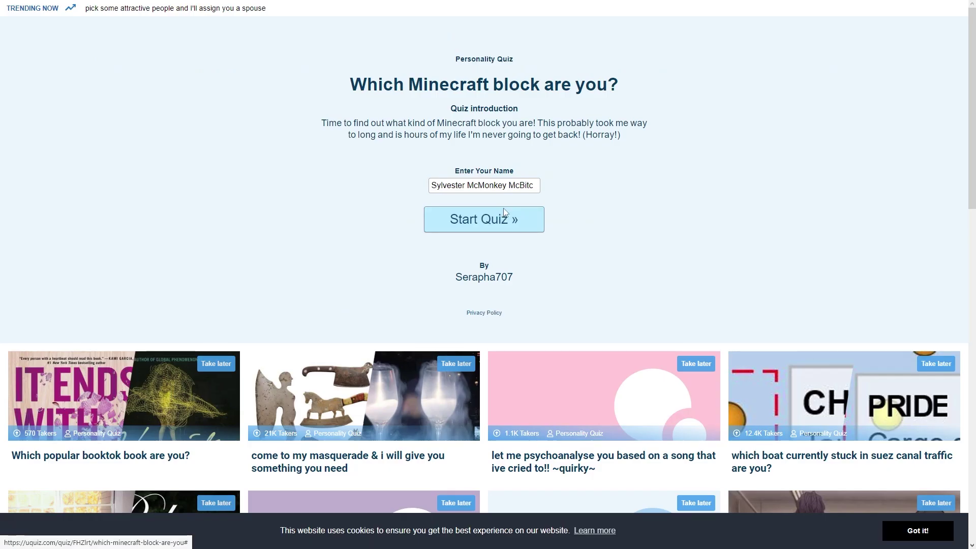
Step: Start the Minecraft block quiz and answer Cats, then 'Only sometimes...' for the bright colors question
{"action": "left_click", "coordinate": [520, 272]}
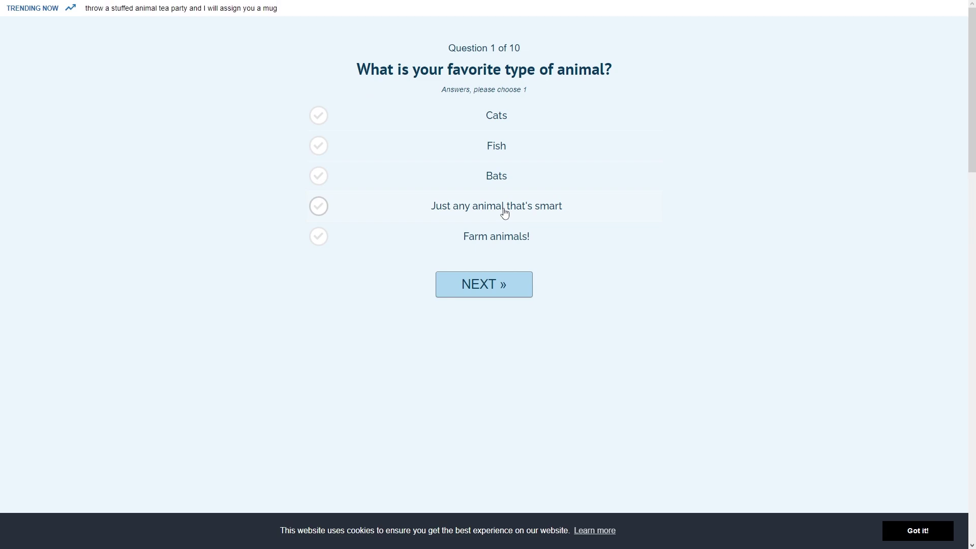
{"action": "left_click", "coordinate": [458, 112]}
{"action": "left_click", "coordinate": [478, 285]}
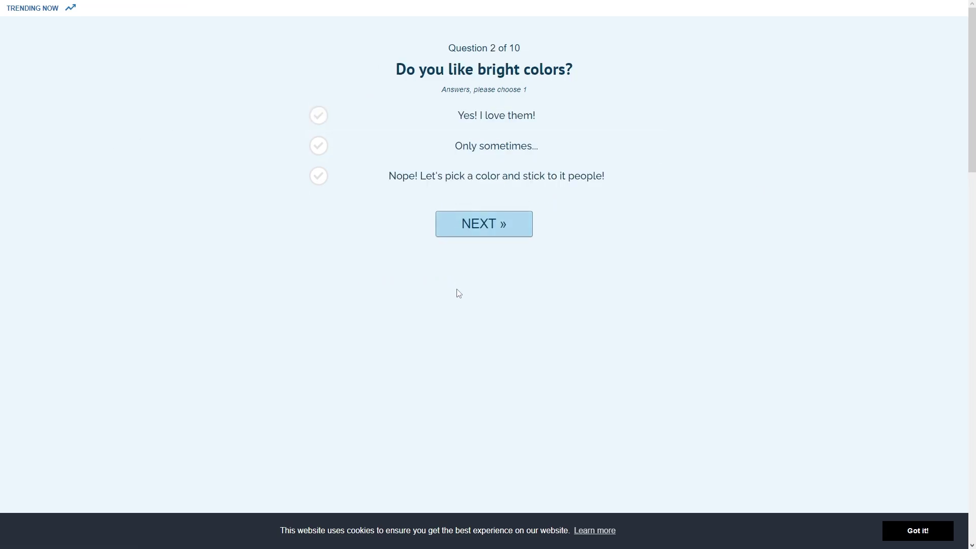
{"action": "left_click", "coordinate": [459, 181]}
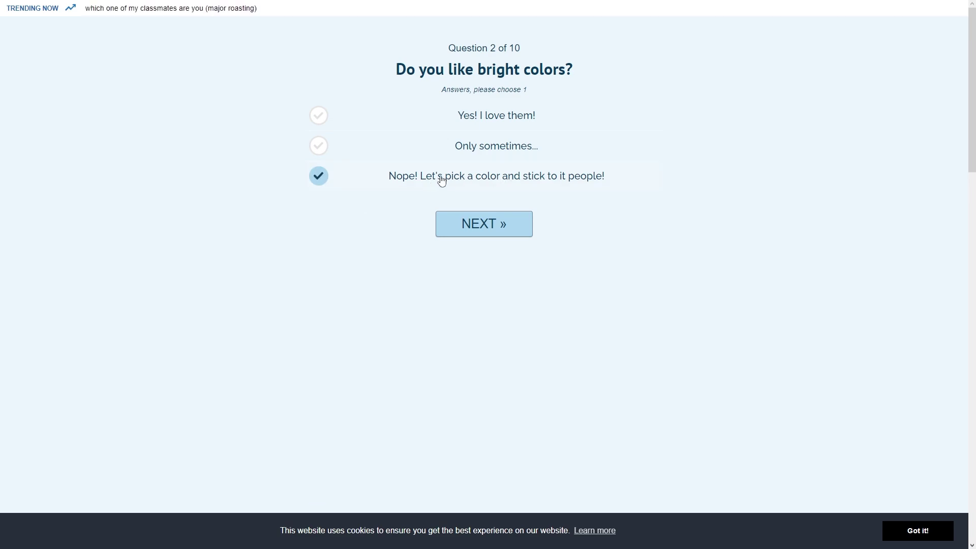
{"action": "left_click", "coordinate": [450, 146]}
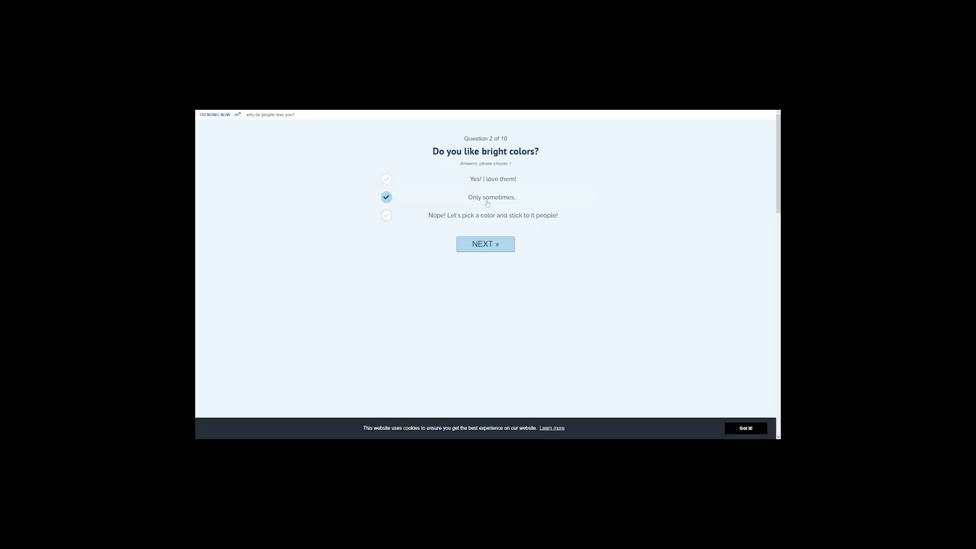
{"action": "left_click", "coordinate": [481, 226]}
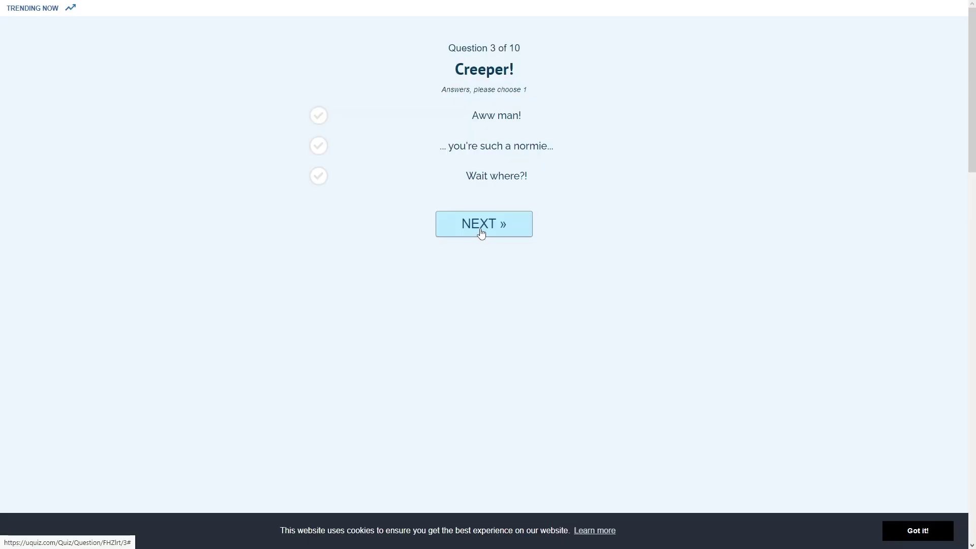
Step: Answer 'Aww man!', 'Ned Flanders is so much better' and the enthusiastic anime answer for questions 3–5
{"action": "left_click", "coordinate": [515, 122]}
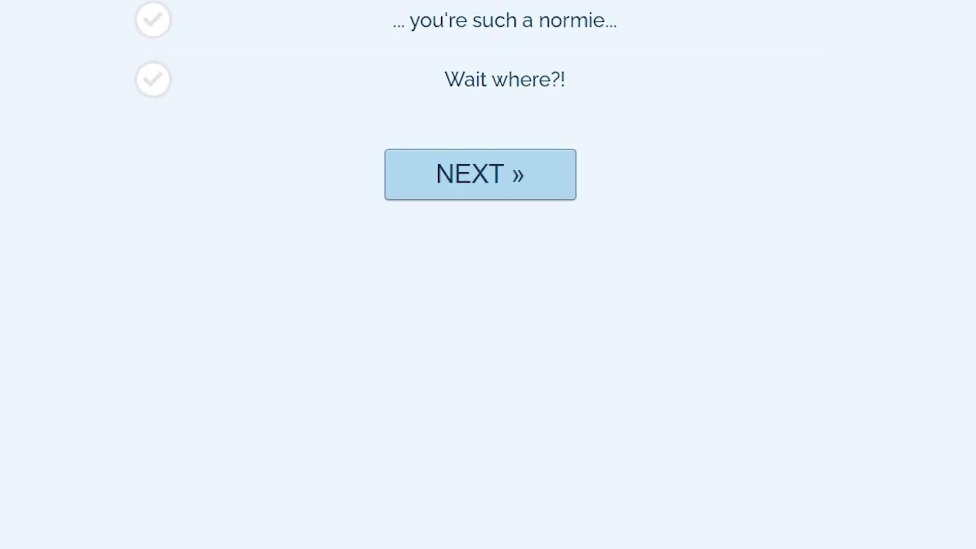
{"action": "left_click", "coordinate": [484, 224]}
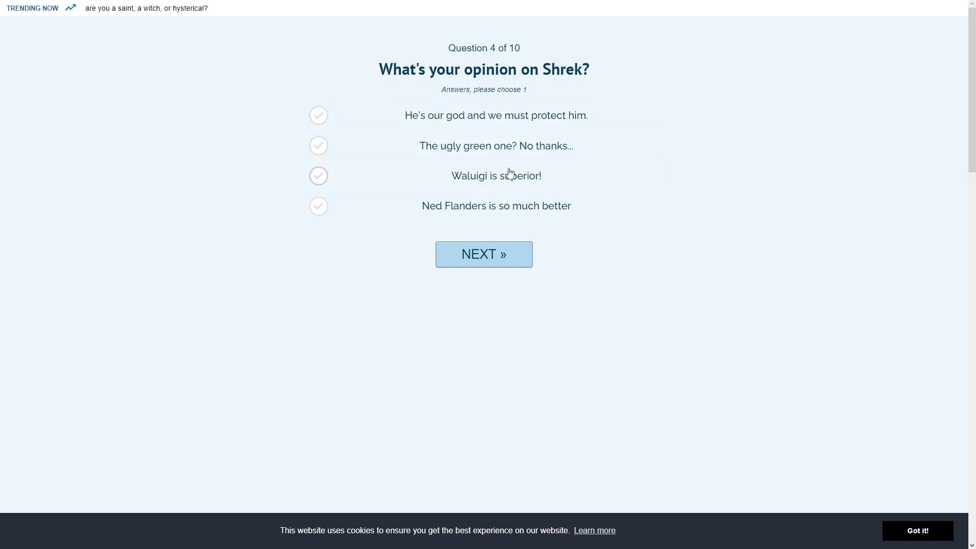
{"action": "left_click", "coordinate": [451, 218]}
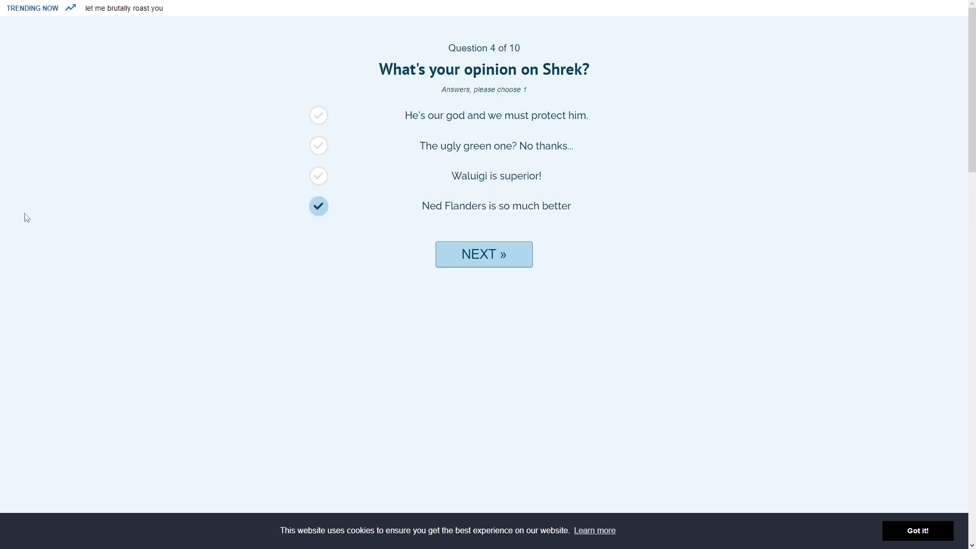
{"action": "left_click", "coordinate": [492, 257]}
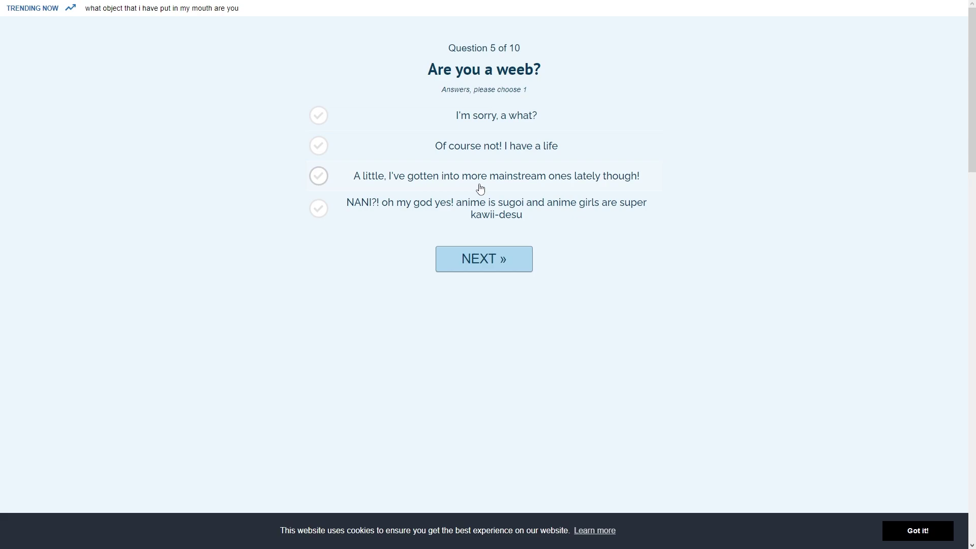
{"action": "left_click", "coordinate": [382, 220]}
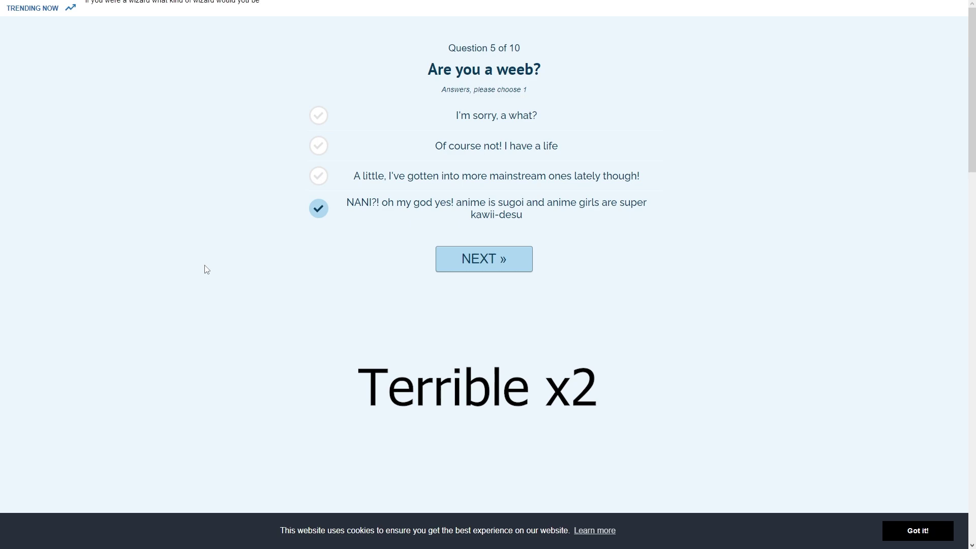
{"action": "left_click", "coordinate": [480, 260]}
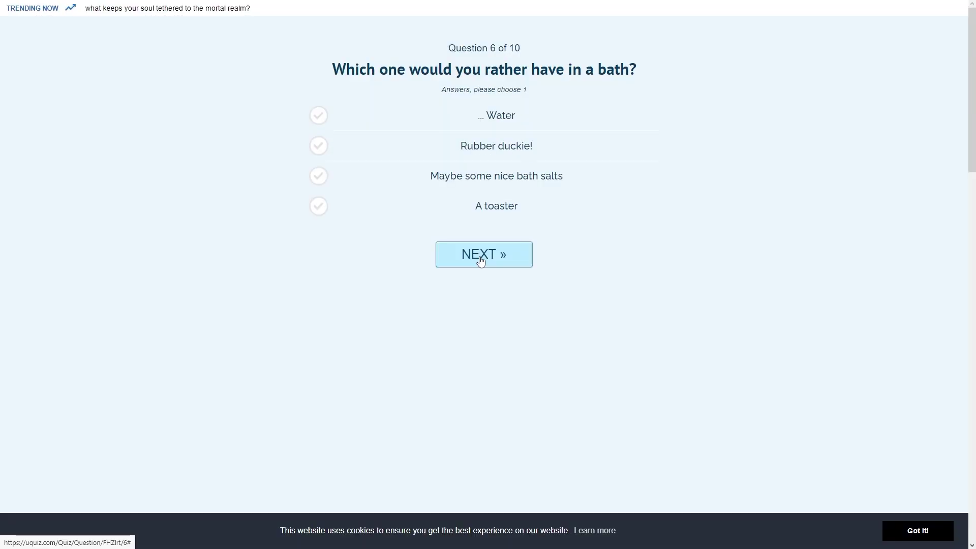
Step: Answer 'Rubber duckie!', the last option on question 7, and 'Defenestration', dismissing the cookie notice
{"action": "left_click", "coordinate": [496, 146]}
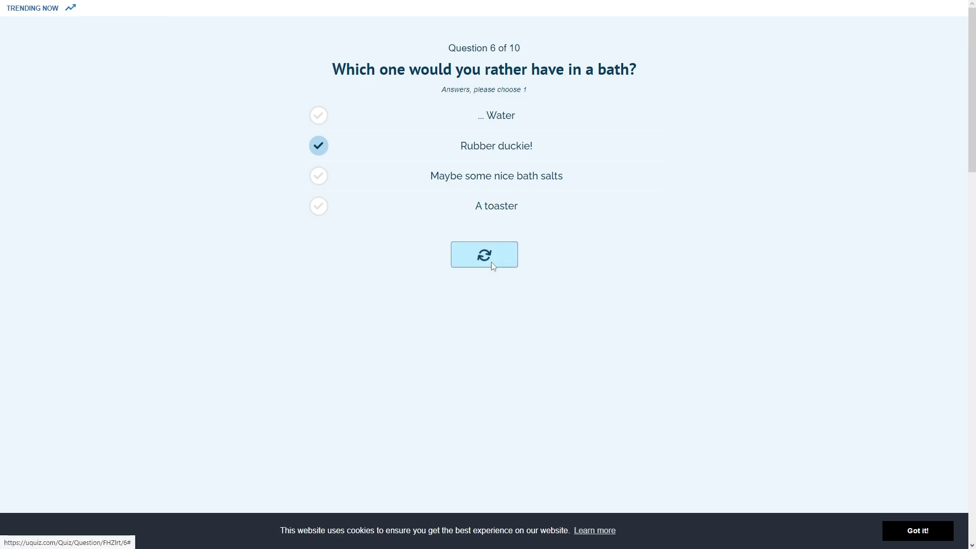
{"action": "left_click", "coordinate": [491, 265]}
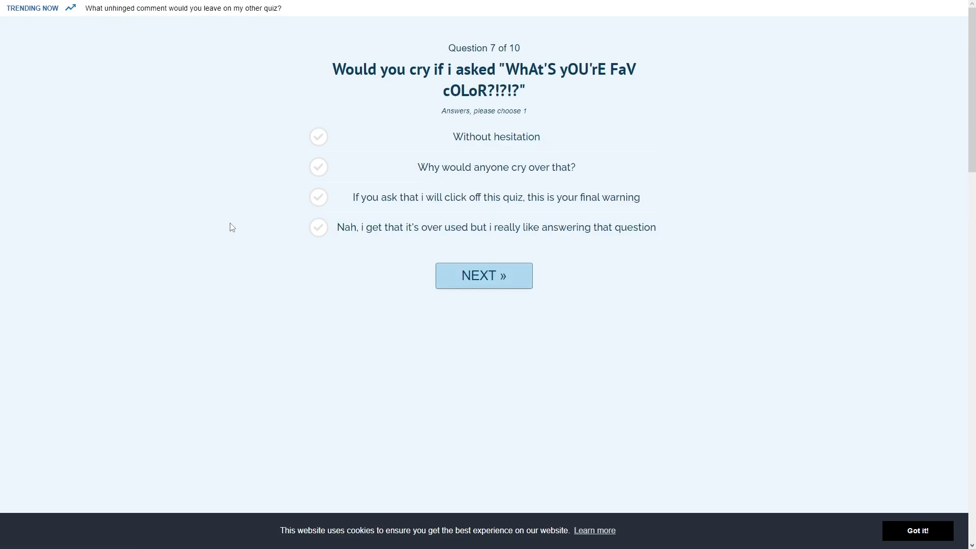
{"action": "left_click", "coordinate": [319, 228]}
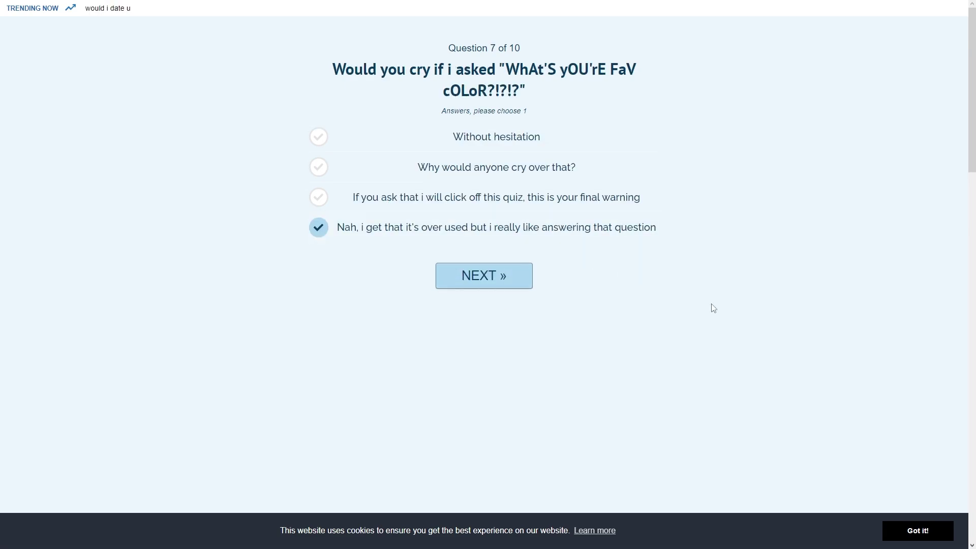
{"action": "left_click", "coordinate": [918, 530]}
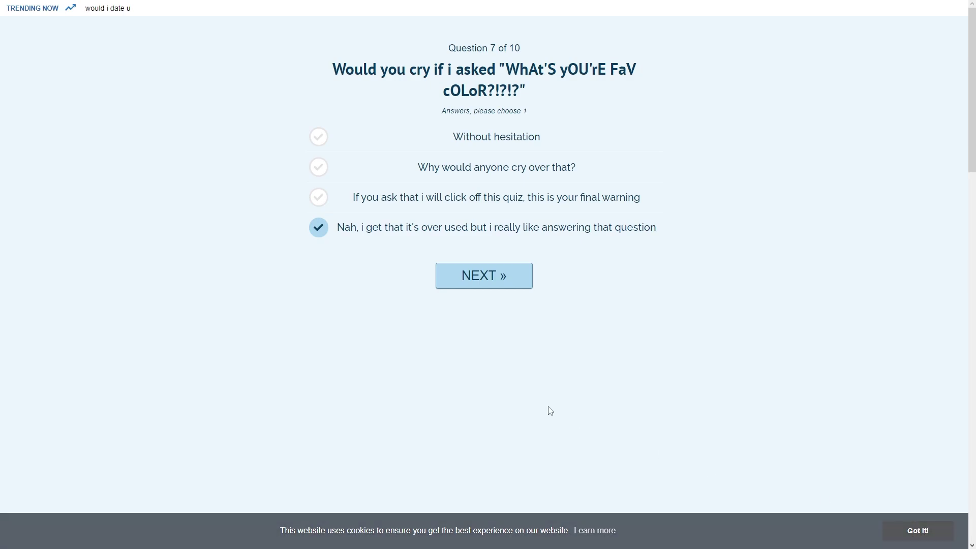
{"action": "left_click", "coordinate": [501, 276]}
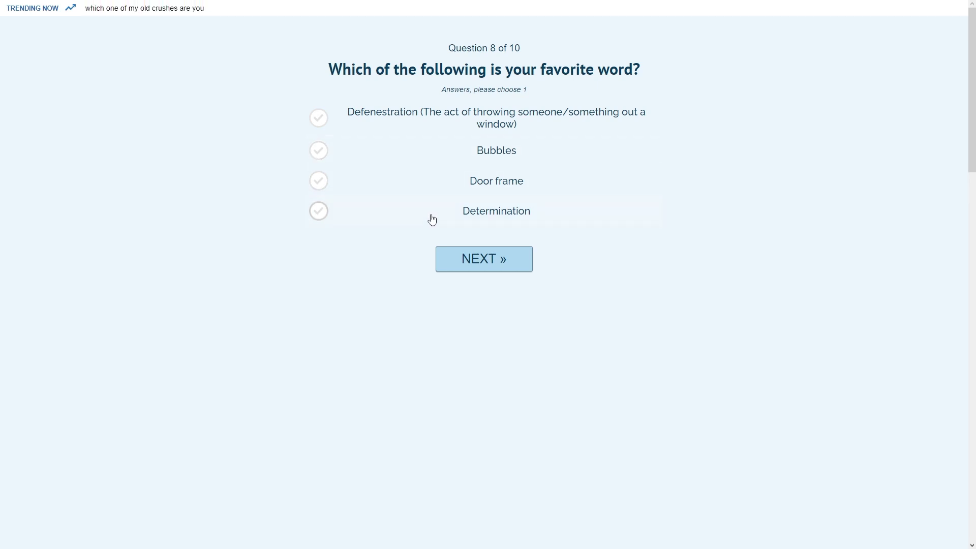
{"action": "left_click", "coordinate": [422, 130]}
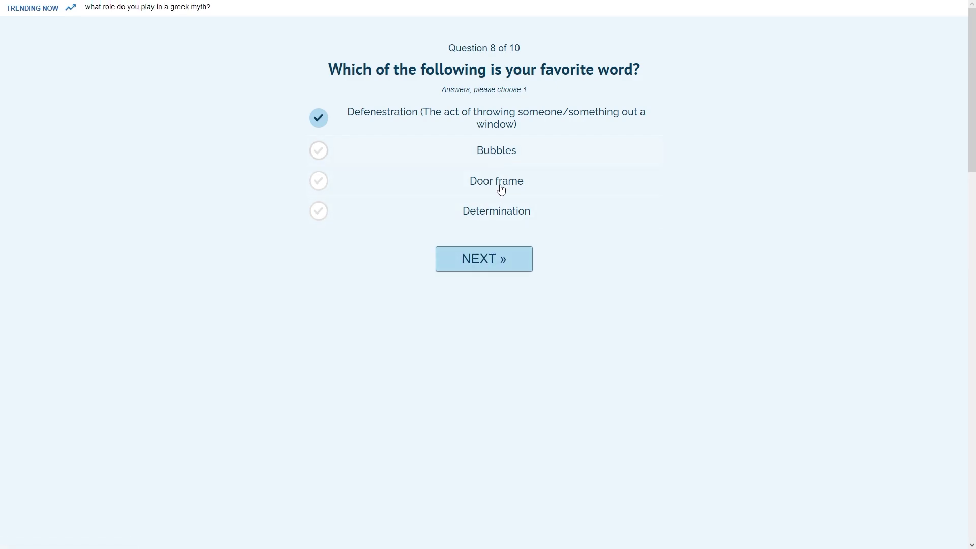
{"action": "left_click", "coordinate": [472, 258]}
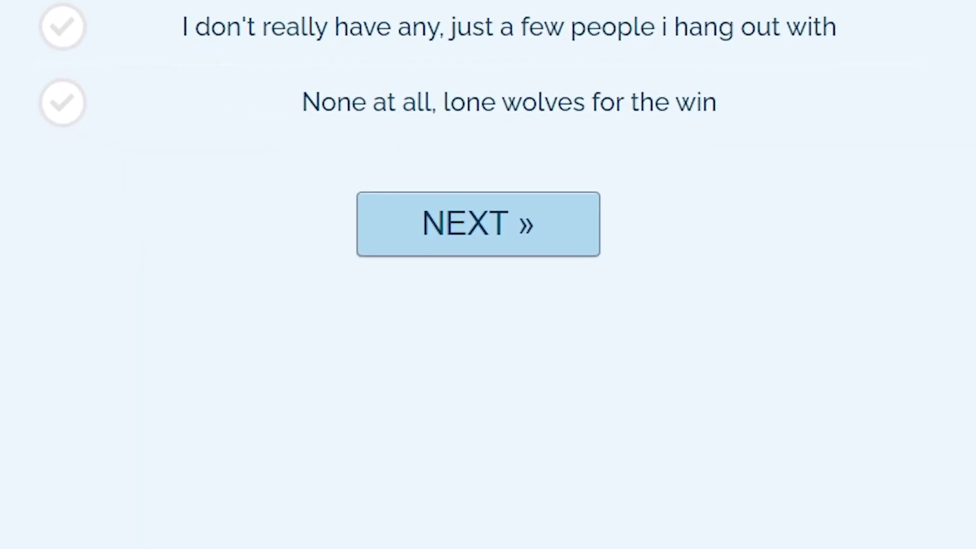
Step: Answer 'None at all, lone wolves' and 'It was alright... thank you though', then submit the quiz
{"action": "left_click", "coordinate": [62, 102]}
{"action": "left_click", "coordinate": [530, 223]}
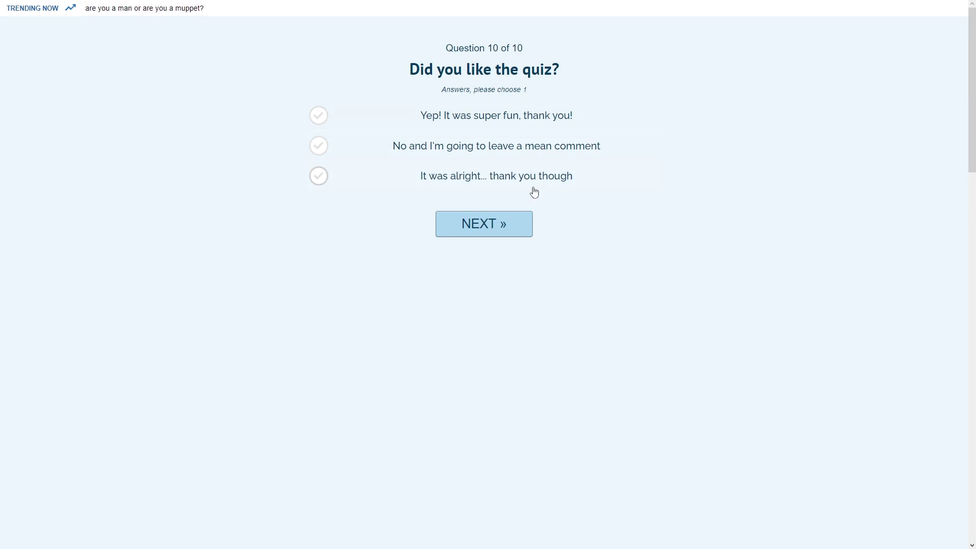
{"action": "left_click", "coordinate": [532, 189]}
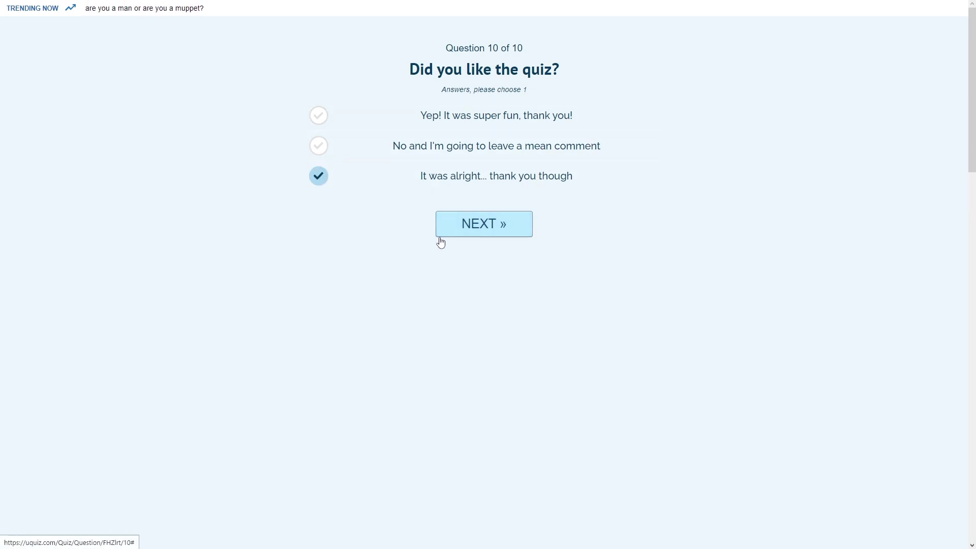
{"action": "left_click", "coordinate": [460, 224]}
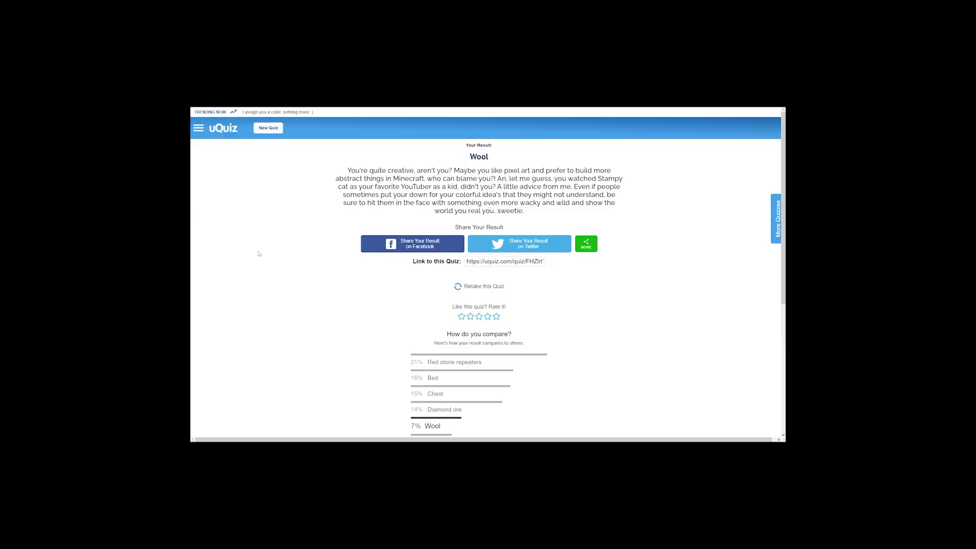
Step: Scroll down through the Wool result's comparison with the other results
{"action": "scroll", "coordinate": [258, 254], "scroll_direction": "down", "scroll_amount": 5}
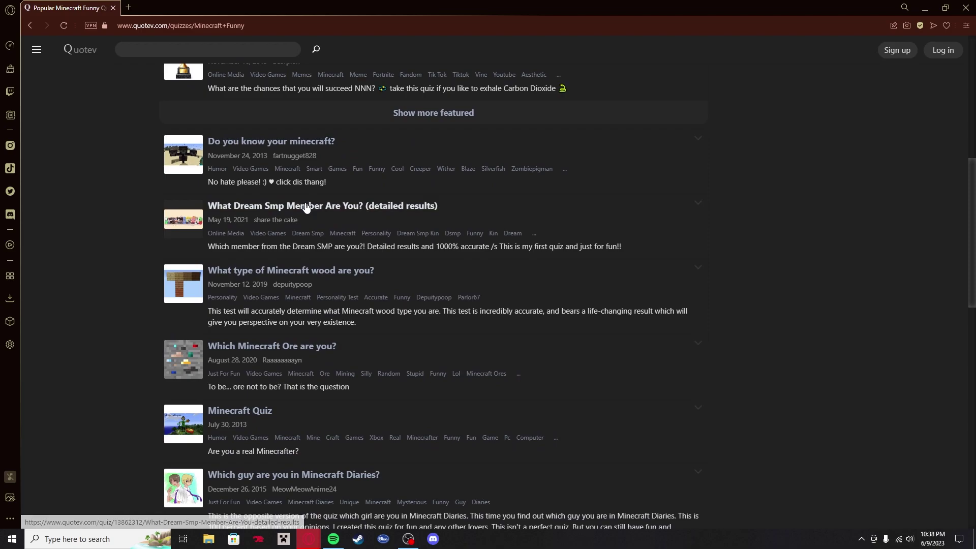
Step: Open 'What Dream Smp Member Are You?' and answer questions 1–5, from Alt music to 'Nothing means anything anymore'
{"action": "left_click", "coordinate": [306, 206]}
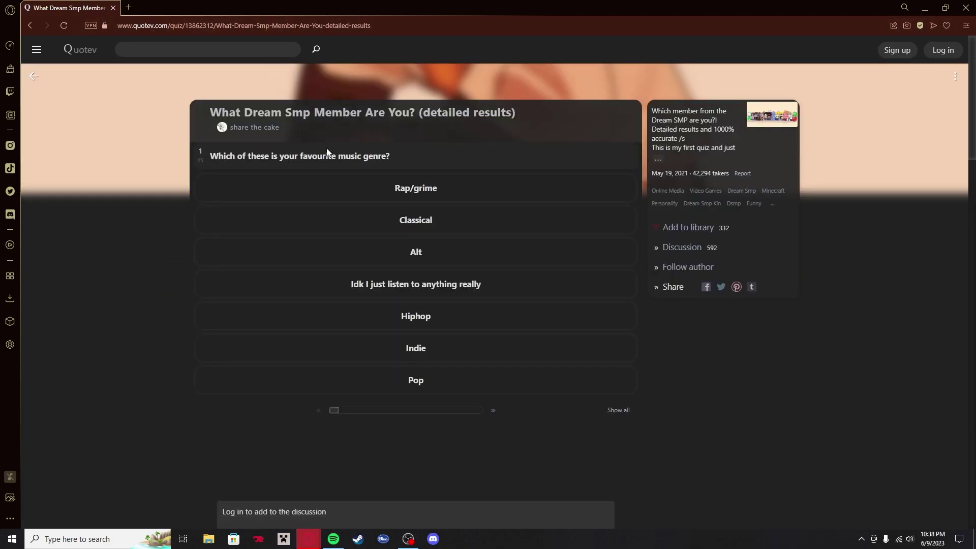
{"action": "left_click", "coordinate": [359, 253]}
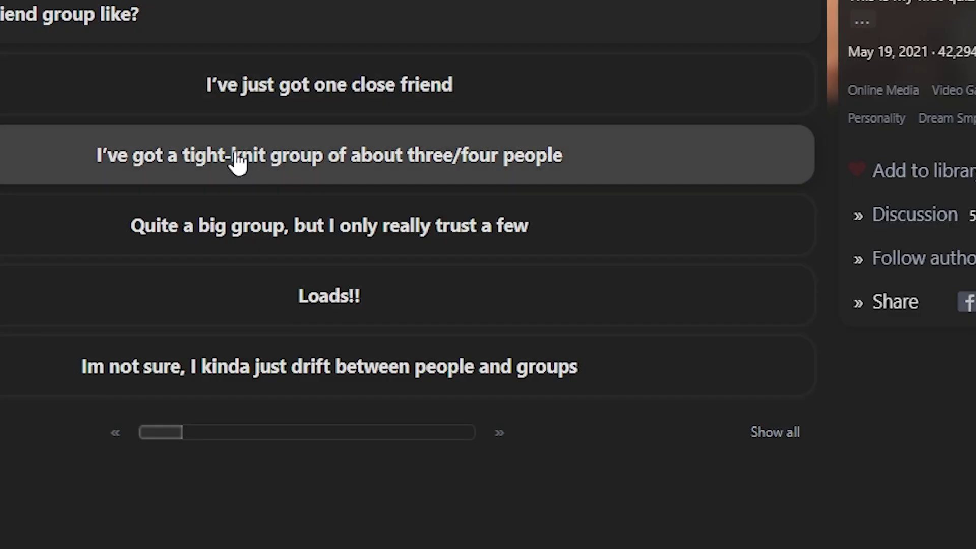
{"action": "left_click", "coordinate": [238, 162]}
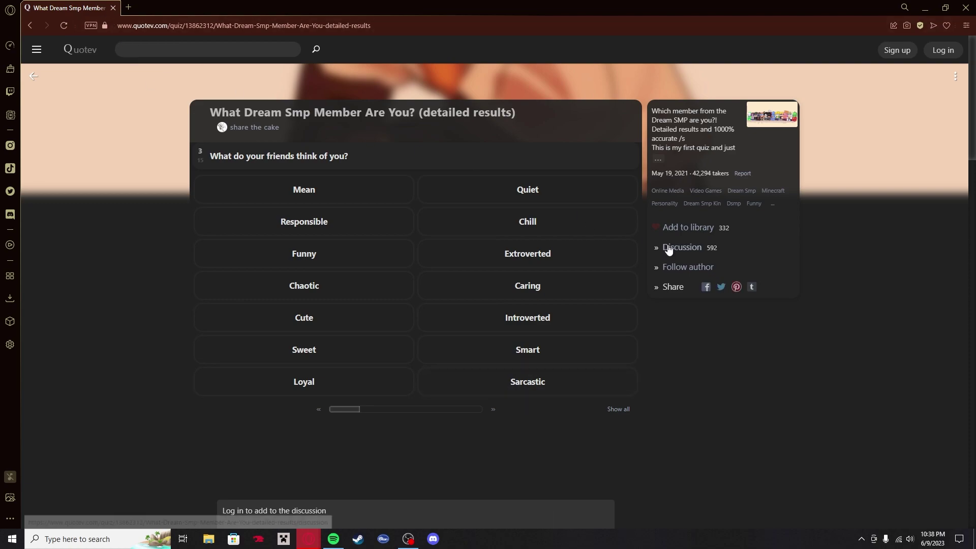
{"action": "left_click", "coordinate": [469, 183]}
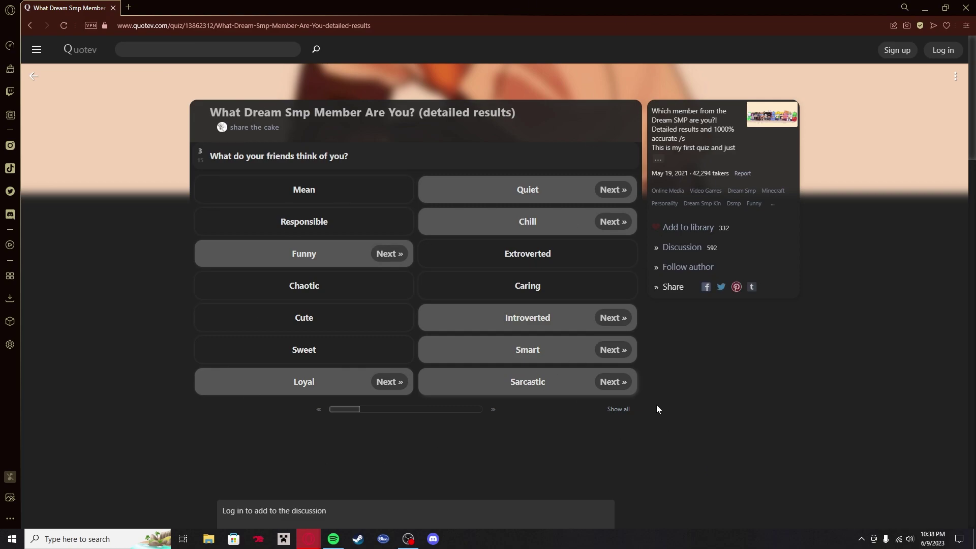
{"action": "left_click", "coordinate": [615, 222]}
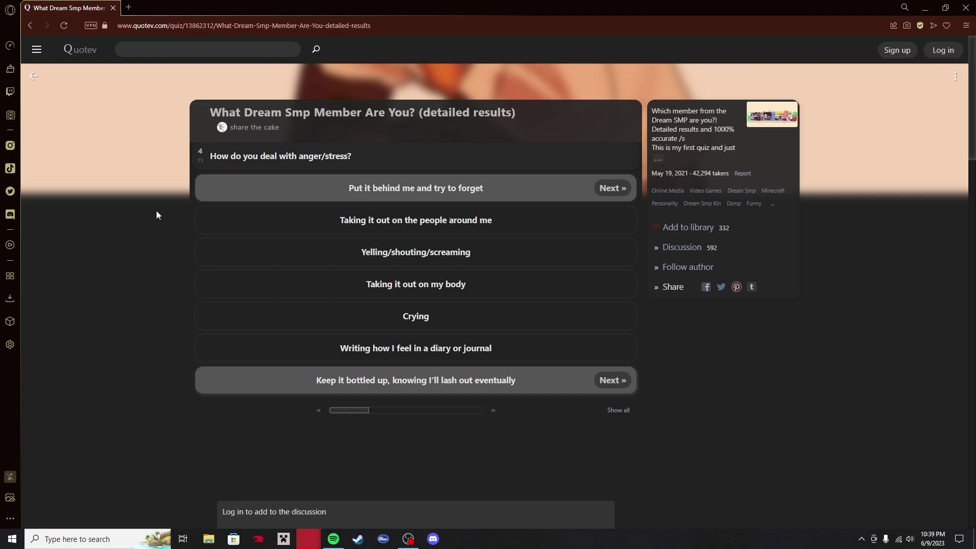
{"action": "left_click", "coordinate": [609, 188]}
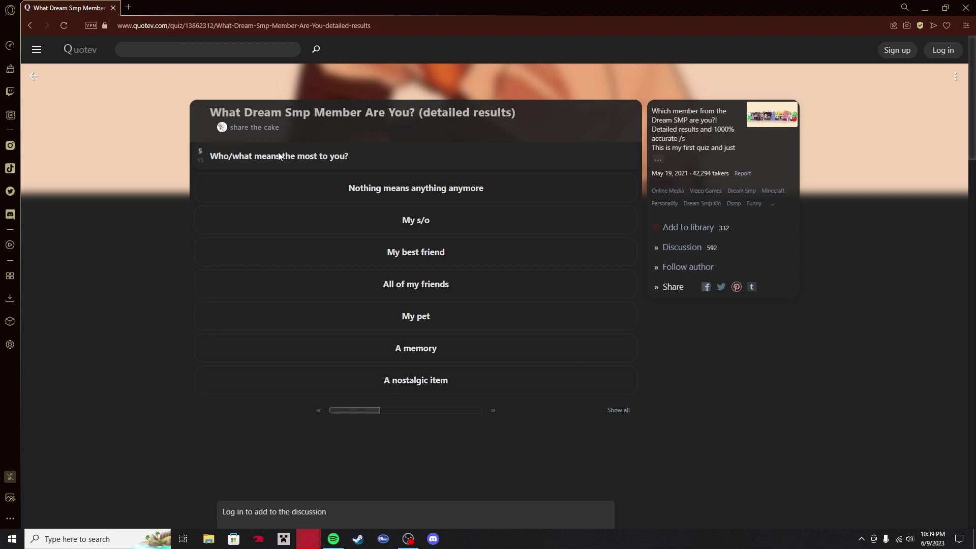
{"action": "left_click", "coordinate": [279, 193]}
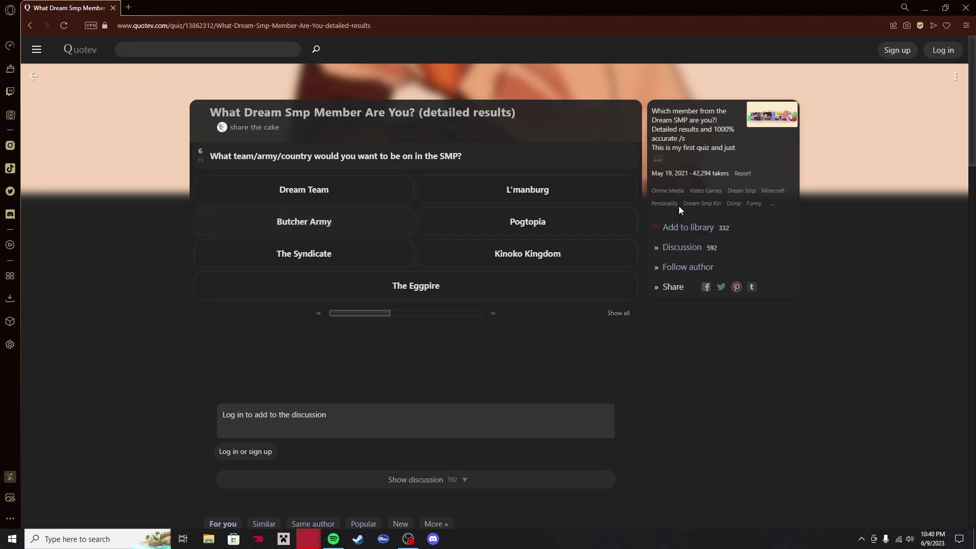
Step: Answer L'manburg, The shy/quiet one, and the 'I don't wanna seem' lyrics for questions 6–8
{"action": "left_click", "coordinate": [582, 189]}
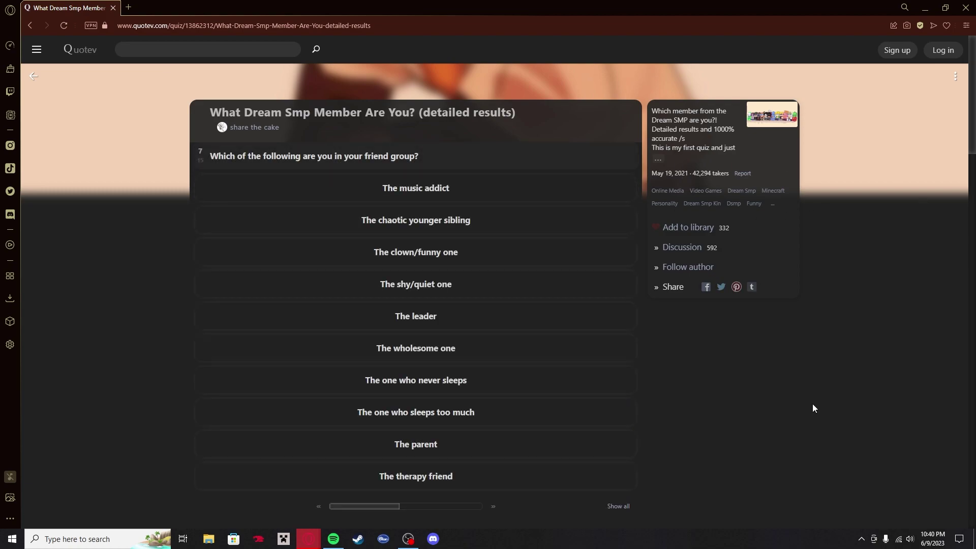
{"action": "scroll", "coordinate": [772, 337], "scroll_direction": "down", "scroll_amount": 1}
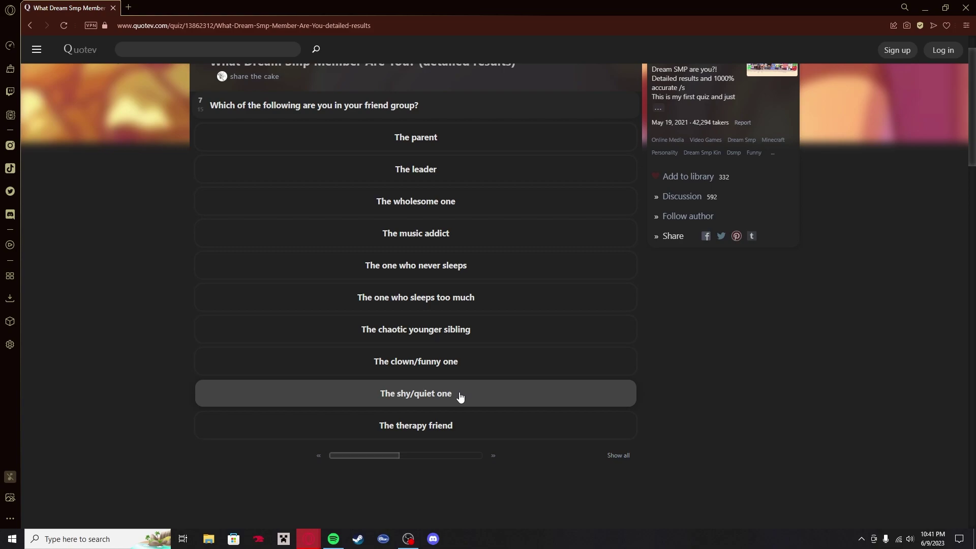
{"action": "left_click", "coordinate": [432, 399]}
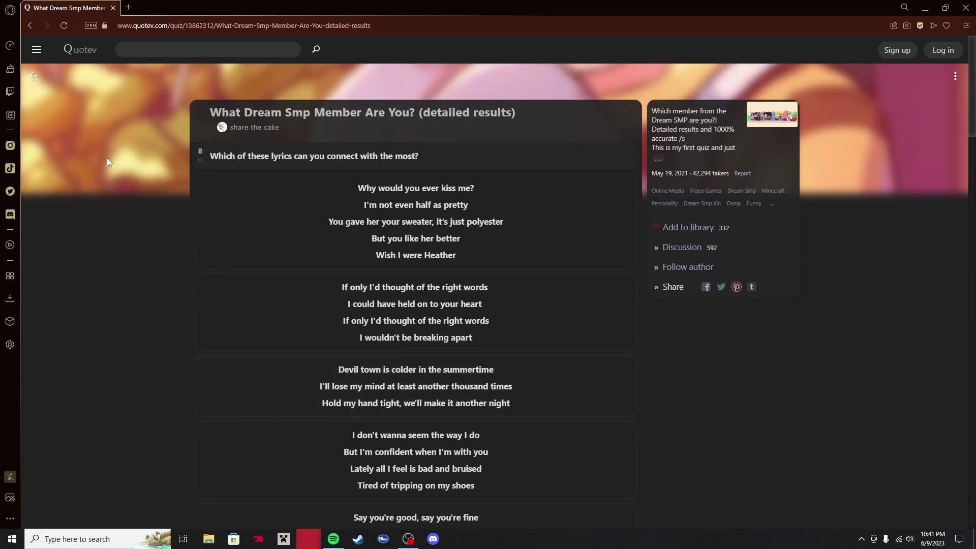
{"action": "scroll", "coordinate": [107, 161], "scroll_direction": "down", "scroll_amount": 3}
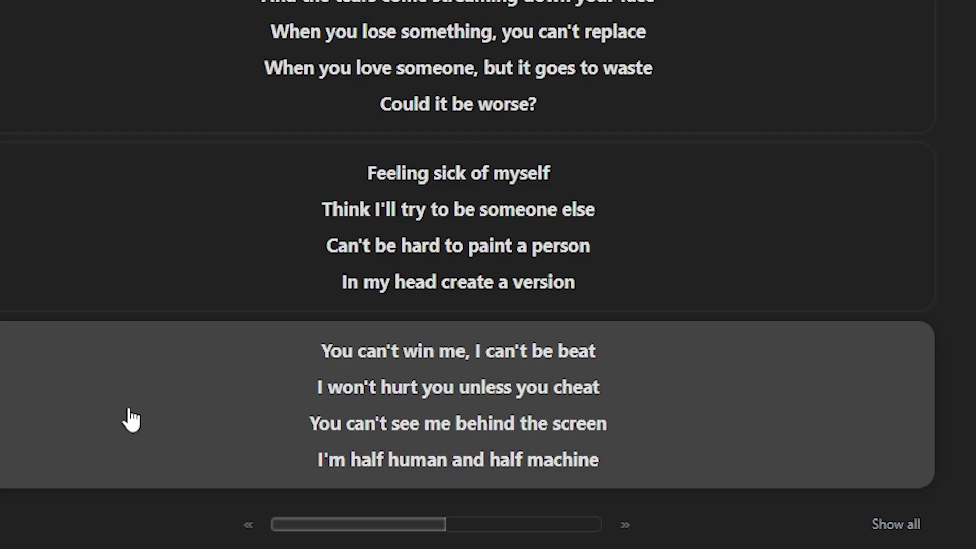
{"action": "scroll", "coordinate": [163, 442], "scroll_direction": "down", "scroll_amount": 2}
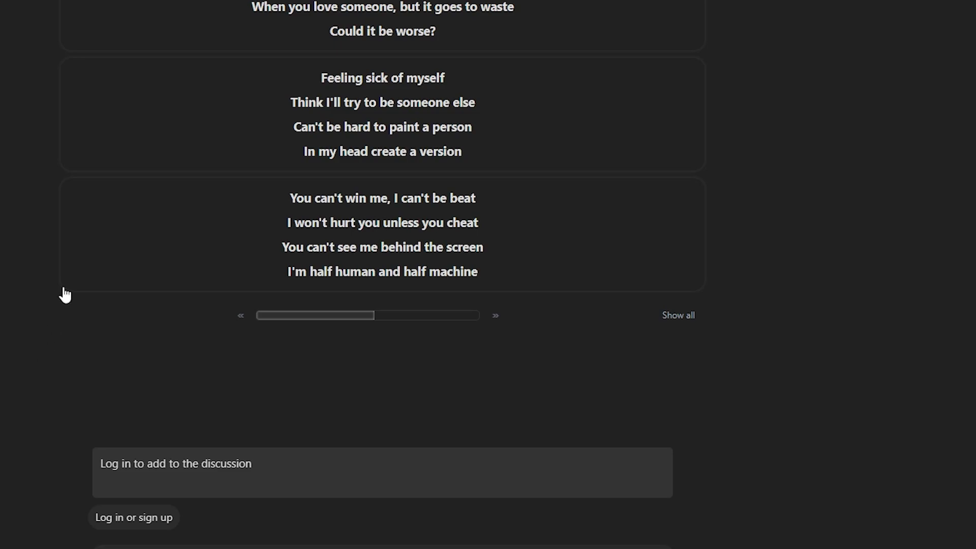
{"action": "scroll", "coordinate": [152, 269], "scroll_direction": "down", "scroll_amount": 2}
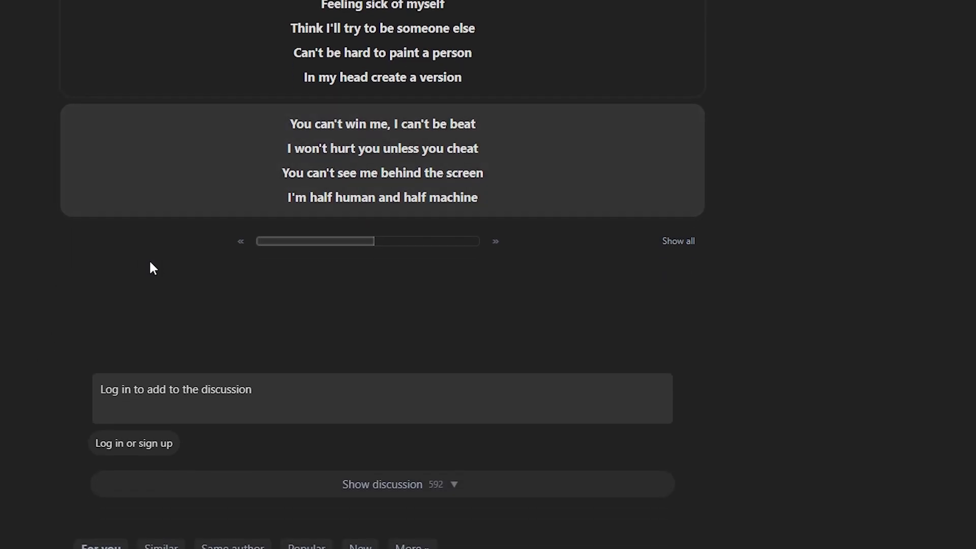
{"action": "scroll", "coordinate": [150, 266], "scroll_direction": "up", "scroll_amount": 3}
{"action": "scroll", "coordinate": [152, 270], "scroll_direction": "down", "scroll_amount": 2}
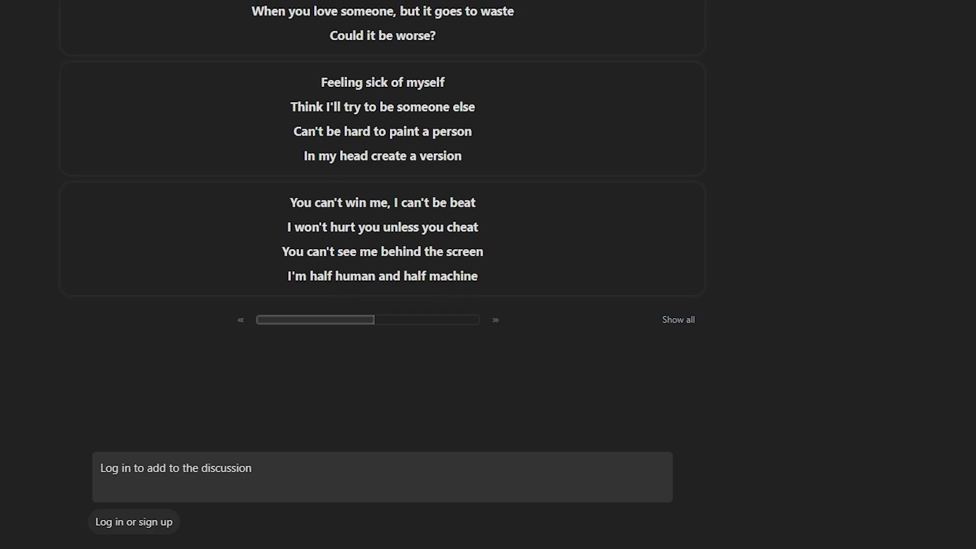
{"action": "scroll", "coordinate": [314, 298], "scroll_direction": "down", "scroll_amount": 2}
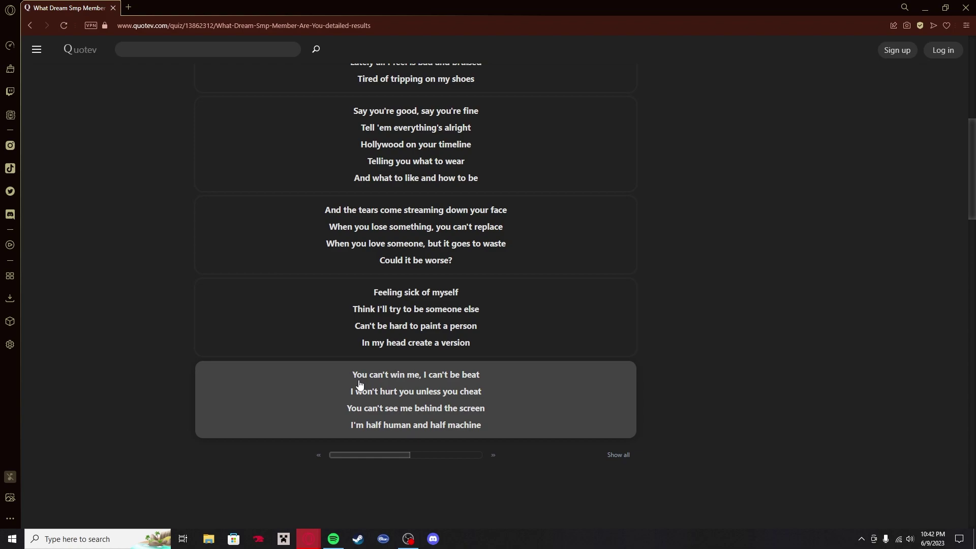
{"action": "scroll", "coordinate": [359, 384], "scroll_direction": "up", "scroll_amount": 3}
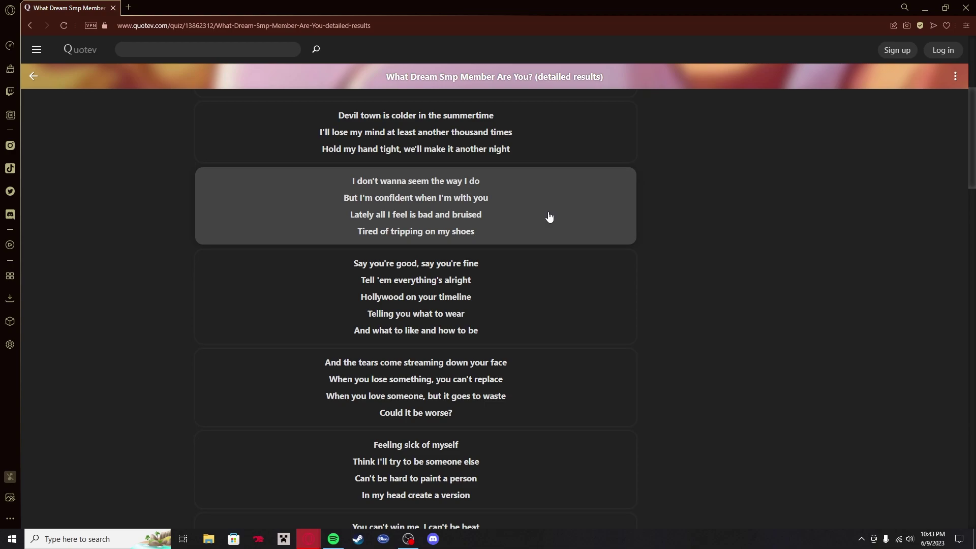
{"action": "left_click", "coordinate": [550, 217]}
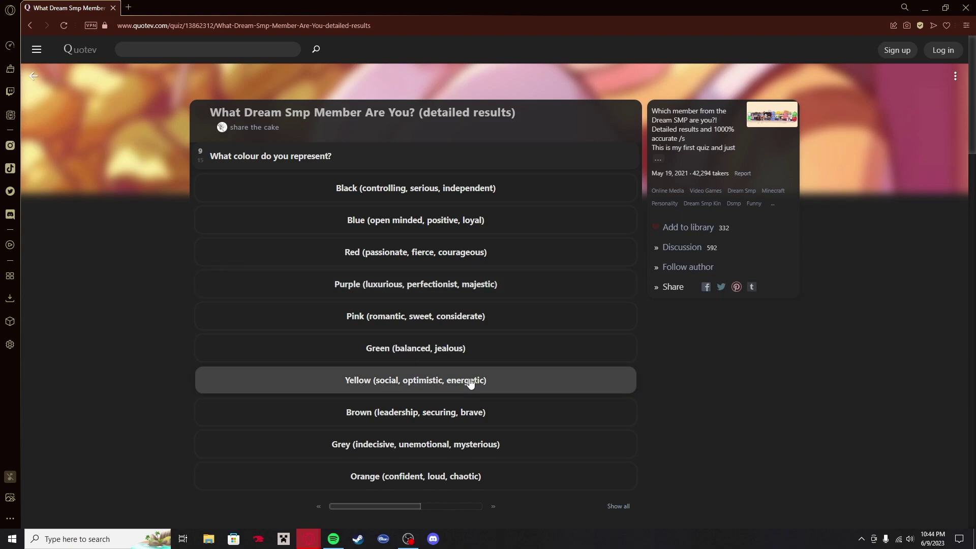
Step: Answer Black, Katana, Forest, Cat, Demon and a favourite SMP character for questions 9–14
{"action": "scroll", "coordinate": [471, 384], "scroll_direction": "down", "scroll_amount": 1}
{"action": "scroll", "coordinate": [321, 371], "scroll_direction": "up", "scroll_amount": 1}
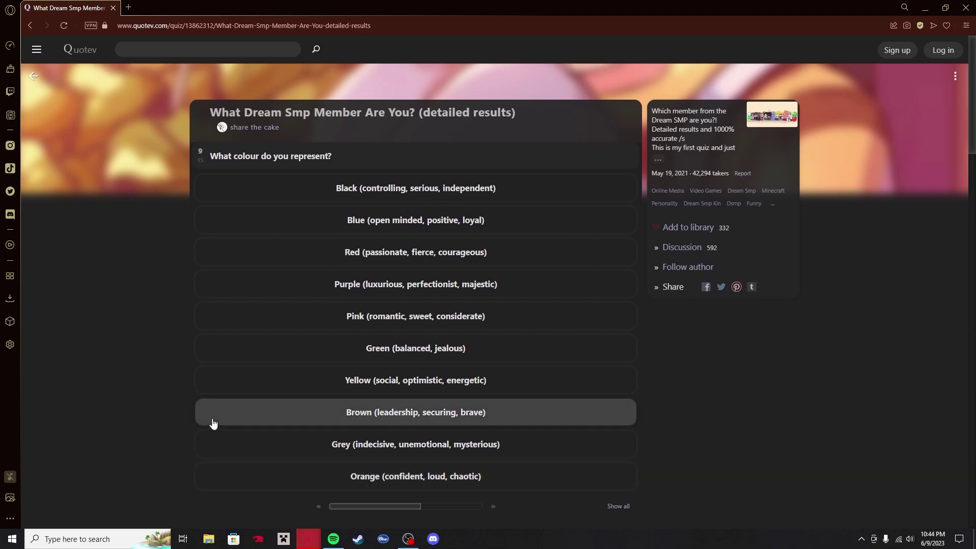
{"action": "scroll", "coordinate": [213, 423], "scroll_direction": "down", "scroll_amount": 1}
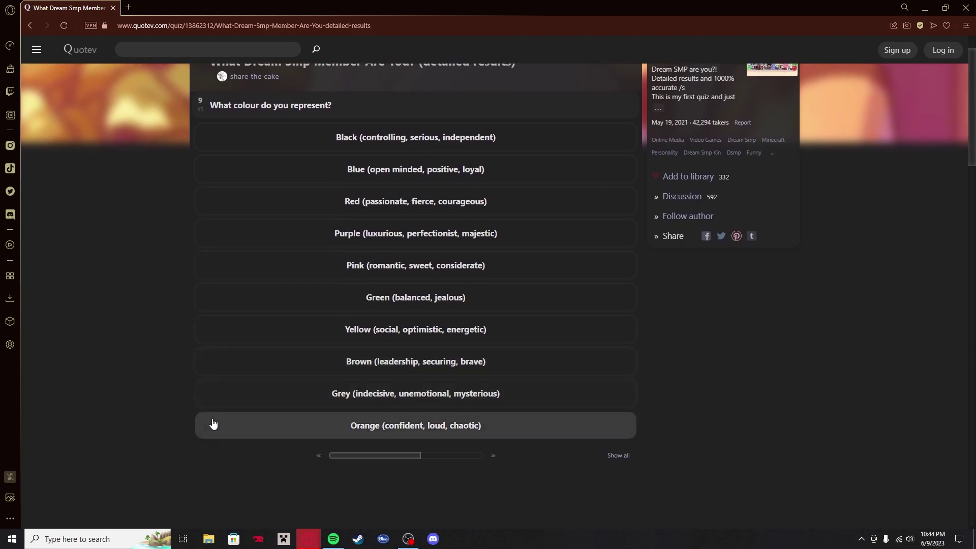
{"action": "left_click", "coordinate": [288, 140]}
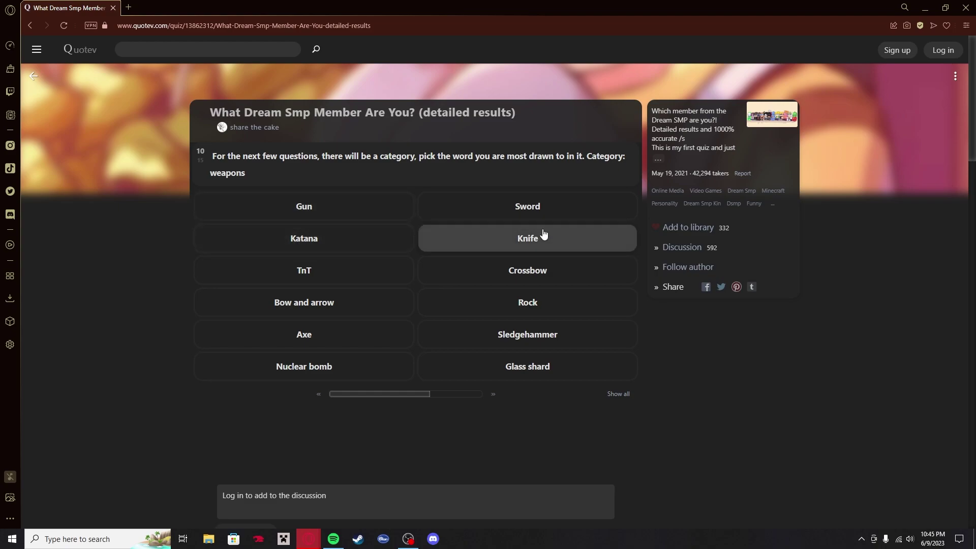
{"action": "left_click", "coordinate": [373, 239]}
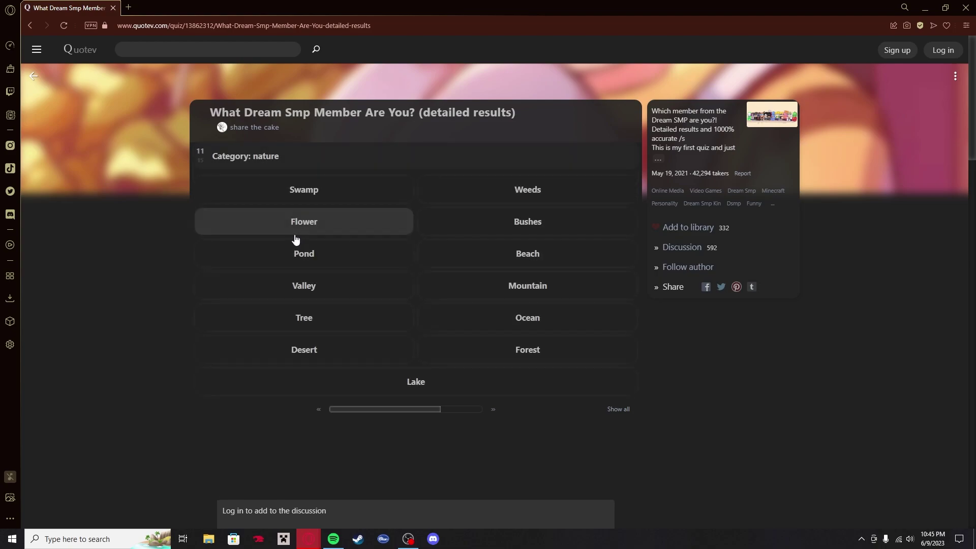
{"action": "left_click", "coordinate": [501, 359]}
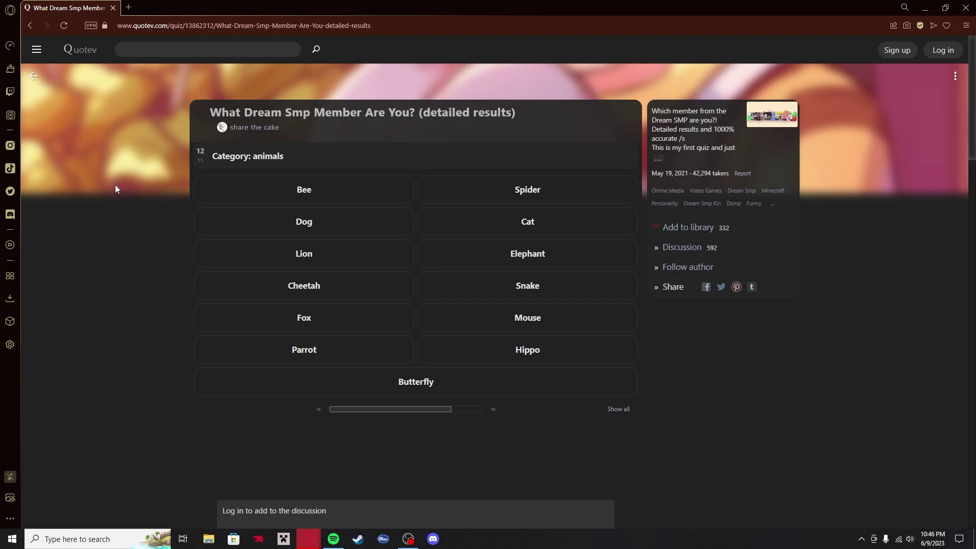
{"action": "left_click", "coordinate": [524, 224]}
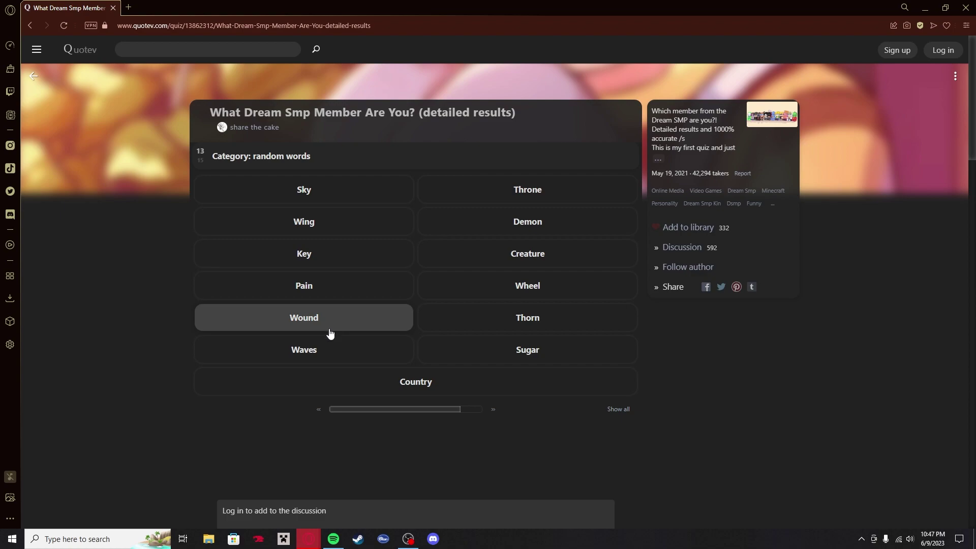
{"action": "left_click", "coordinate": [542, 231]}
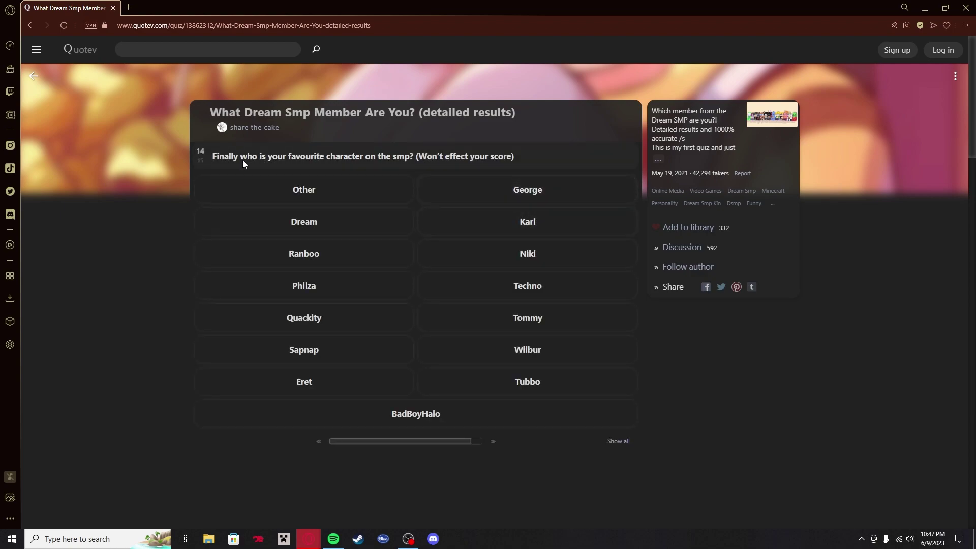
{"action": "left_click", "coordinate": [511, 295]}
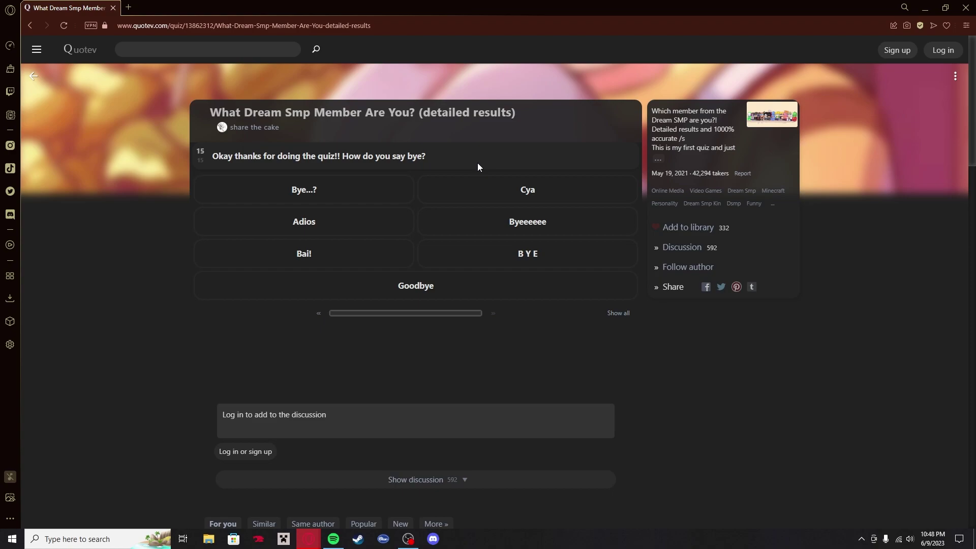
{"action": "left_click", "coordinate": [500, 188]}
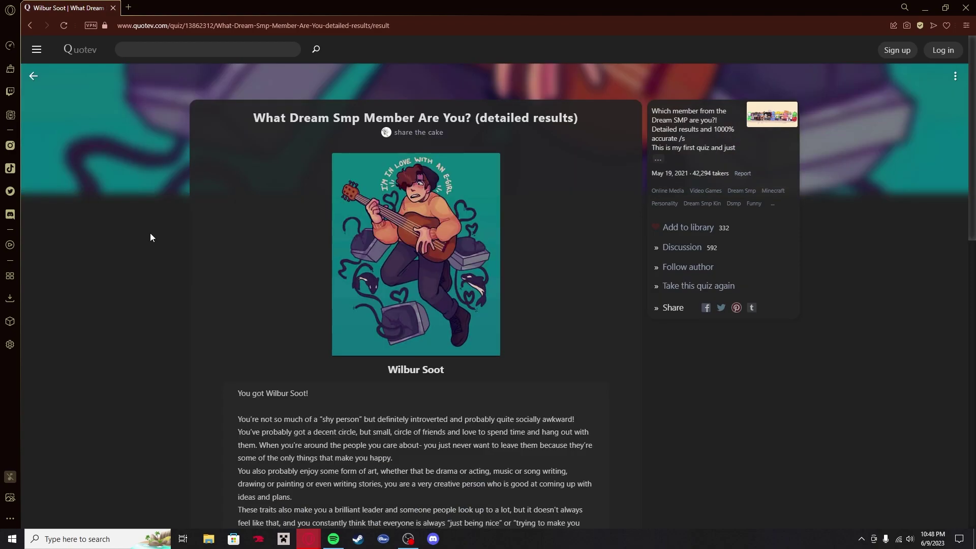
{"action": "scroll", "coordinate": [151, 237], "scroll_direction": "down", "scroll_amount": 1}
{"action": "scroll", "coordinate": [150, 237], "scroll_direction": "down", "scroll_amount": 3}
{"action": "scroll", "coordinate": [150, 237], "scroll_direction": "down", "scroll_amount": 1}
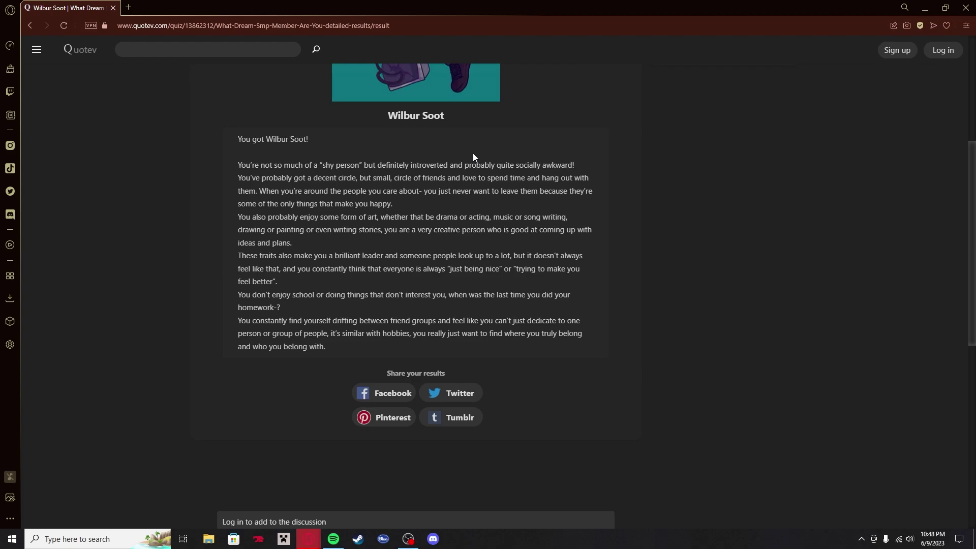
{"action": "scroll", "coordinate": [402, 182], "scroll_direction": "down", "scroll_amount": 1}
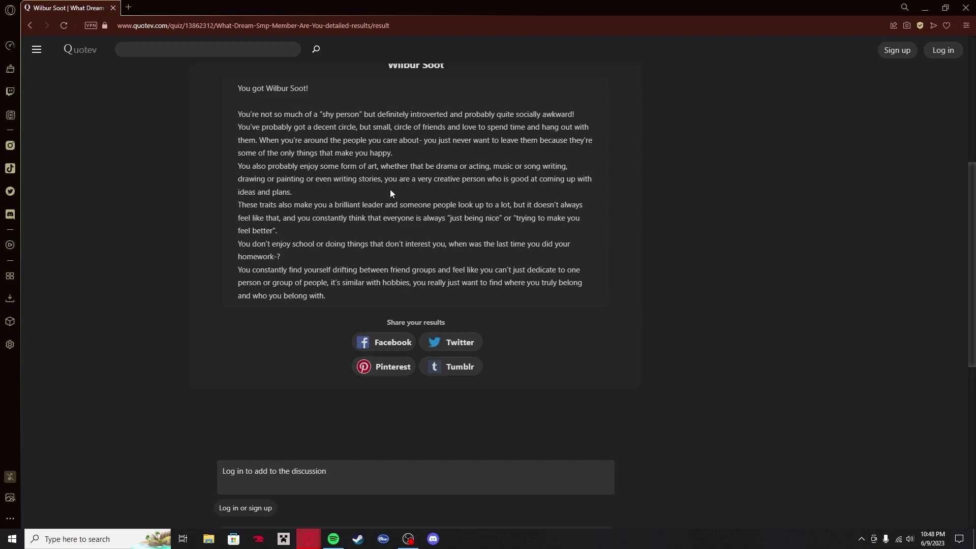
{"action": "key", "text": "F11"}
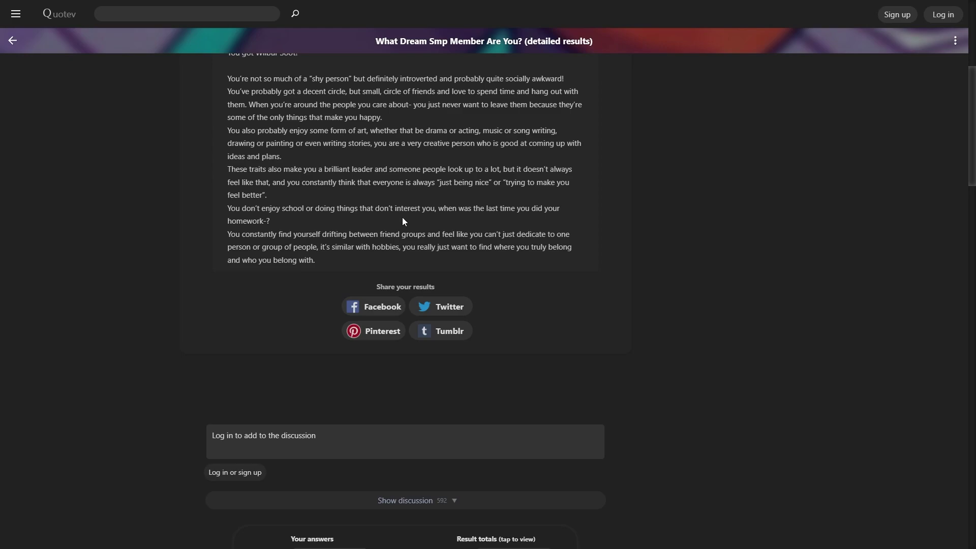
{"action": "left_click_drag", "start_coordinate": [401, 218], "coordinate": [179, 202]}
{"action": "left_click", "coordinate": [179, 203]}
{"action": "scroll", "coordinate": [121, 245], "scroll_direction": "up", "scroll_amount": 6}
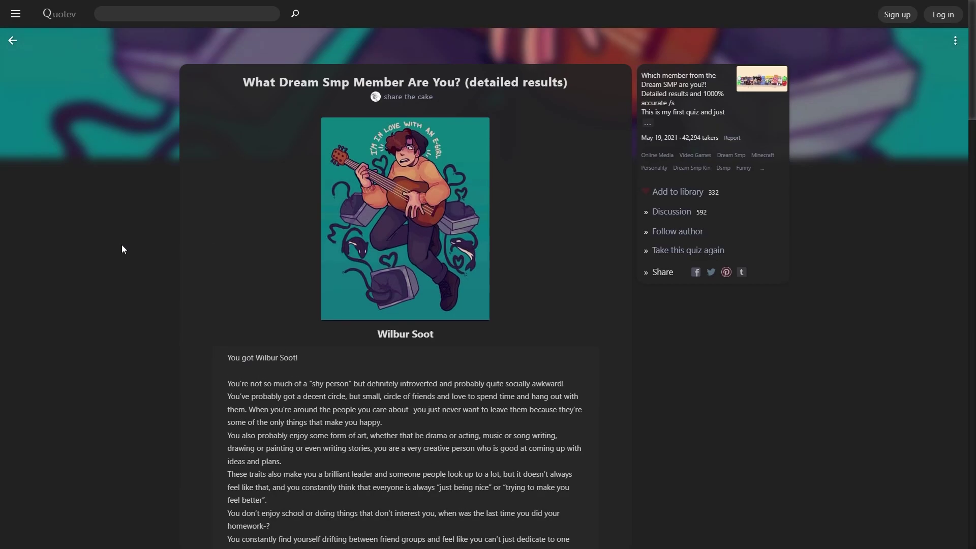
{"action": "key", "text": "F11"}
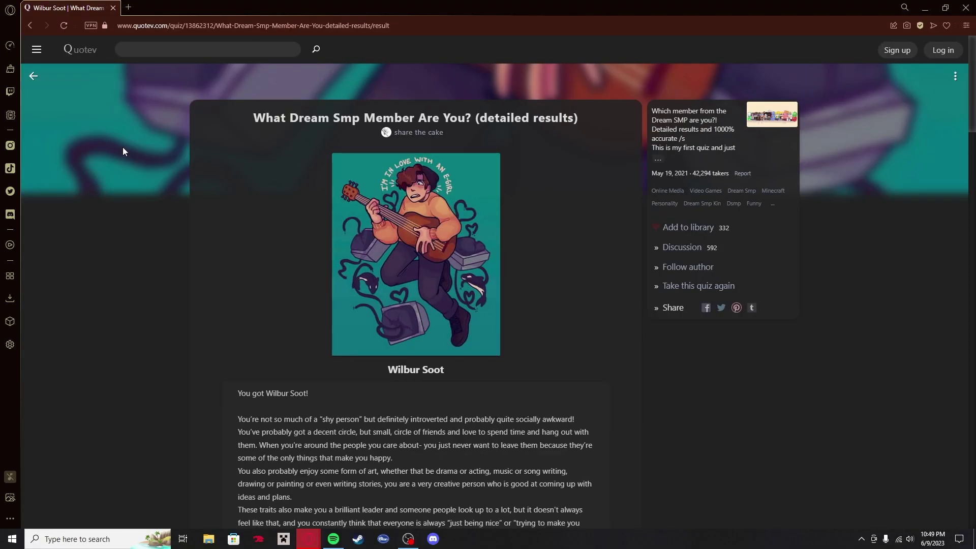
Step: Return to the 'Which Minecraft Ore are you?' quiz in full screen and answer Yes, then No
{"action": "key", "text": "alt+Left"}
{"action": "key", "text": "alt+Left"}
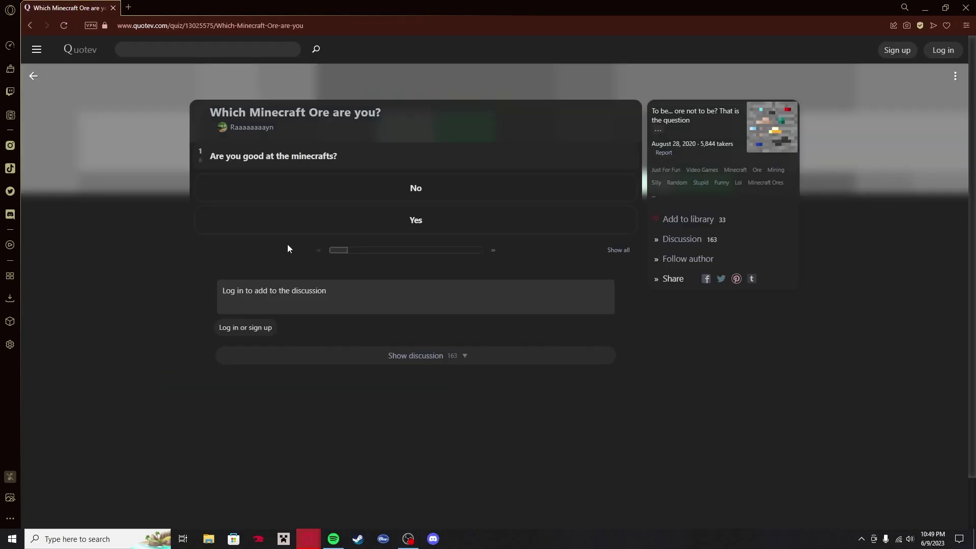
{"action": "key", "text": "F11"}
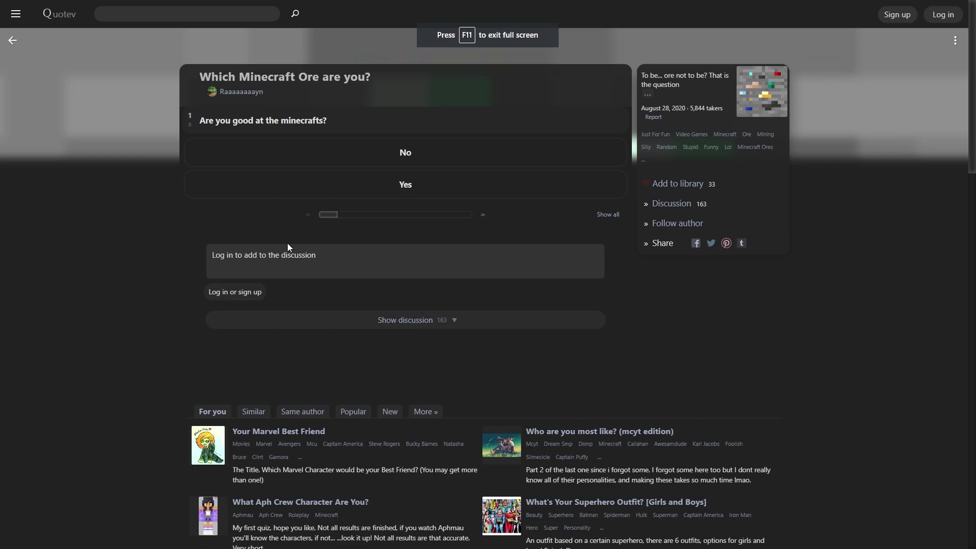
{"action": "left_click", "coordinate": [322, 189]}
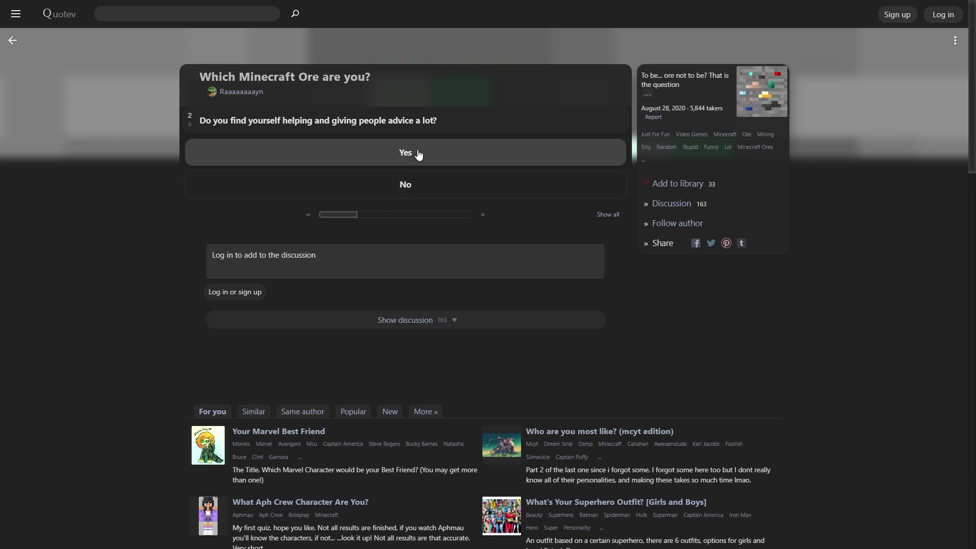
{"action": "left_click", "coordinate": [386, 186]}
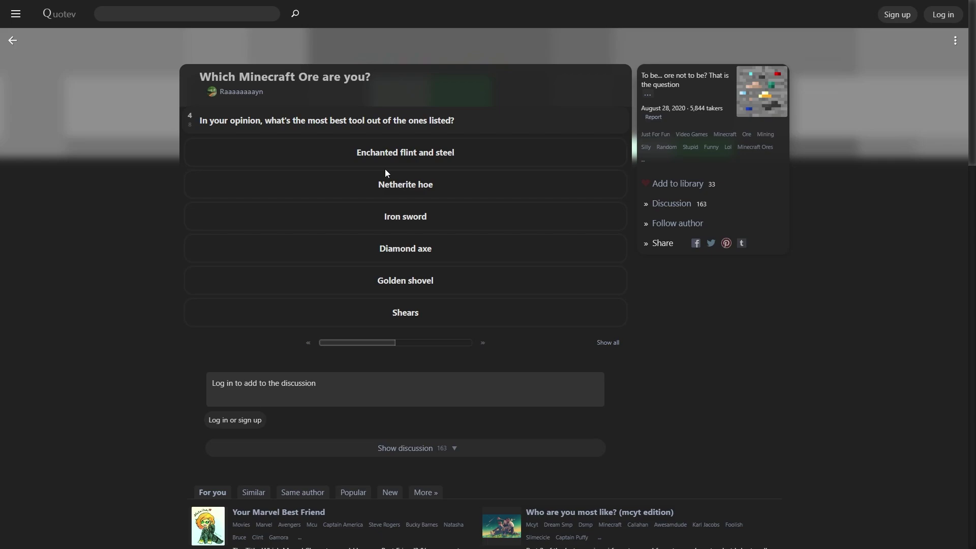
Step: Answer Iron sword, Gold, 'Is super helpful' and Golden apples for ore quiz questions 4–7
{"action": "left_click", "coordinate": [399, 216]}
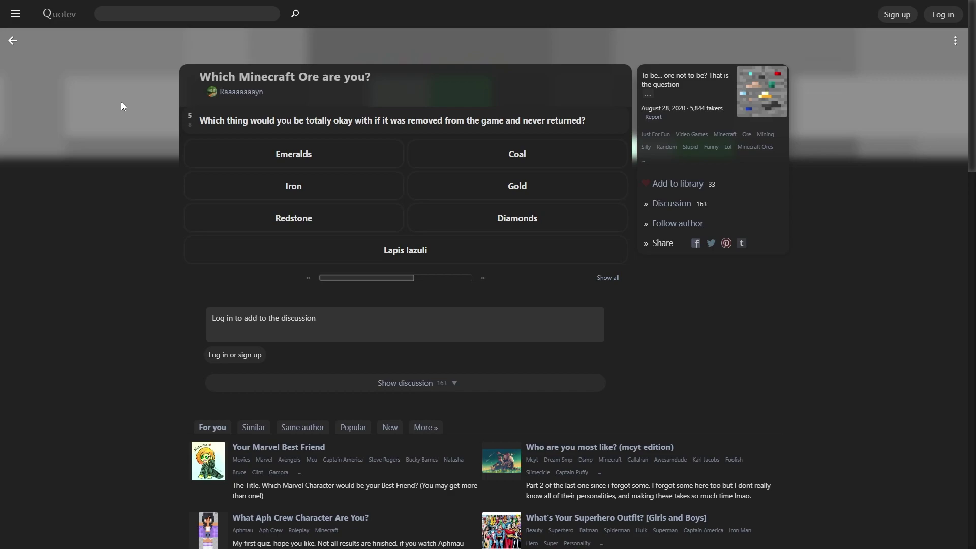
{"action": "left_click", "coordinate": [474, 197]}
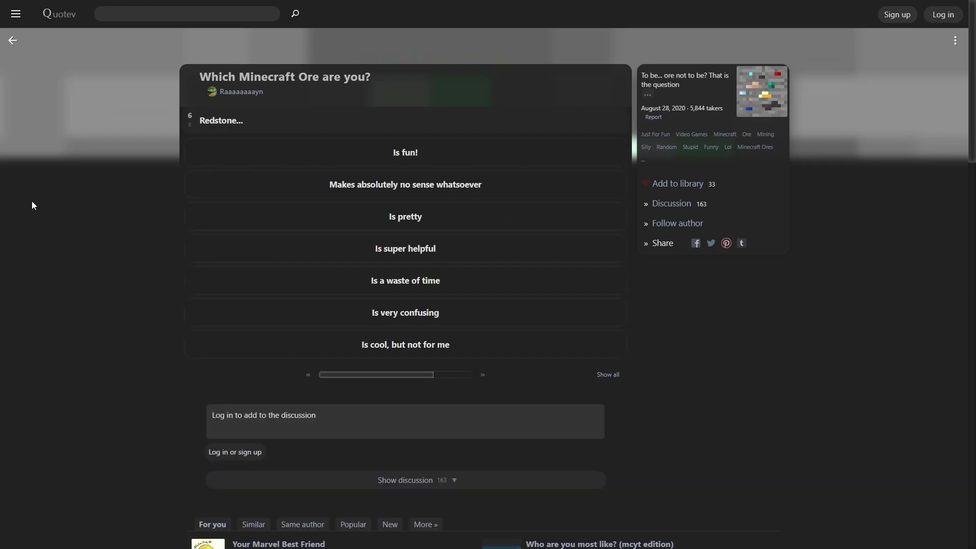
{"action": "left_click", "coordinate": [414, 257]}
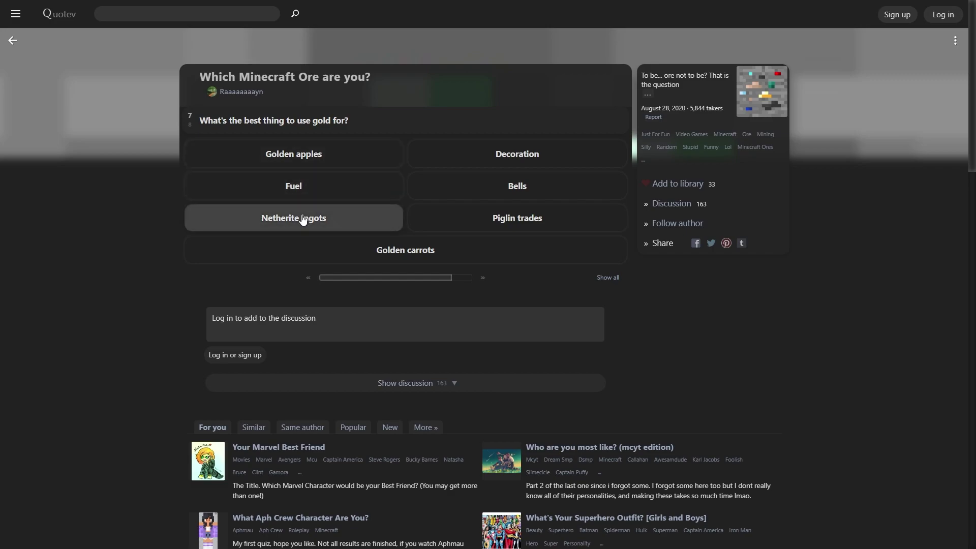
{"action": "left_click", "coordinate": [302, 157]}
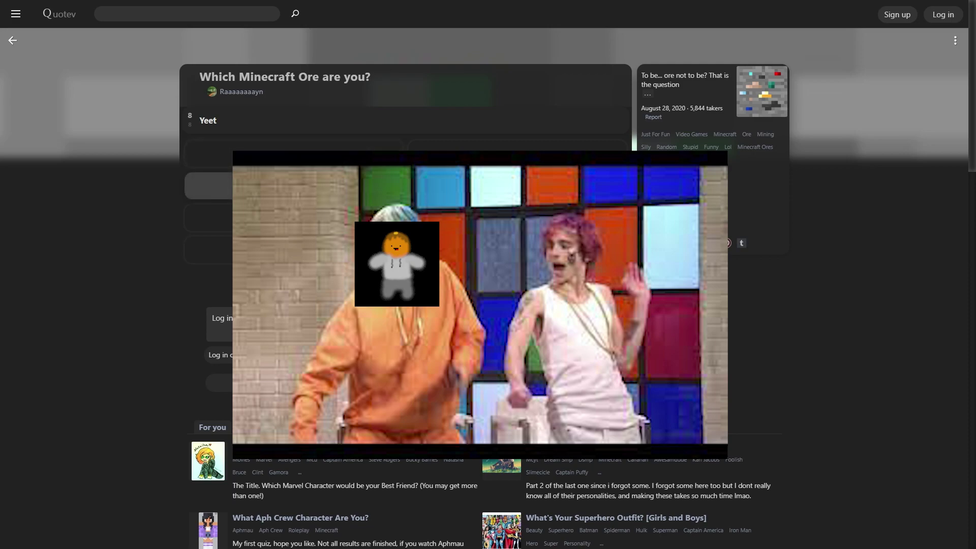
Step: Answer the final Yeet question to get the Coal ore result, then leave full screen
{"action": "left_click", "coordinate": [305, 186]}
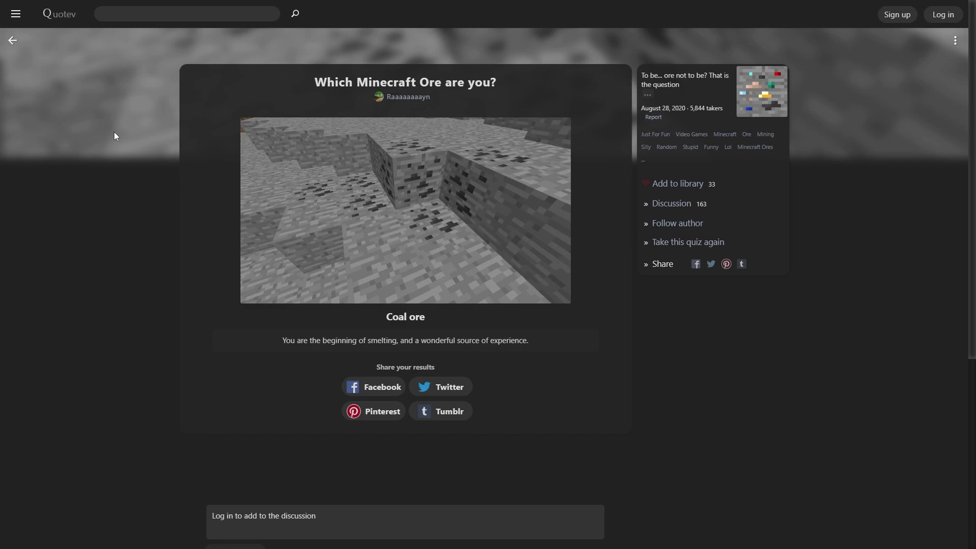
{"action": "key", "text": "F11"}
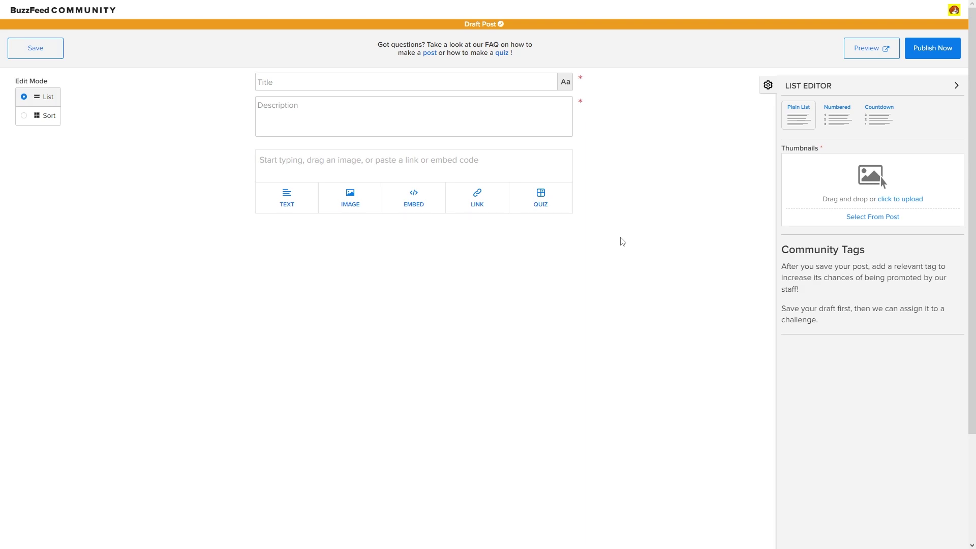
Step: Enter the title 'Which Minecraft Dirt Block Are You?' and a description inviting readers to find their dirt block
{"action": "left_click", "coordinate": [306, 83]}
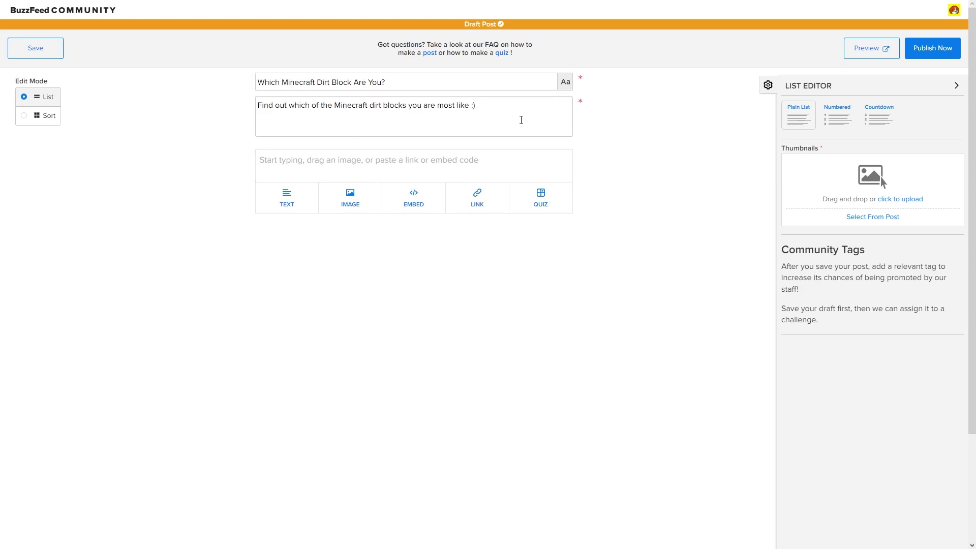
{"action": "left_click", "coordinate": [521, 120]}
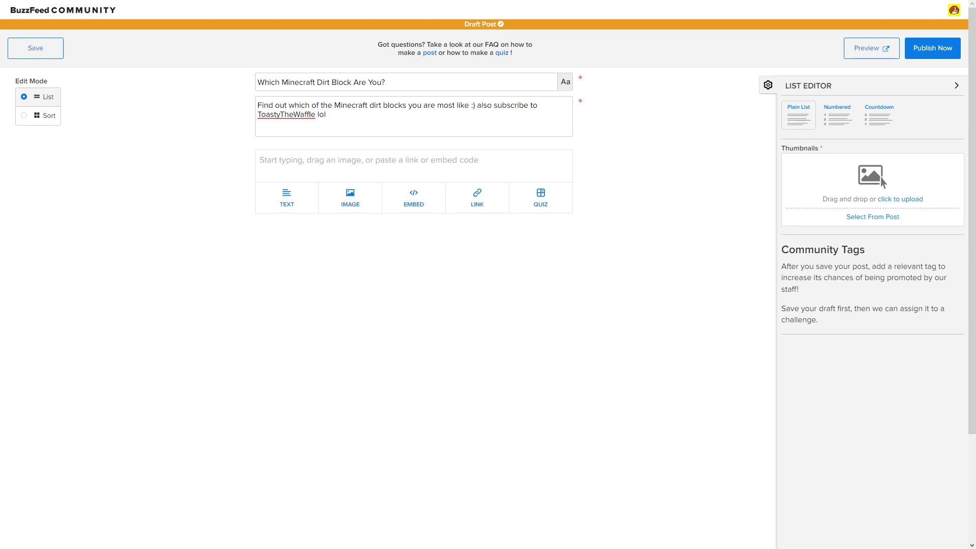
{"action": "left_click", "coordinate": [543, 198]}
Step: Insert a personality quiz, finish the Grass block and Dirt result descriptions, and title Result 3 'Farmland'
{"action": "left_click", "coordinate": [549, 227]}
{"action": "left_click", "coordinate": [478, 530]}
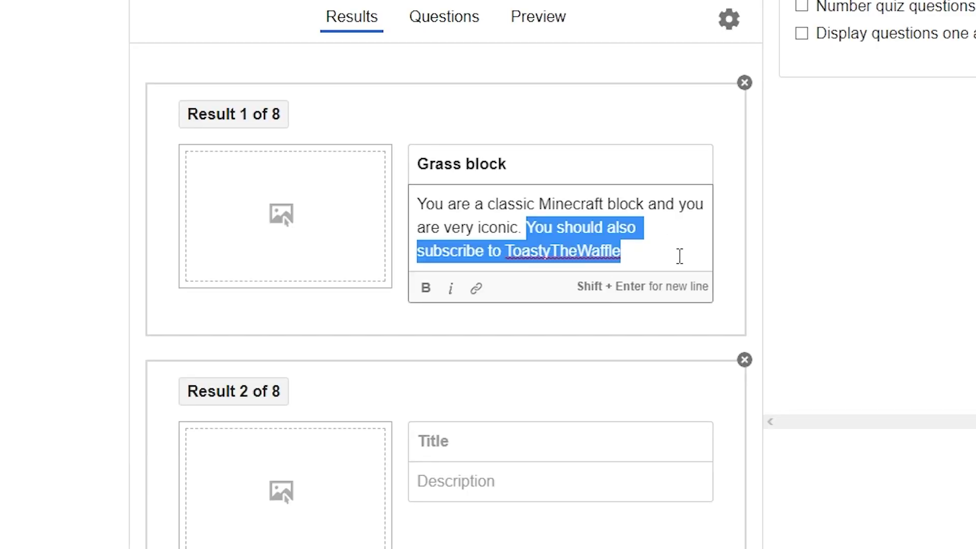
{"action": "left_click", "coordinate": [576, 181]}
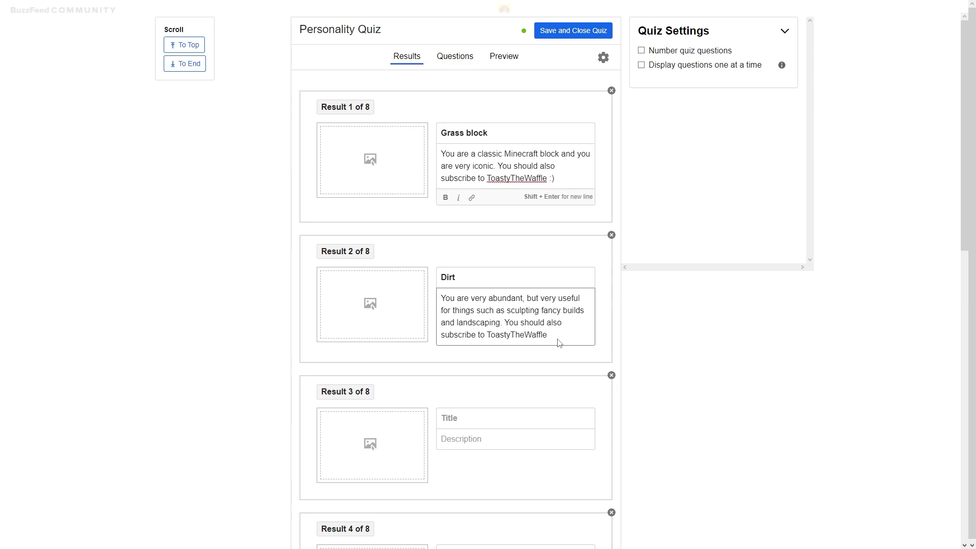
{"action": "left_click", "coordinate": [558, 333]}
{"action": "type", "text": ":)"}
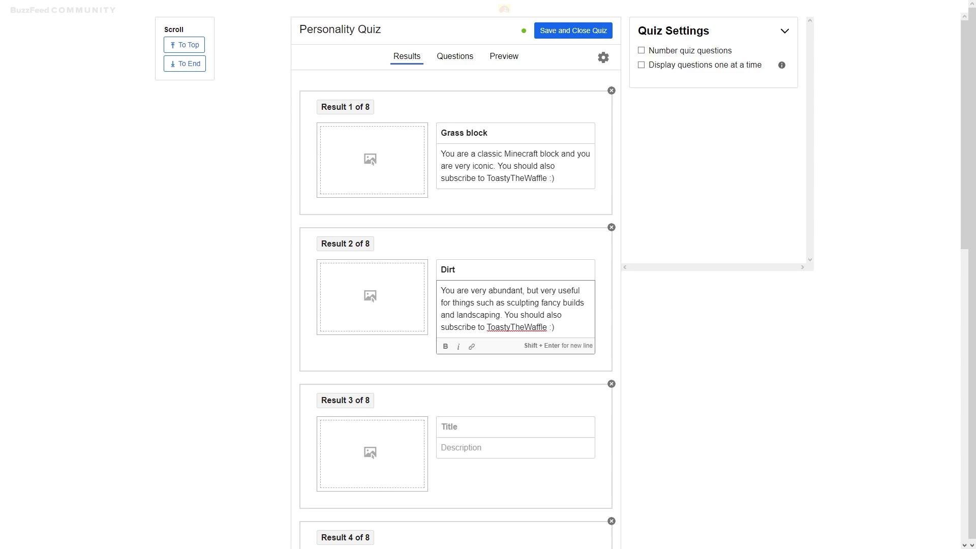
{"action": "left_click", "coordinate": [487, 428]}
{"action": "type", "text": "Farmland"}
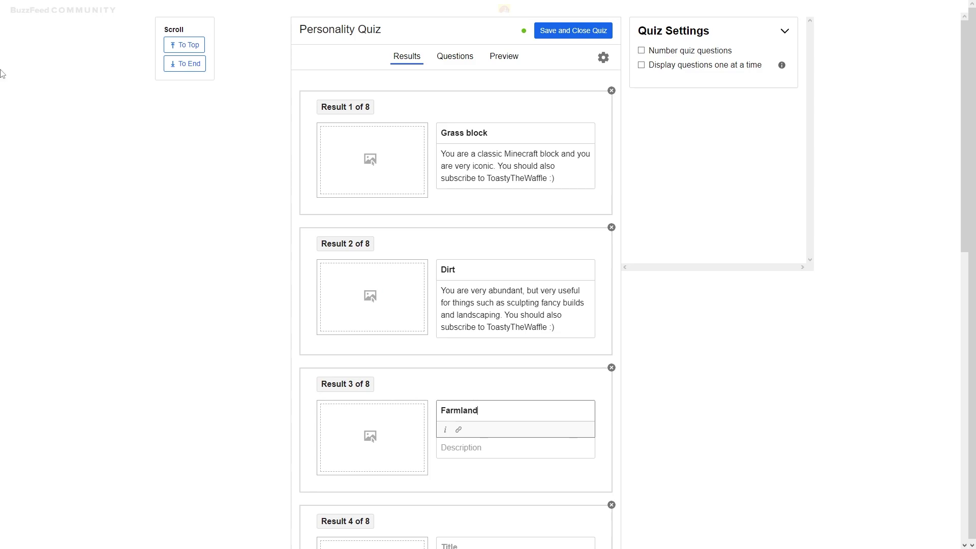
Step: Paste the subscribe line and a ':)' smiley into the Farmland result description
{"action": "left_click", "coordinate": [489, 438]}
{"action": "type", "text": "You should subscribe to ToastyTheWaffle"}
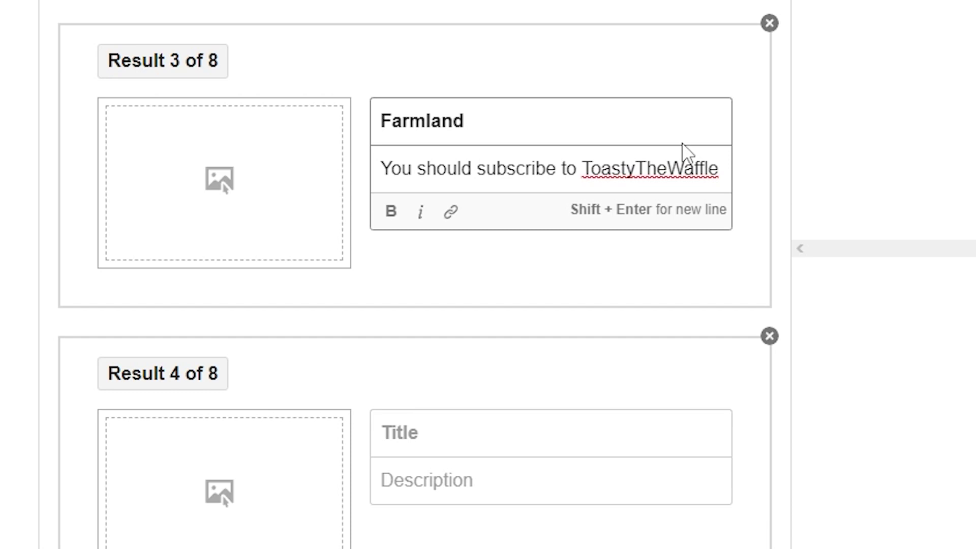
{"action": "key", "text": "shift+Return"}
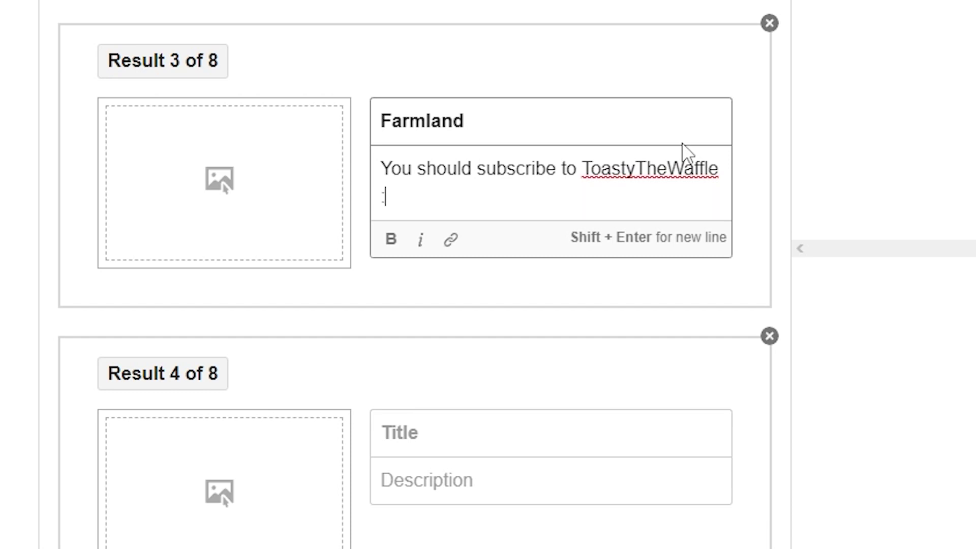
{"action": "type", "text": ":)"}
{"action": "left_click", "coordinate": [536, 438]}
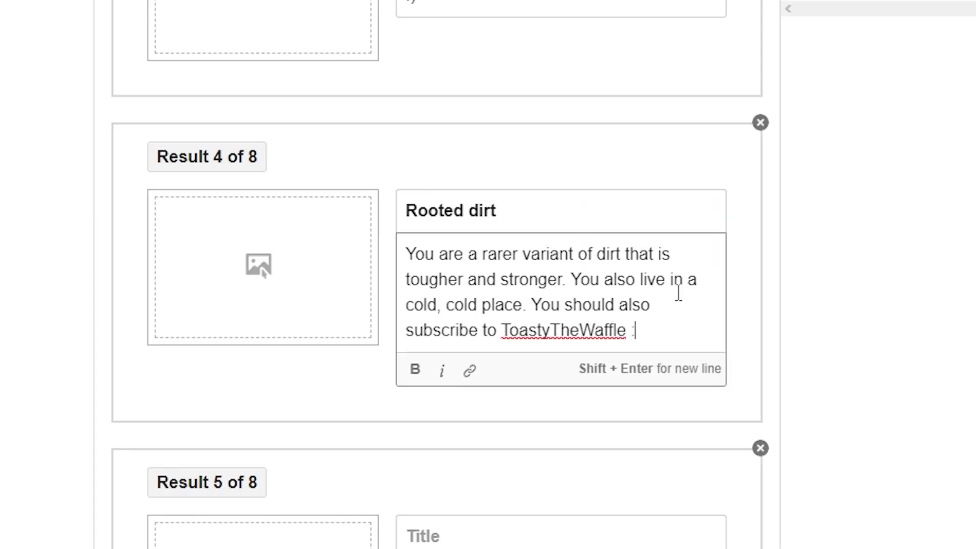
{"action": "type", "text": ")"}
{"action": "scroll", "coordinate": [777, 256], "scroll_direction": "down", "scroll_amount": 8}
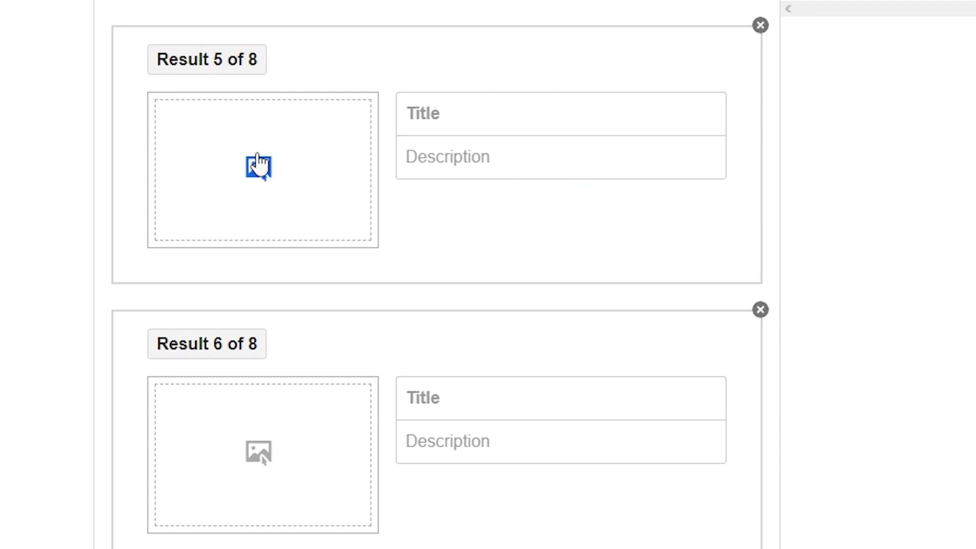
Step: Tidy stray spaces in the result descriptions and end the Coarse dirt text with ':)'
{"action": "left_click", "coordinate": [508, 101]}
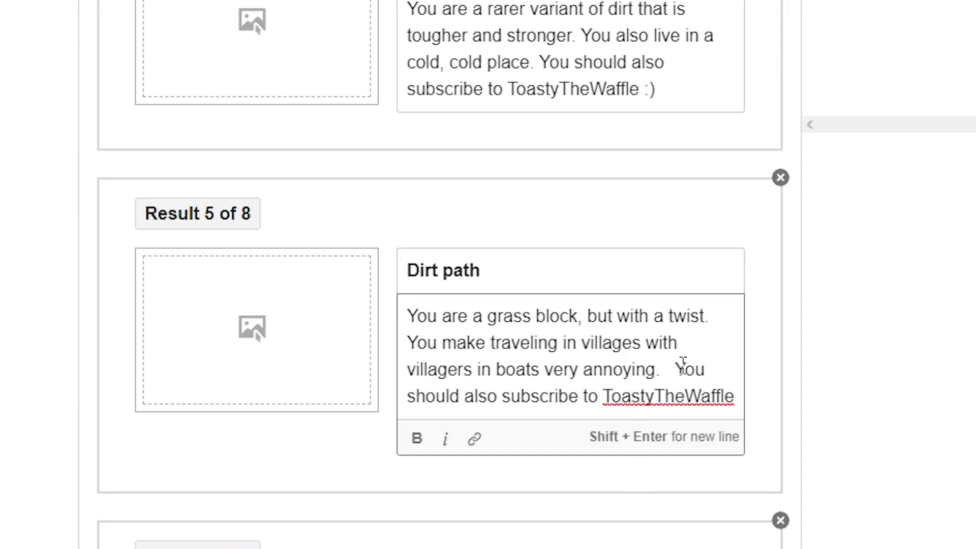
{"action": "double_click", "coordinate": [665, 367]}
{"action": "key", "text": "BackSpace"}
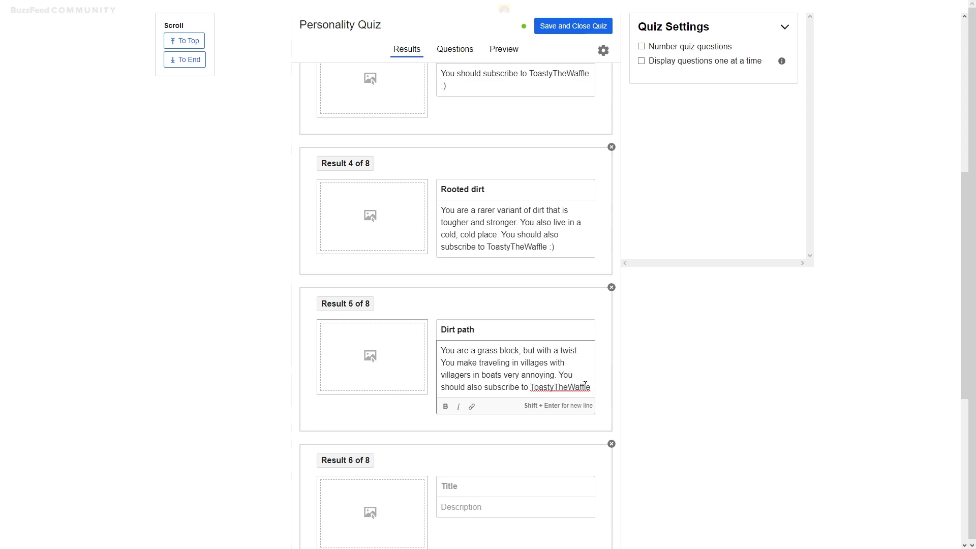
{"action": "type", "text": ":"}
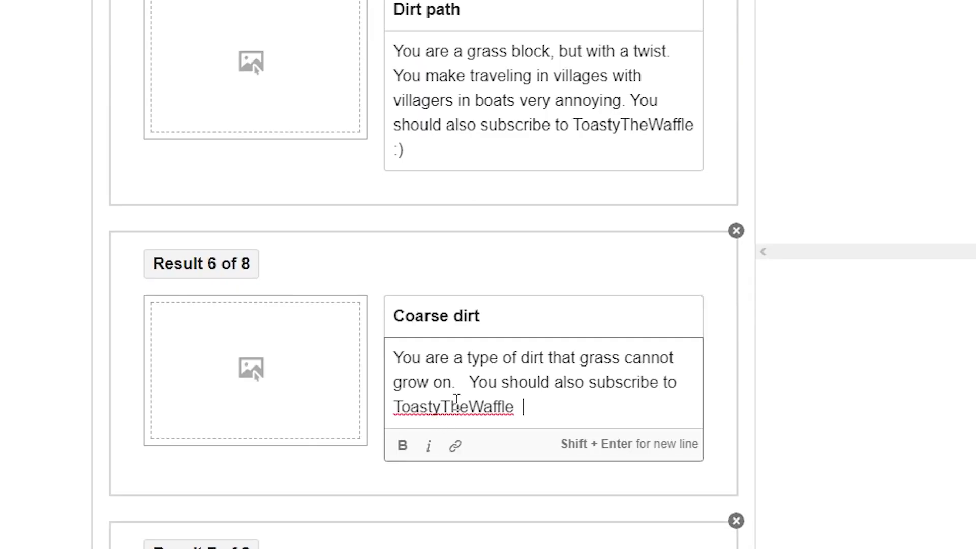
{"action": "double_click", "coordinate": [464, 389]}
{"action": "key", "text": "BackSpace"}
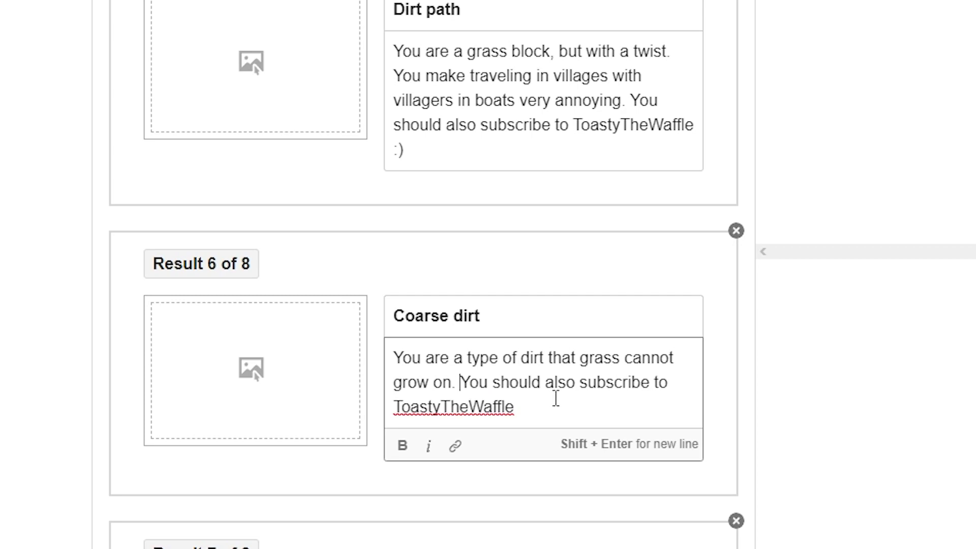
{"action": "left_click", "coordinate": [558, 402]}
{"action": "type", "text": ":)"}
{"action": "key", "text": "Return"}
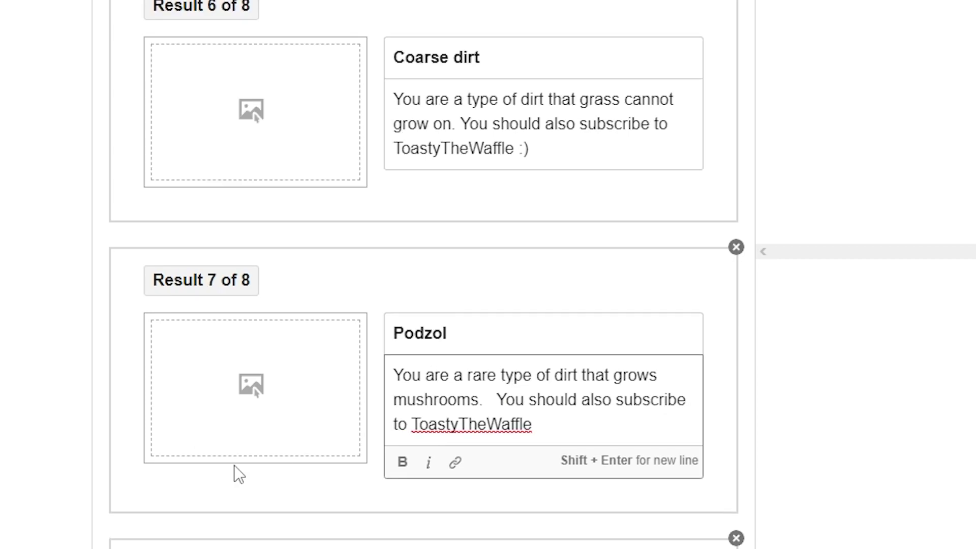
Step: Remove extra spaces after 'mushrooms.' in Podzol and finish the Mycelium description
{"action": "double_click", "coordinate": [491, 400]}
{"action": "key", "text": "BackSpace"}
{"action": "key", "text": "BackSpace"}
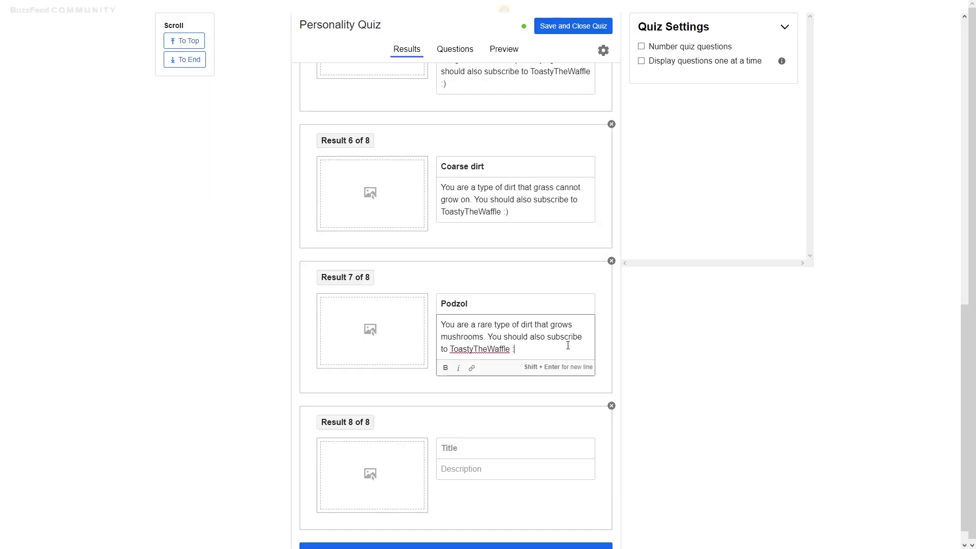
{"action": "type", "text": ")"}
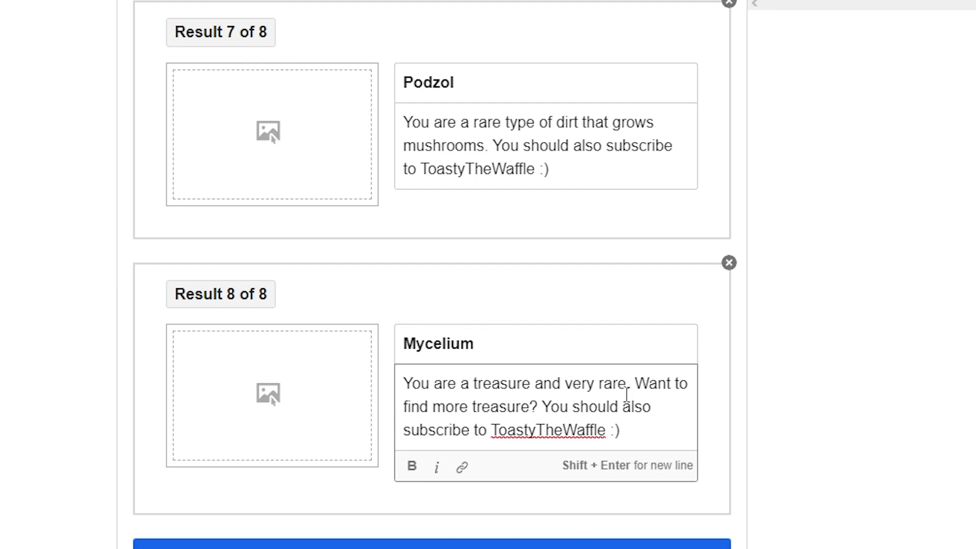
{"action": "left_click", "coordinate": [903, 421]}
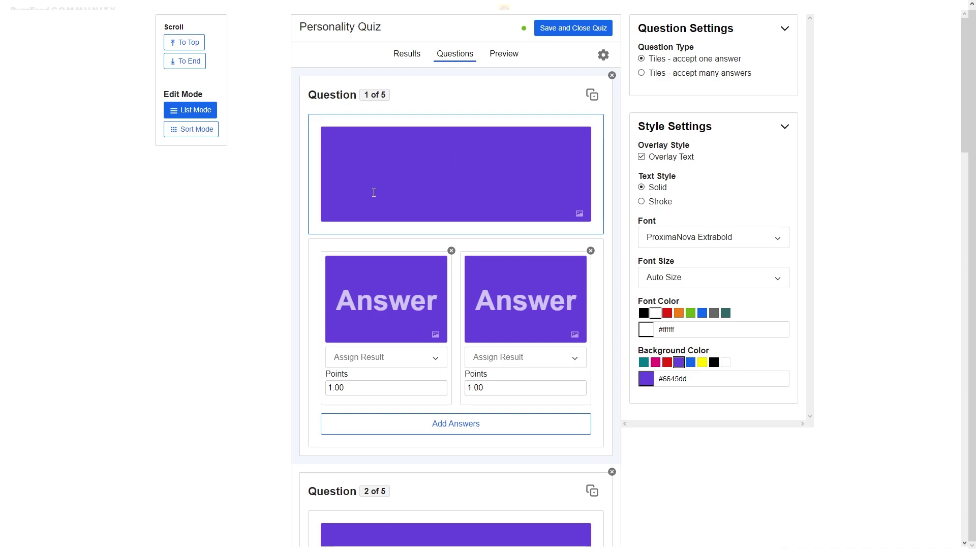
Step: Enter 'Favorite color?' with answers Grey, Light brown, Beige and 'Dark, dark brown'
{"action": "type", "text": "Favorite color?"}
{"action": "type", "text": "Gr"}
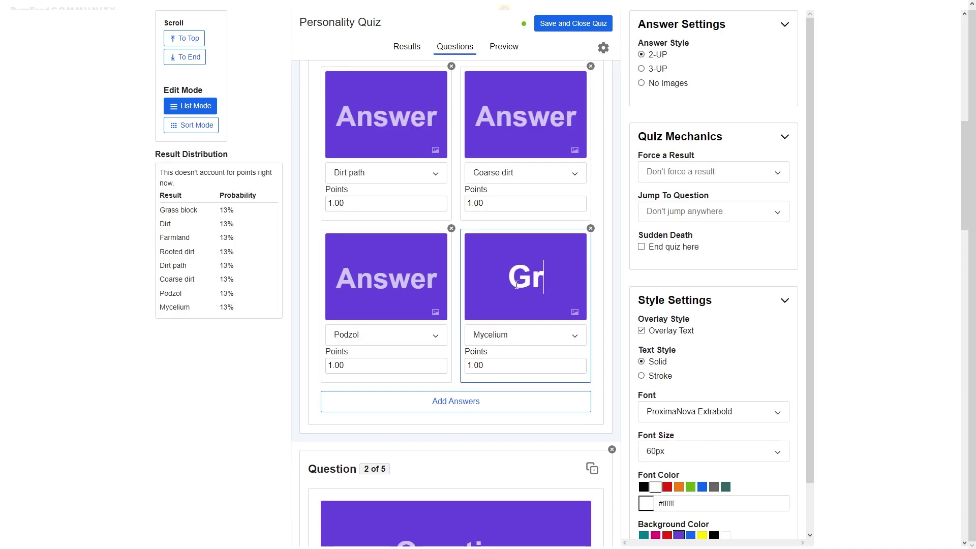
{"action": "type", "text": "ey"}
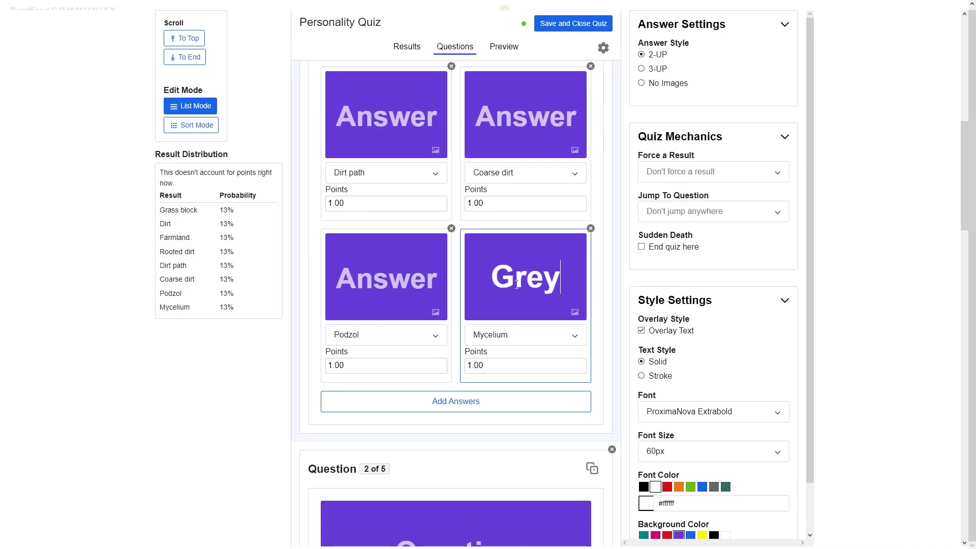
{"action": "left_click", "coordinate": [408, 287]}
{"action": "type", "text": "Light b"}
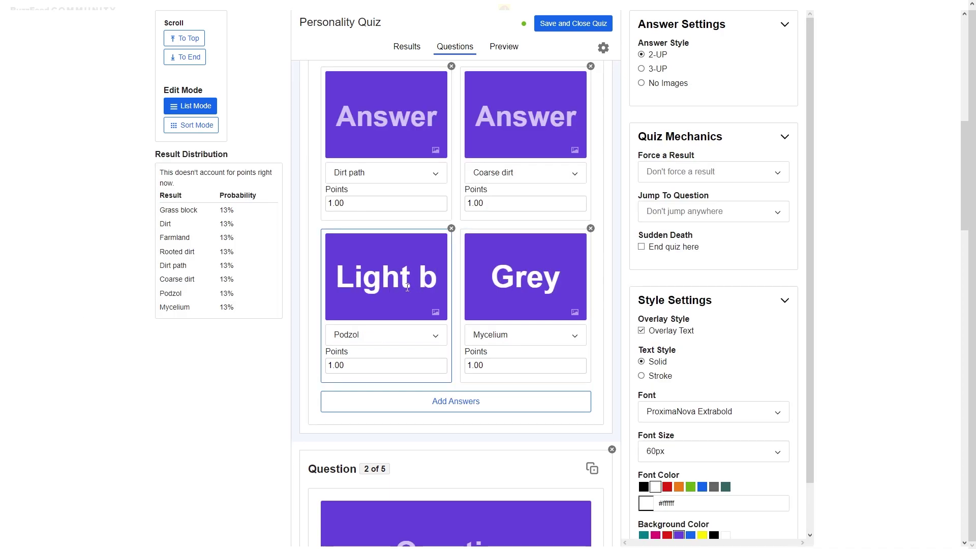
{"action": "type", "text": "rown"}
{"action": "left_click", "coordinate": [386, 116]}
{"action": "type", "text": "Beige"}
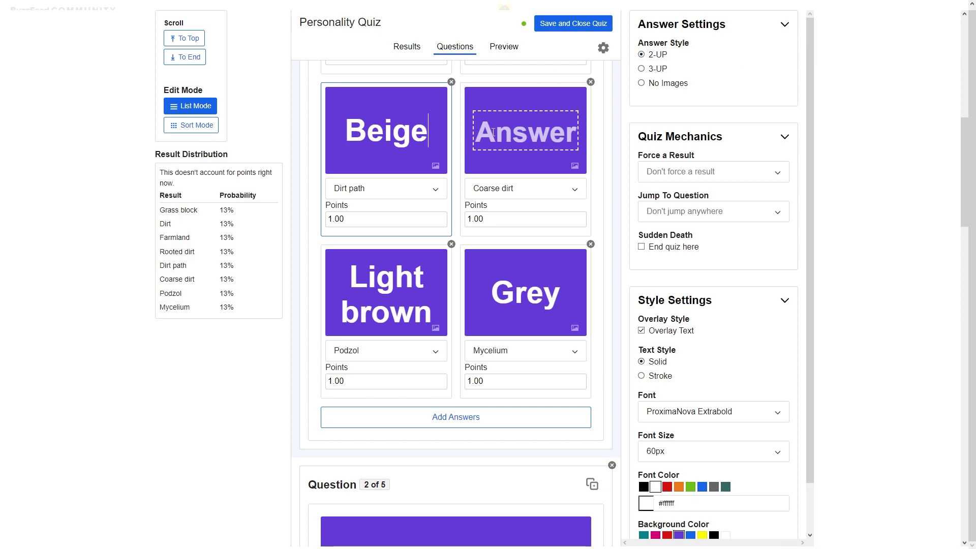
{"action": "left_click", "coordinate": [493, 130]}
{"action": "type", "text": "Dark, da"}
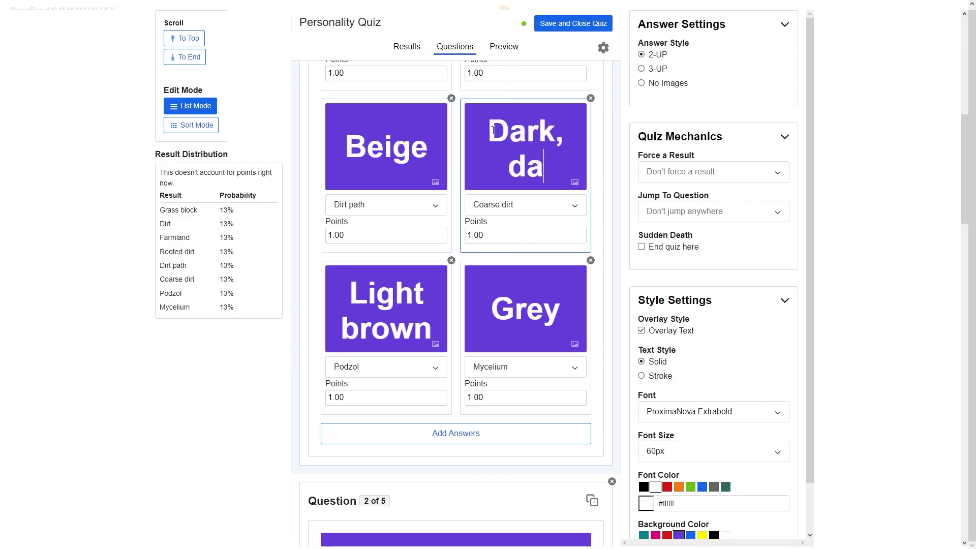
{"action": "type", "text": "rk brown"}
Step: Fill the remaining colour answers: Coffee-colored brown, Waves of brown, Green and Normal
{"action": "scroll", "coordinate": [524, 203], "scroll_direction": "up", "scroll_amount": 5}
{"action": "left_click", "coordinate": [548, 245]}
{"action": "type", "text": "Coffee-colored brown"}
{"action": "left_click", "coordinate": [405, 254]}
{"action": "type", "text": "w"}
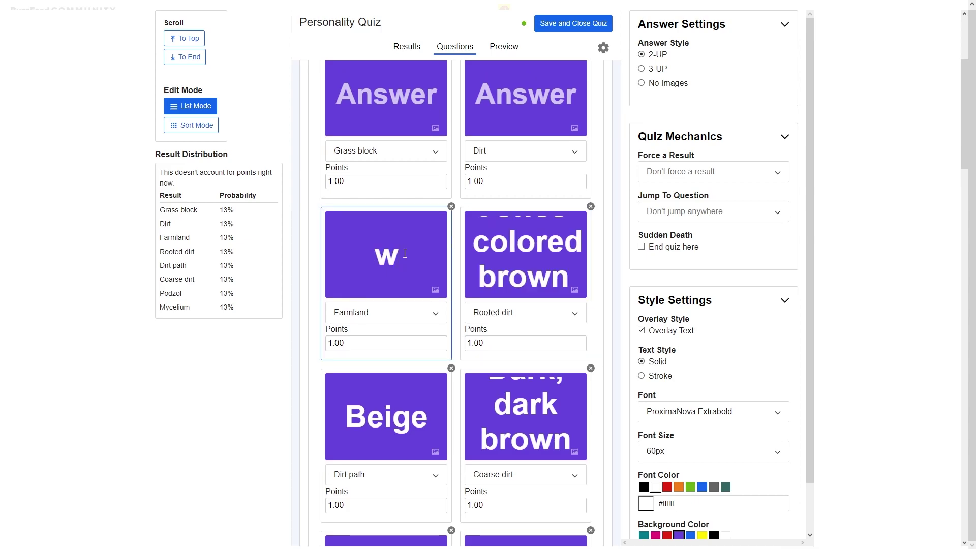
{"action": "key", "text": "BackSpace"}
{"action": "type", "text": "Waves of brown"}
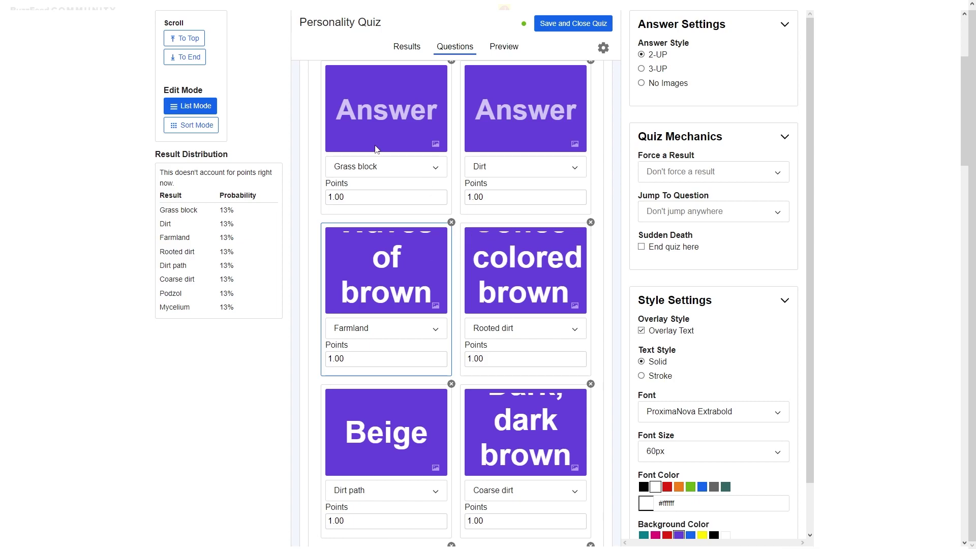
{"action": "scroll", "coordinate": [366, 225], "scroll_direction": "up", "scroll_amount": 2}
{"action": "left_click", "coordinate": [367, 225]}
{"action": "type", "text": "Green"}
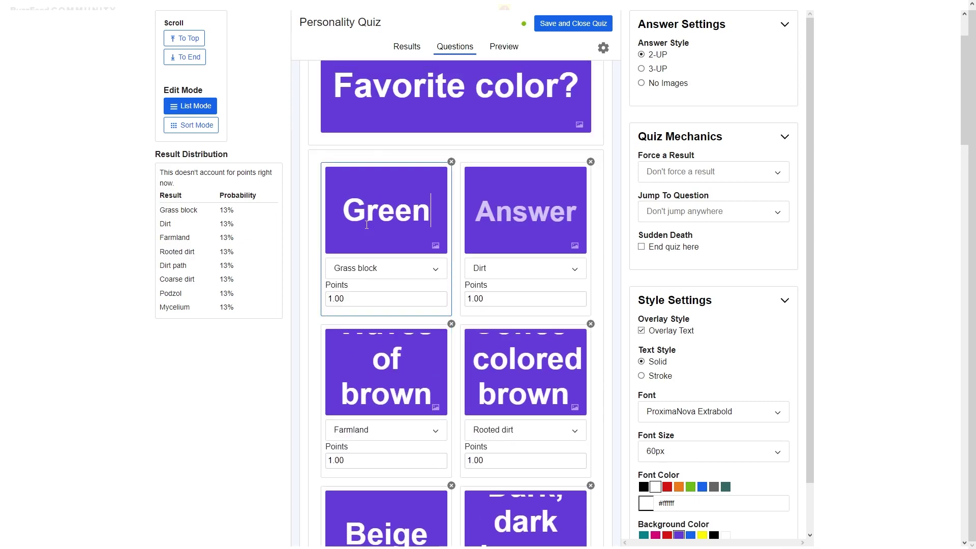
{"action": "left_click", "coordinate": [560, 207]}
{"action": "type", "text": "Normal"}
Step: Assign Dirt path, Coarse dirt, Podzol and Mycelium to the unassigned answer tiles
{"action": "scroll", "coordinate": [466, 239], "scroll_direction": "down", "scroll_amount": 6}
{"action": "left_click", "coordinate": [413, 266]}
{"action": "left_click", "coordinate": [412, 268]}
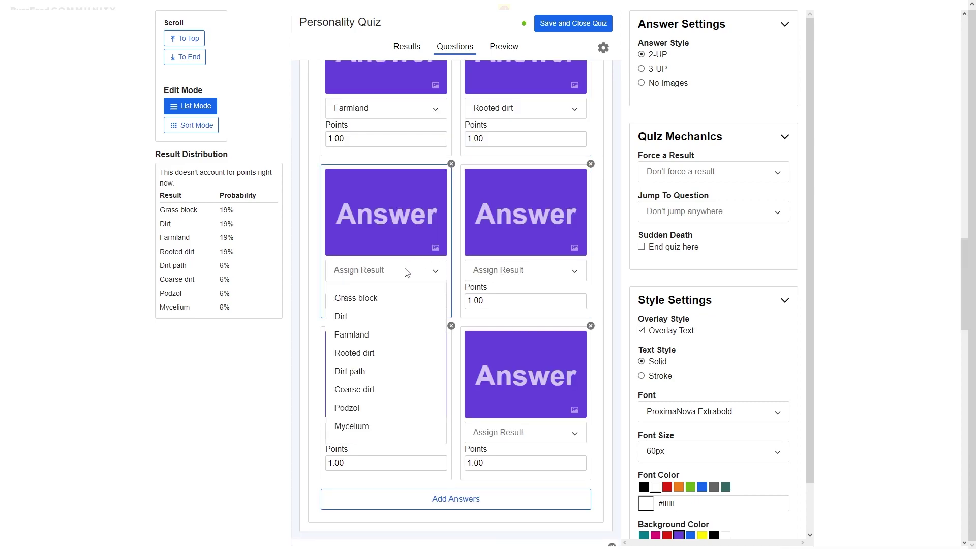
{"action": "left_click", "coordinate": [358, 374]}
{"action": "left_click", "coordinate": [518, 270]}
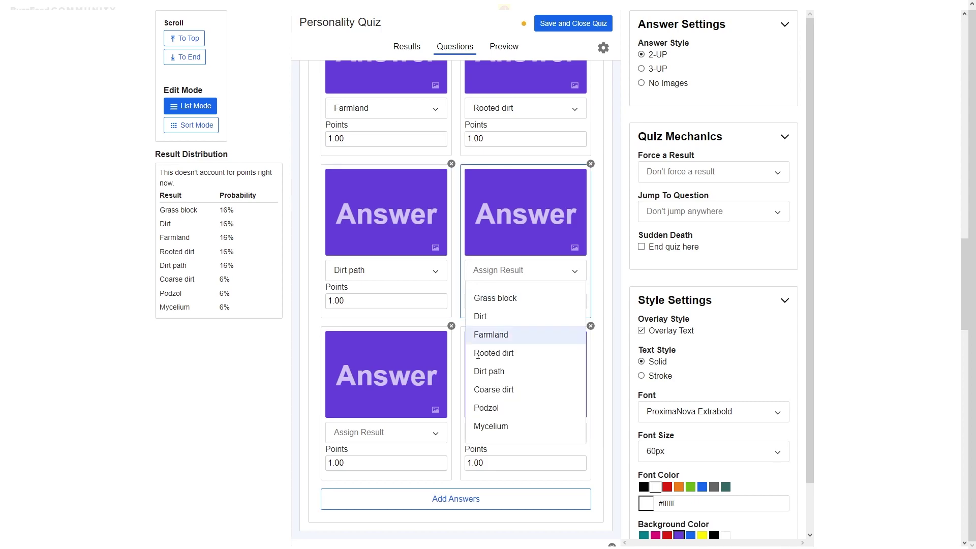
{"action": "left_click", "coordinate": [484, 390]}
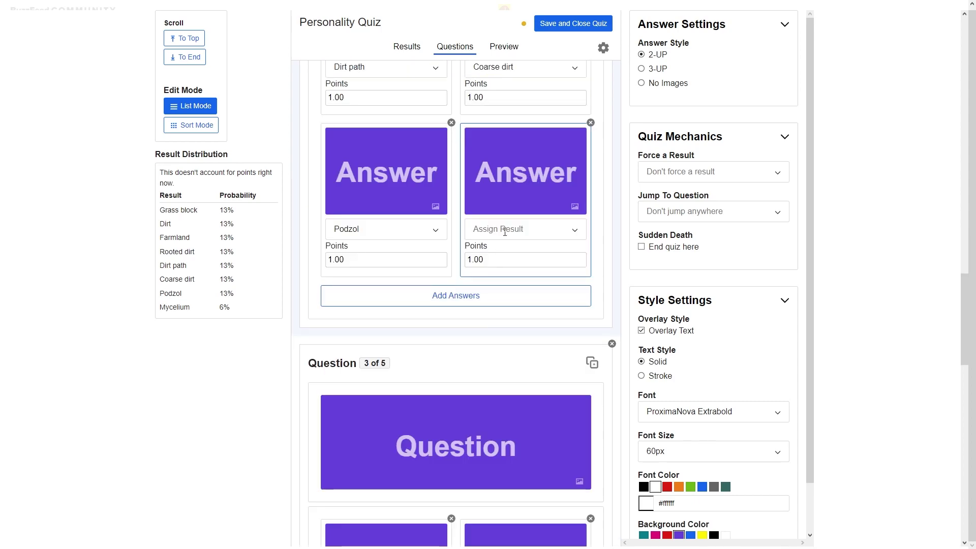
{"action": "left_click", "coordinate": [506, 229]}
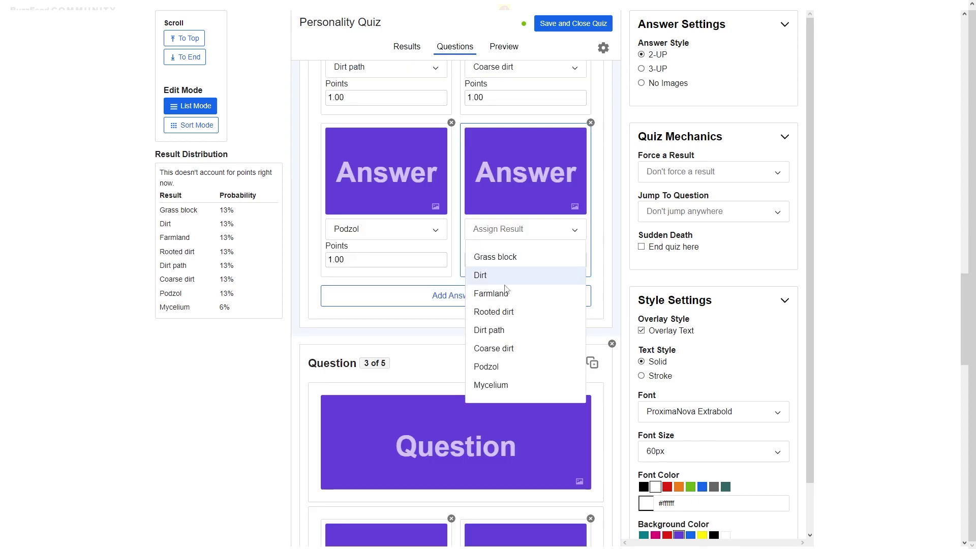
{"action": "left_click", "coordinate": [494, 385]}
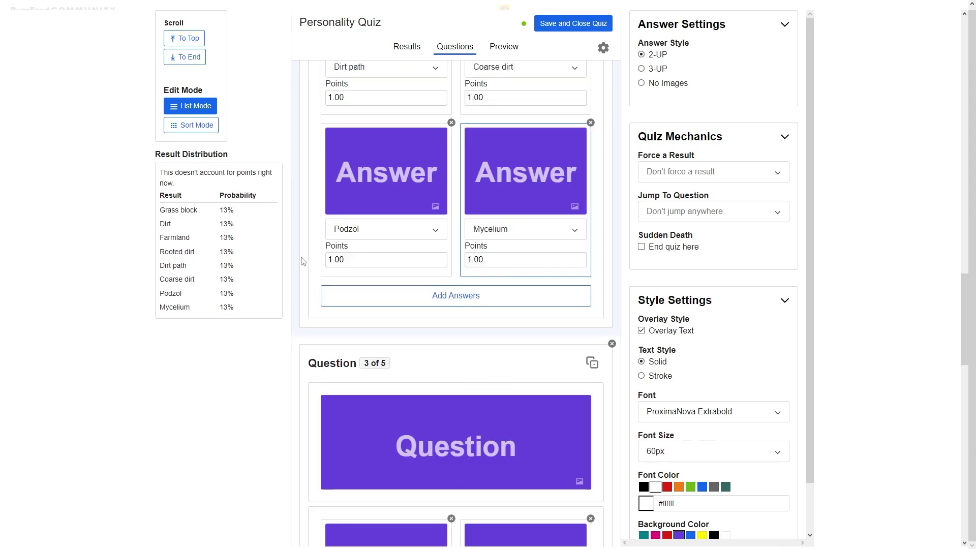
{"action": "scroll", "coordinate": [359, 294], "scroll_direction": "up", "scroll_amount": 15}
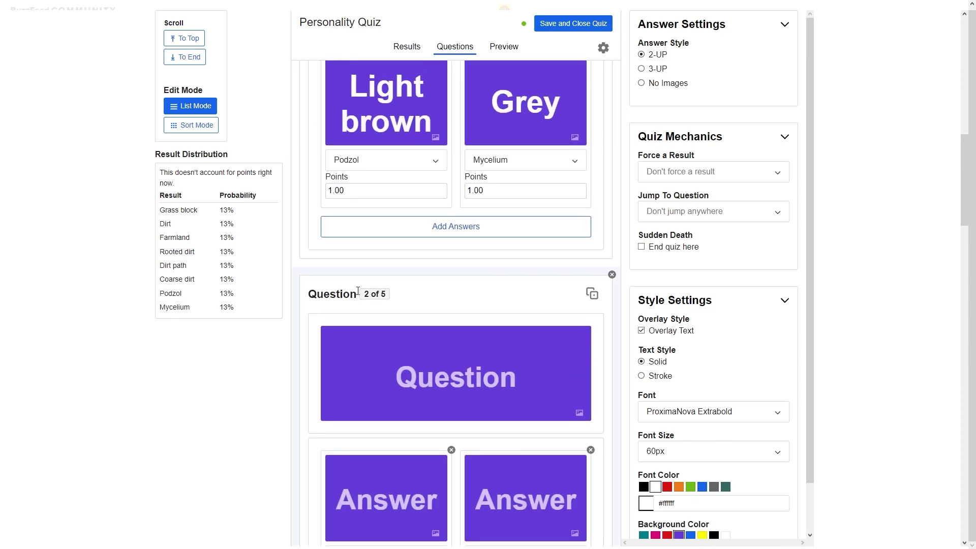
{"action": "scroll", "coordinate": [359, 291], "scroll_direction": "down", "scroll_amount": 3}
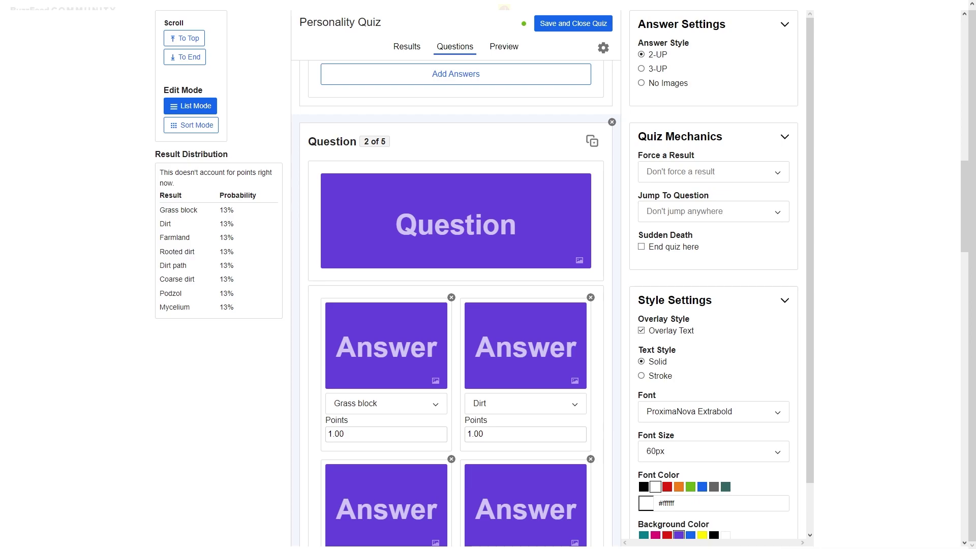
Step: Set Question 2 to 'Favorite mob?' with Enderman and Enderman-carrying-dirt answers
{"action": "left_click", "coordinate": [521, 229]}
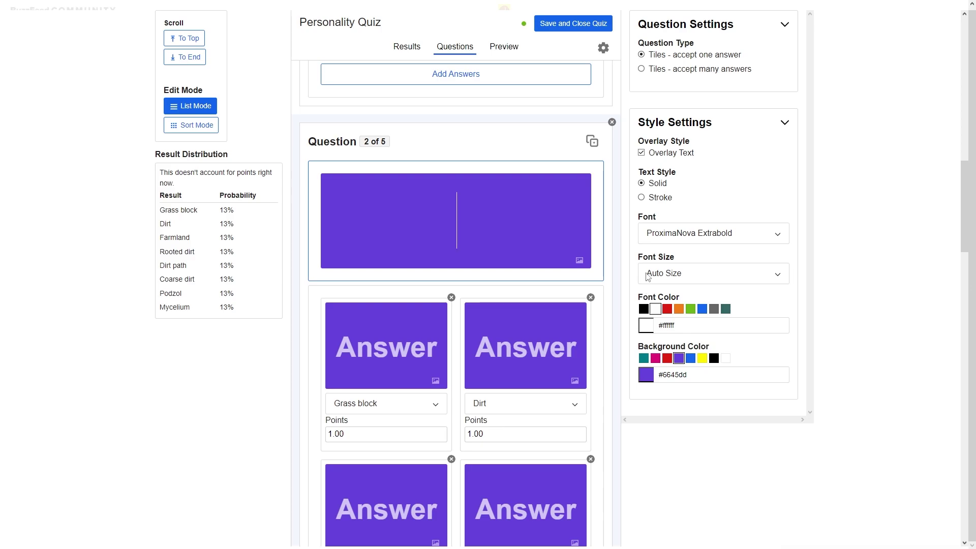
{"action": "type", "text": "Favorite mob?"}
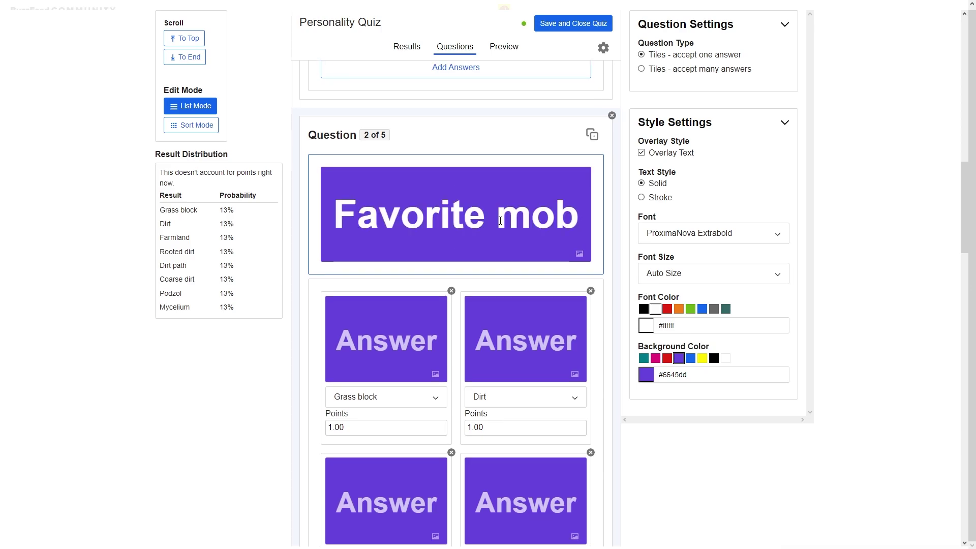
{"action": "scroll", "coordinate": [408, 223], "scroll_direction": "down", "scroll_amount": 3}
{"action": "left_click", "coordinate": [408, 222]}
{"action": "type", "text": "Ende"}
{"action": "type", "text": "rman"}
{"action": "scroll", "coordinate": [412, 209], "scroll_direction": "down", "scroll_amount": 1}
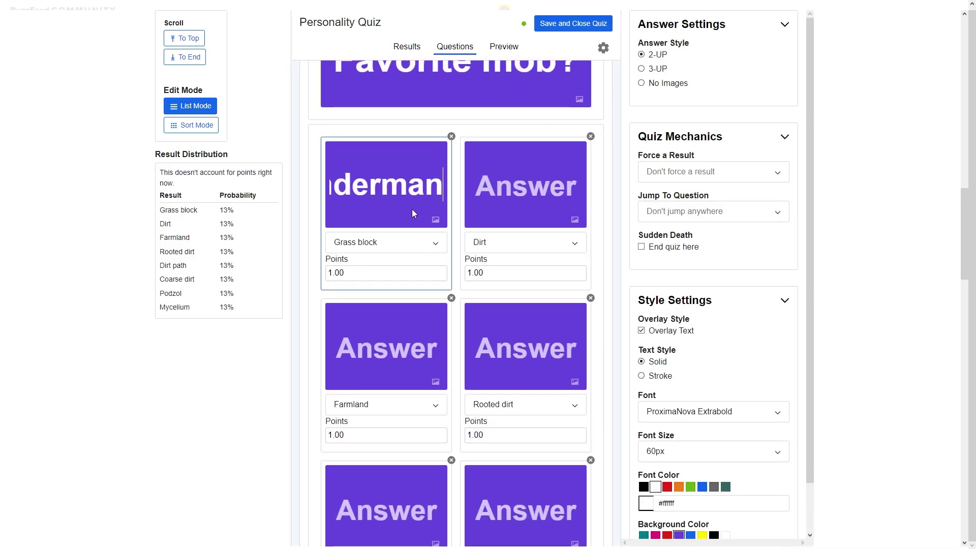
{"action": "scroll", "coordinate": [526, 194], "scroll_direction": "up", "scroll_amount": 1}
{"action": "left_click", "coordinate": [525, 194]}
{"action": "type", "text": "Enderman carrying"}
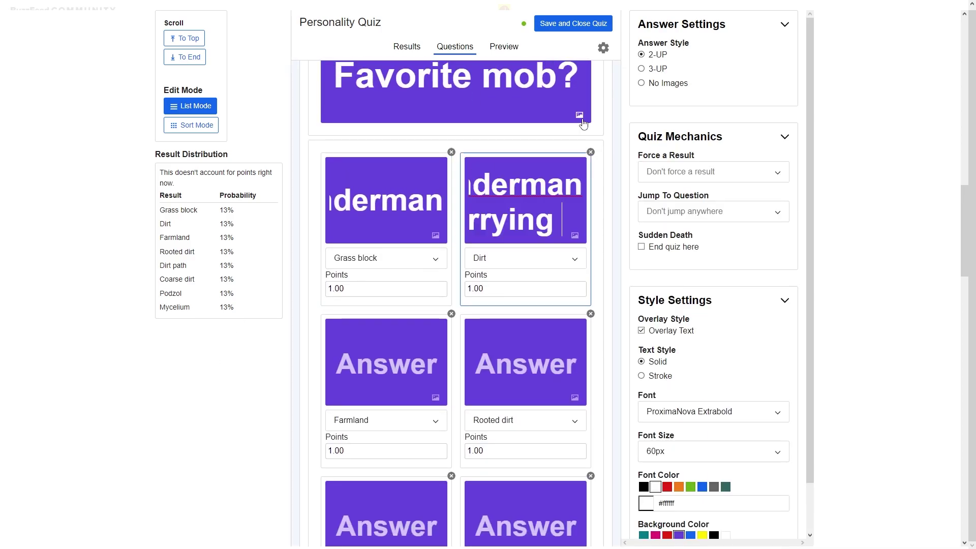
{"action": "type", "text": "dirt"}
Step: Write Allay plus carrying-rooted-dirt, carrying-dirt and carrying-coarse-dirt answers on their tiles
{"action": "left_click", "coordinate": [387, 353]}
{"action": "type", "text": "Allay"}
{"action": "scroll", "coordinate": [526, 376], "scroll_direction": "up", "scroll_amount": 1}
{"action": "left_click", "coordinate": [525, 376]}
{"action": "type", "text": "Enderman carrying"}
{"action": "type", "text": "rooted dirt"}
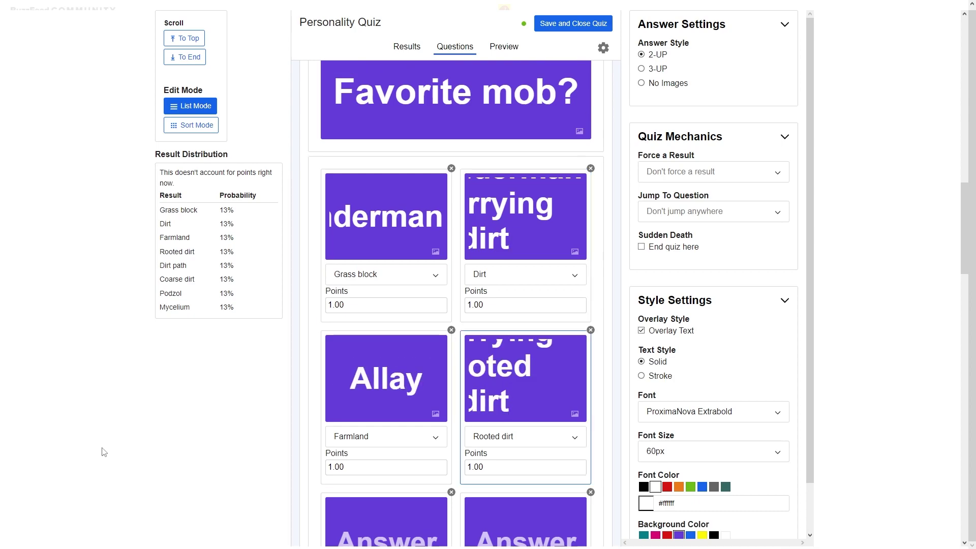
{"action": "scroll", "coordinate": [387, 386], "scroll_direction": "down", "scroll_amount": 3}
{"action": "left_click", "coordinate": [395, 383]}
{"action": "type", "text": "Allay carrying"}
{"action": "type", "text": "dirt"}
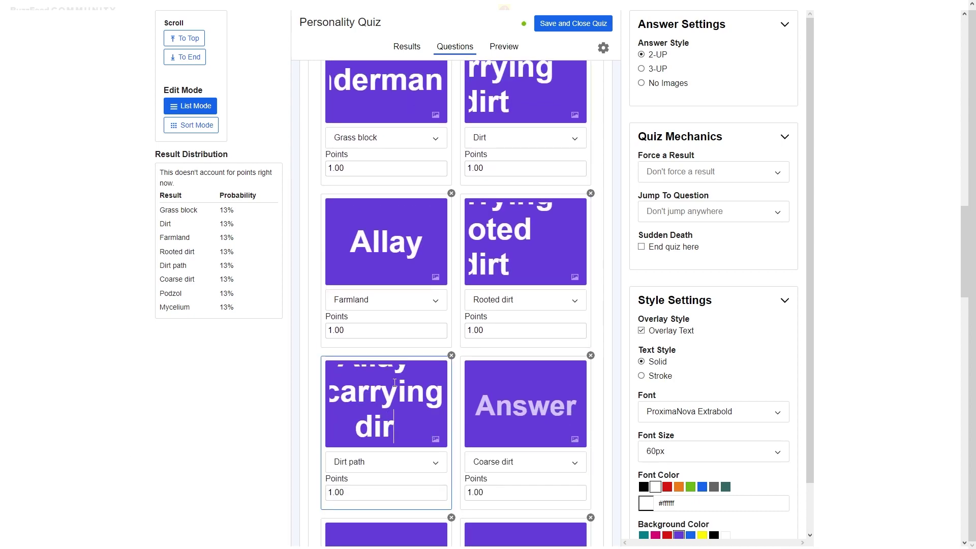
{"action": "scroll", "coordinate": [504, 400], "scroll_direction": "down", "scroll_amount": 1}
{"action": "left_click", "coordinate": [504, 400]}
{"action": "type", "text": "Allay carrying"}
{"action": "type", "text": "coarse dirt"}
Step: Label the Podzol tile 'Enderman carrying podzol' and the Mycelium tile 'Mooshroom'
{"action": "scroll", "coordinate": [504, 400], "scroll_direction": "down", "scroll_amount": 4}
{"action": "left_click", "coordinate": [395, 333]}
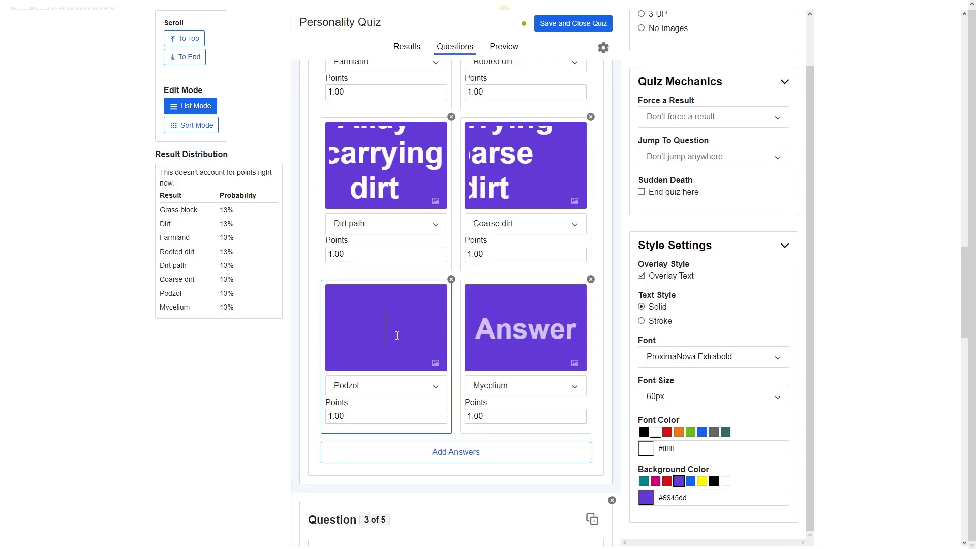
{"action": "type", "text": "Ender"}
{"action": "type", "text": "man"}
{"action": "type", "text": " carrying"}
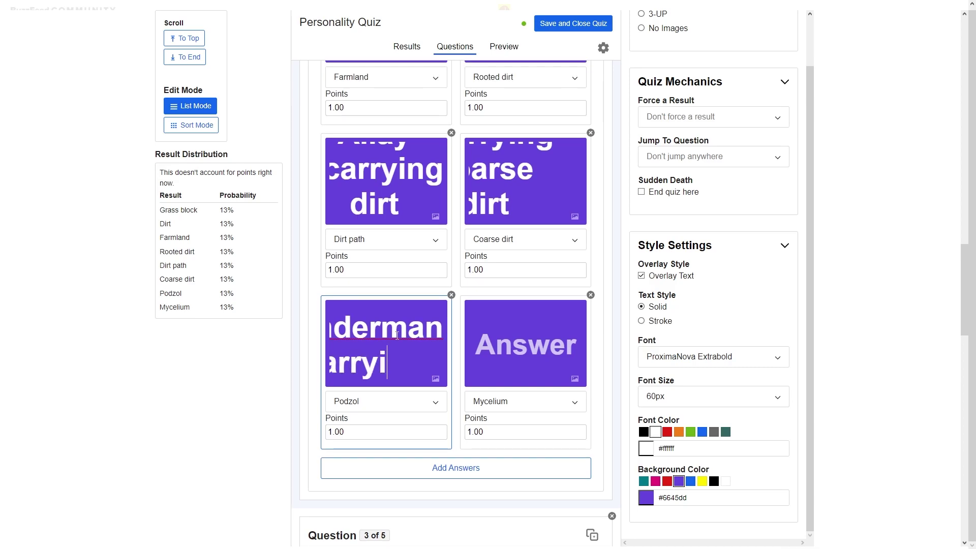
{"action": "type", "text": " podzol"}
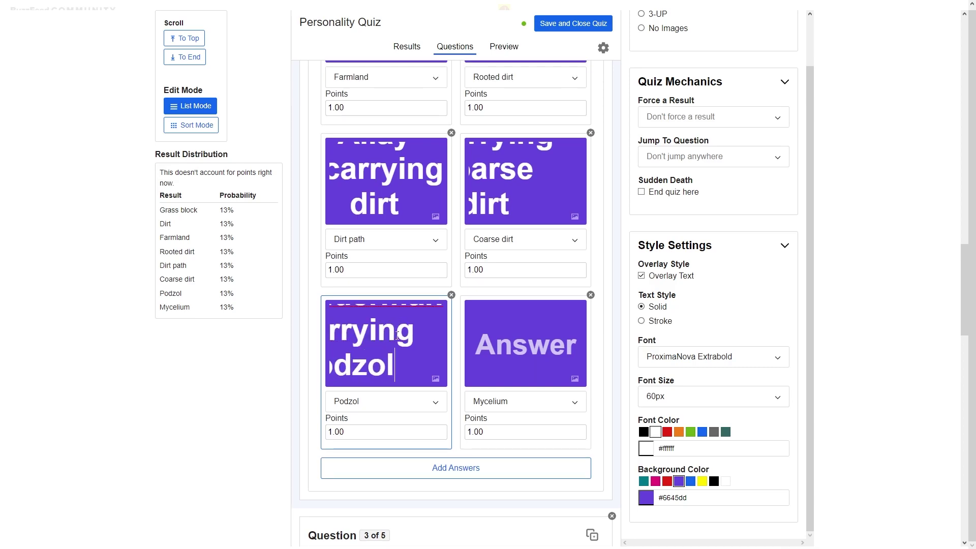
{"action": "left_click", "coordinate": [507, 327]}
{"action": "type", "text": "Enderman"}
{"action": "key", "text": "BackSpace"}
{"action": "key", "text": "BackSpace"}
{"action": "key", "text": "BackSpace"}
{"action": "key", "text": "BackSpace"}
{"action": "key", "text": "BackSpace"}
{"action": "key", "text": "BackSpace"}
{"action": "key", "text": "BackSpace"}
{"action": "key", "text": "BackSpace"}
{"action": "type", "text": "Mooshroom"}
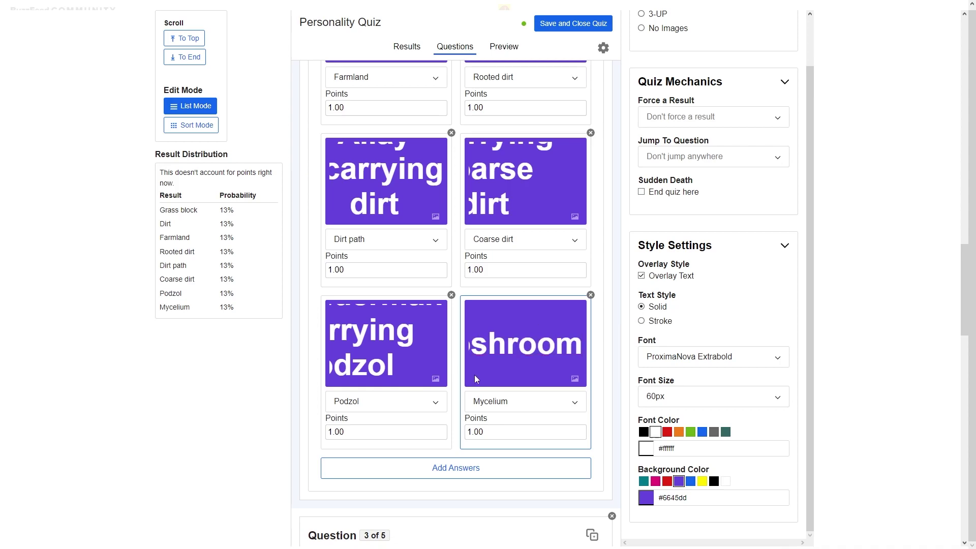
{"action": "key", "text": "ctrl+a"}
{"action": "left_click", "coordinate": [478, 348]}
Step: Complete Question 3's text as 'Thoughts on Minecraft 1.20?' and review its result-linked answers
{"action": "scroll", "coordinate": [422, 375], "scroll_direction": "down", "scroll_amount": 9}
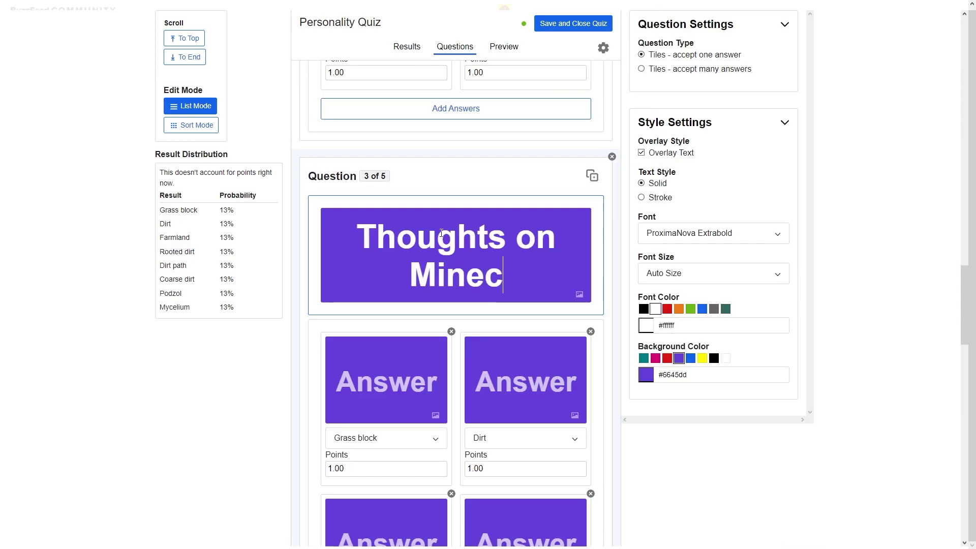
{"action": "type", "text": "raft"}
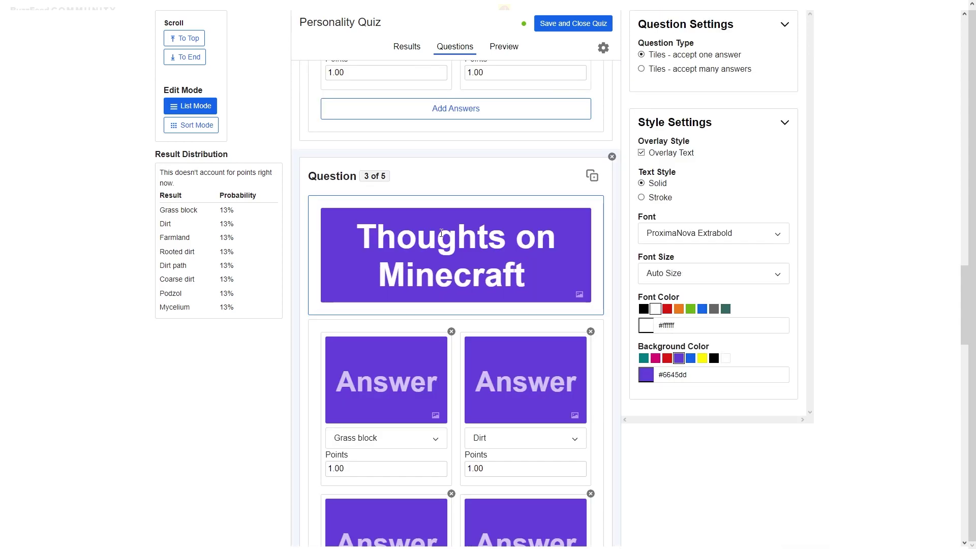
{"action": "type", "text": " 1.20?"}
{"action": "scroll", "coordinate": [349, 397], "scroll_direction": "down", "scroll_amount": 1}
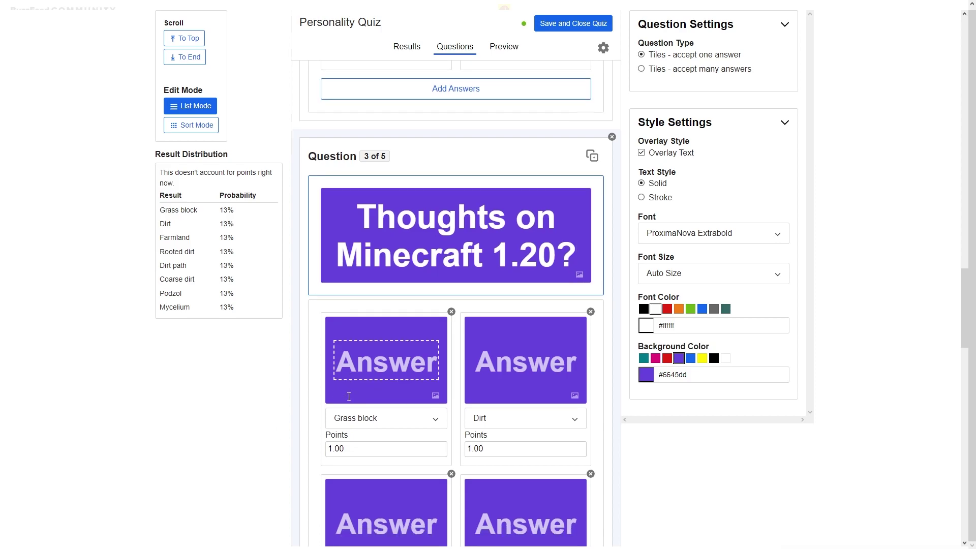
{"action": "scroll", "coordinate": [349, 397], "scroll_direction": "down", "scroll_amount": 3}
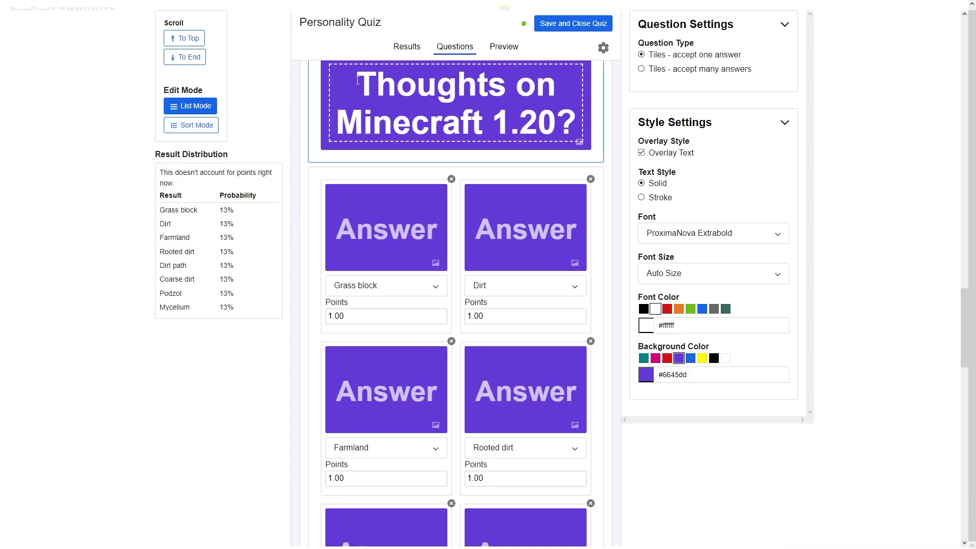
{"action": "scroll", "coordinate": [228, 265], "scroll_direction": "down", "scroll_amount": 5}
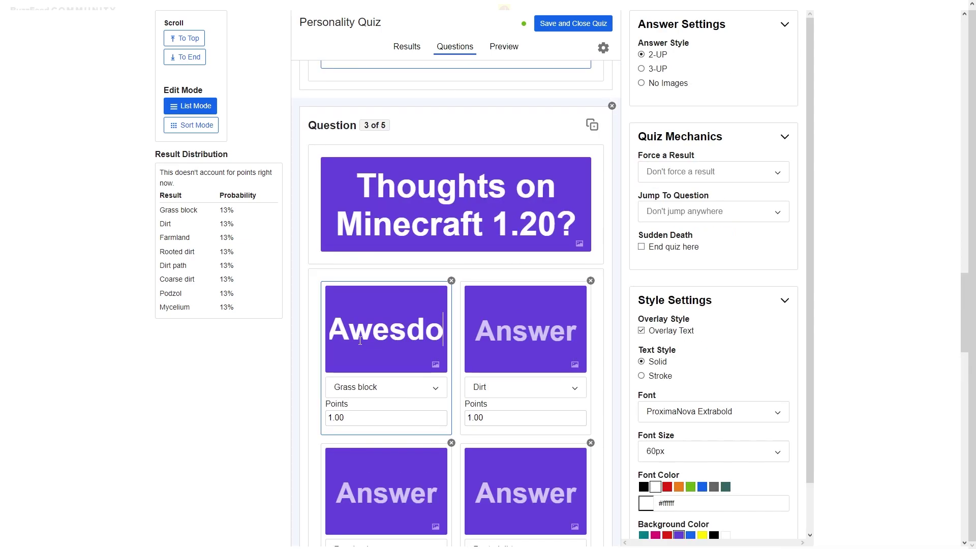
Step: Fix the first answer to end with 'ome!!!' and write 'Poggies' as the second answer
{"action": "key", "text": "BackSpace"}
{"action": "key", "text": "BackSpace"}
{"action": "type", "text": "ome!!!"}
{"action": "left_click", "coordinate": [521, 319]}
{"action": "type", "text": "Poggies"}
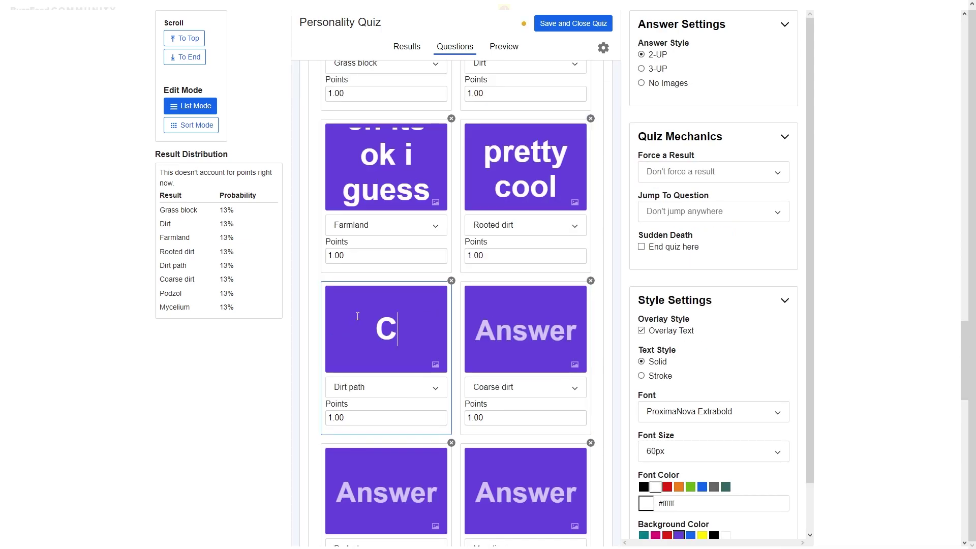
Step: Write 'CHERRY BLOSSOMS LOVELY' on the Dirt path answer, correcting typos
{"action": "type", "text": "HERRY BLOSSOMS"}
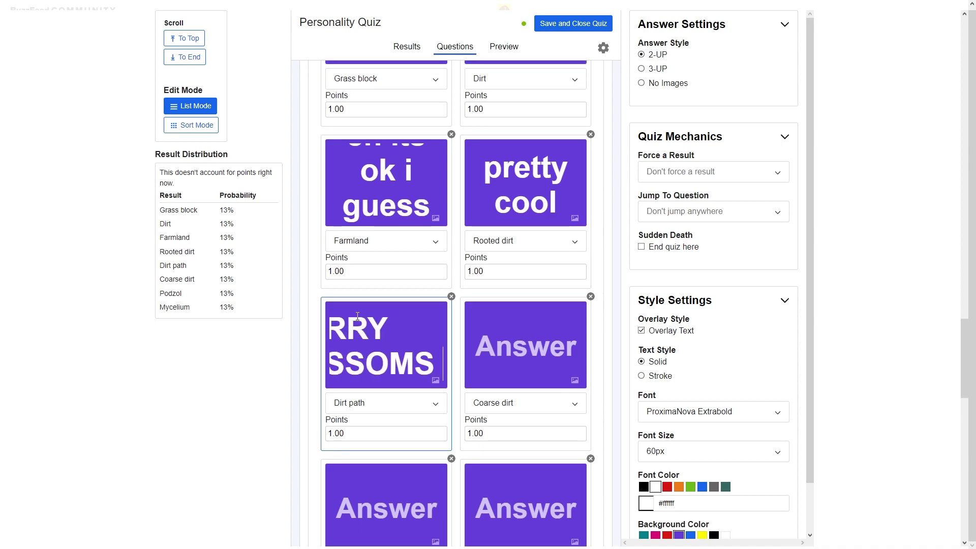
{"action": "type", "text": " LOVELY !!"}
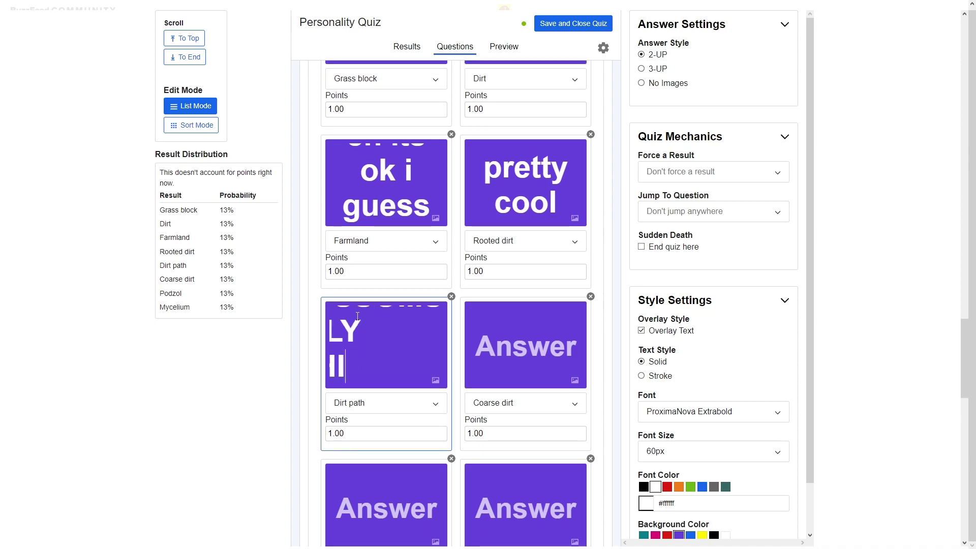
{"action": "key", "text": "BackSpace"}
{"action": "key", "text": "BackSpace"}
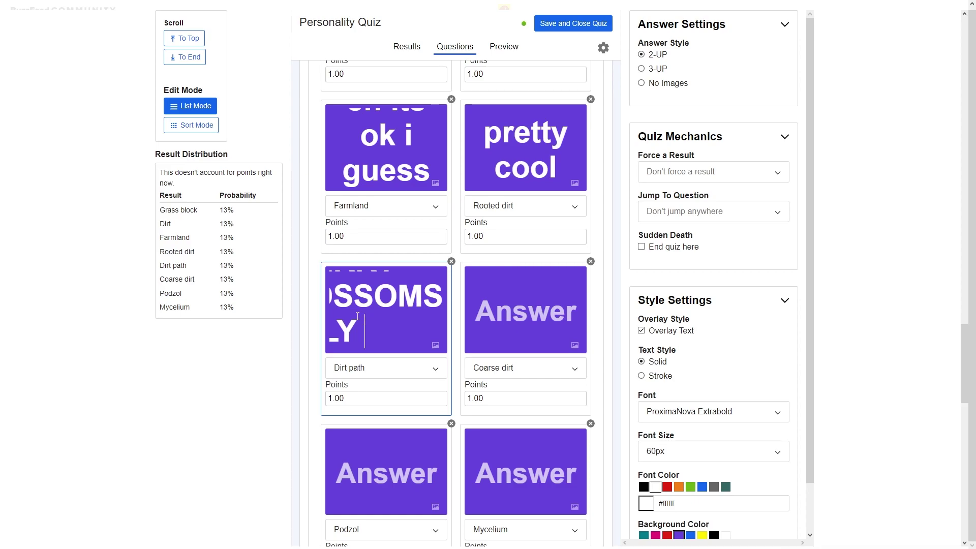
{"action": "scroll", "coordinate": [359, 317], "scroll_direction": "down", "scroll_amount": 1}
{"action": "type", "text": "LOV"}
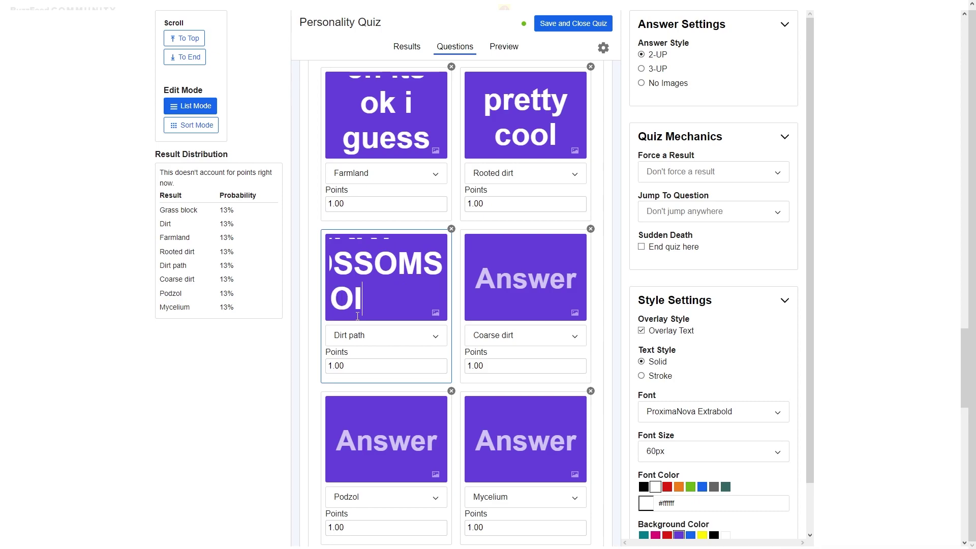
{"action": "key", "text": "BackSpace"}
{"action": "key", "text": "BackSpace"}
{"action": "type", "text": "O"}
{"action": "key", "text": "BackSpace"}
{"action": "type", "text": "O"}
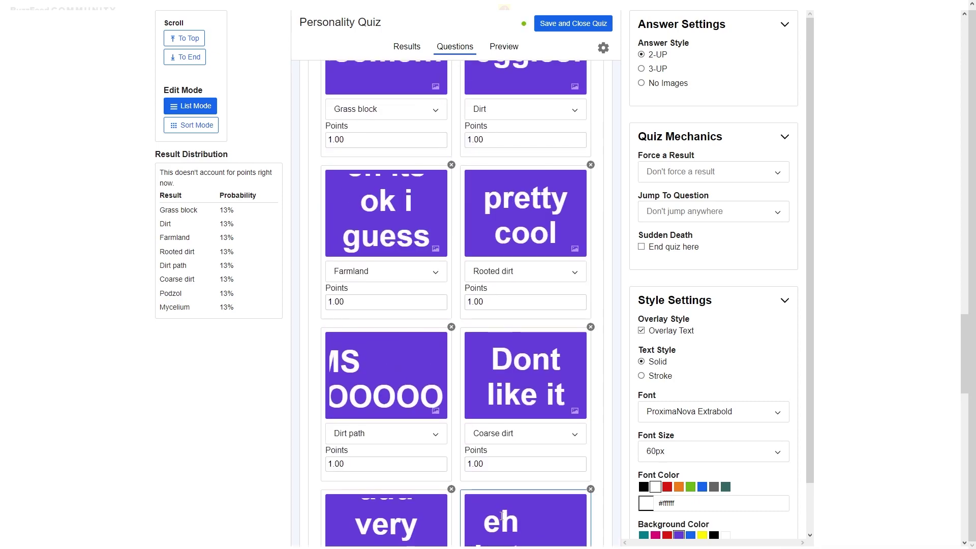
{"action": "scroll", "coordinate": [502, 516], "scroll_direction": "up", "scroll_amount": 3}
{"action": "scroll", "coordinate": [501, 517], "scroll_direction": "down", "scroll_amount": 15}
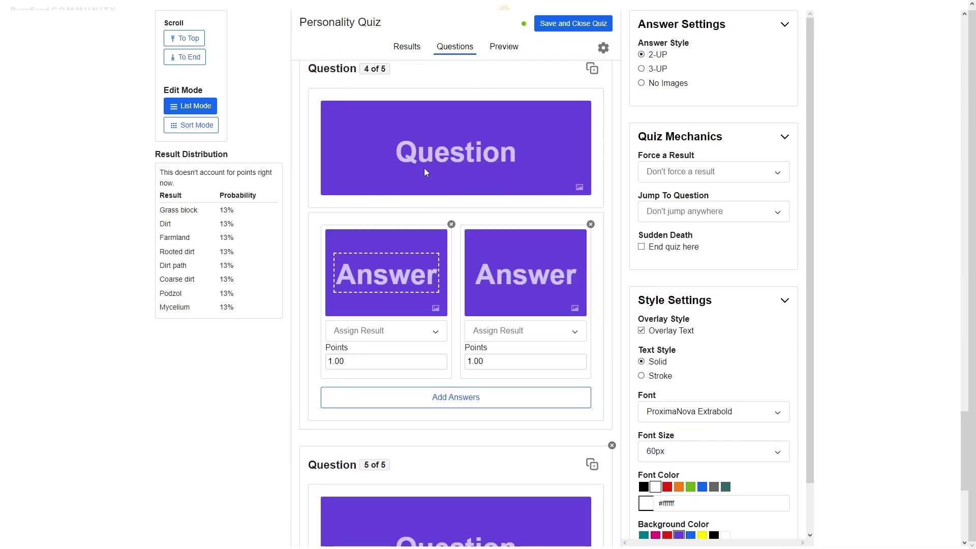
Step: Add two more rows of answer tiles to Question 4
{"action": "left_click", "coordinate": [427, 139]}
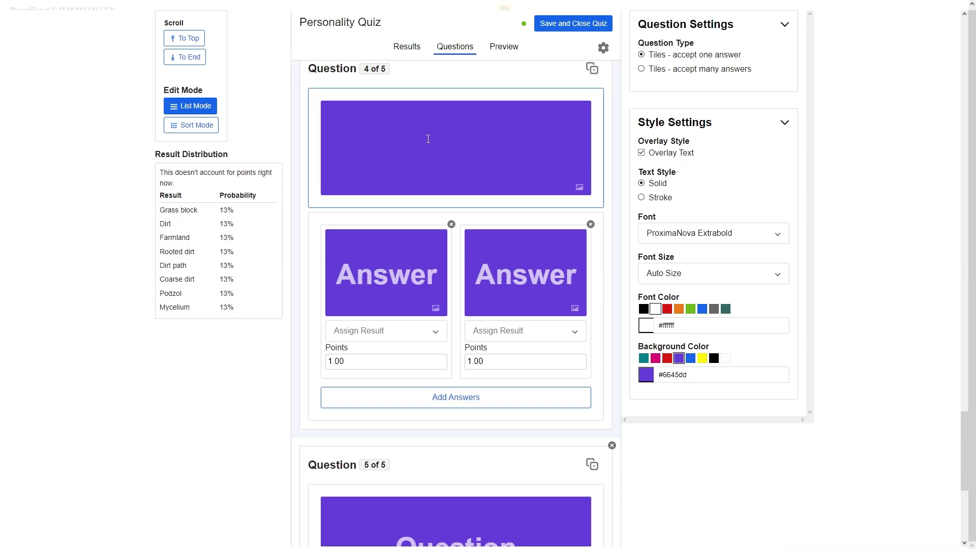
{"action": "left_click", "coordinate": [487, 397]}
{"action": "scroll", "coordinate": [487, 407], "scroll_direction": "down", "scroll_amount": 2}
{"action": "left_click", "coordinate": [471, 460]}
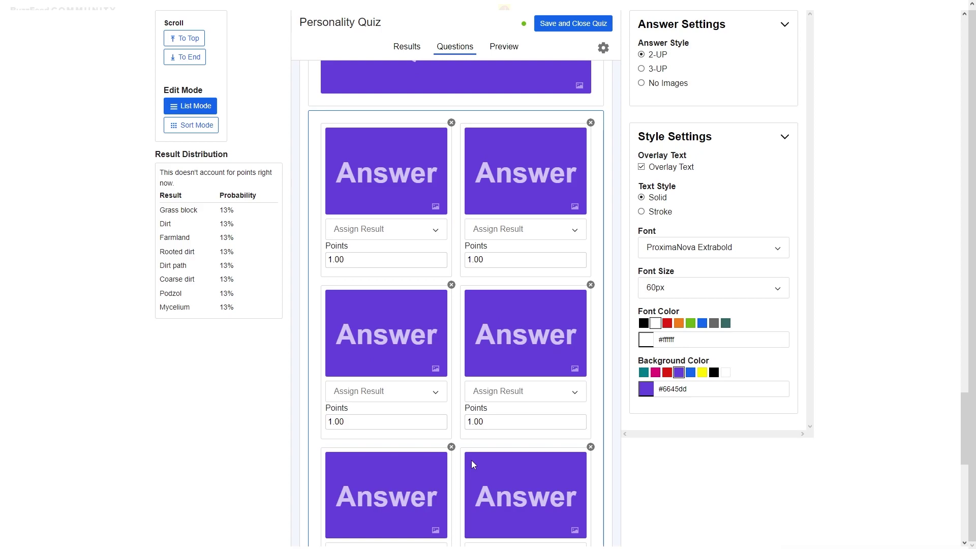
{"action": "scroll", "coordinate": [473, 448], "scroll_direction": "down", "scroll_amount": 4}
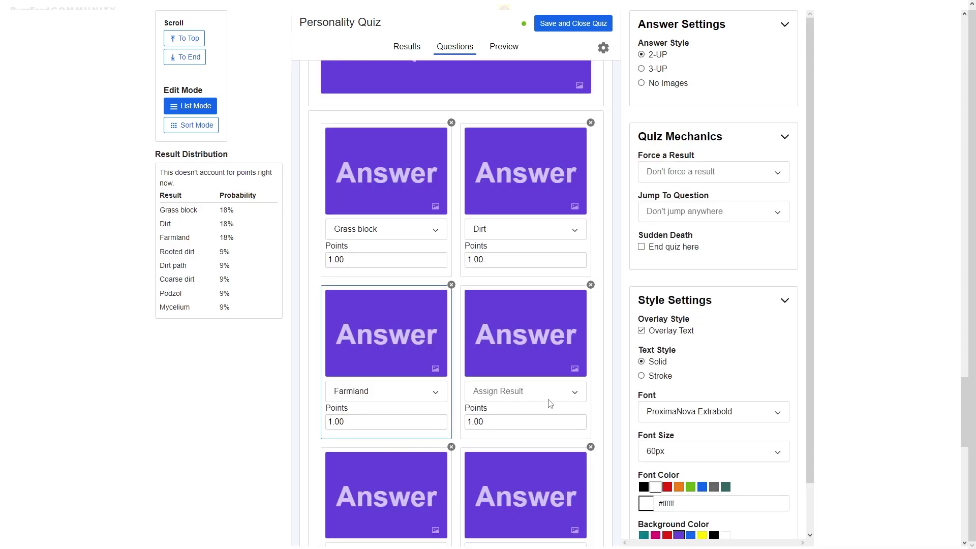
Step: Map the fourth, fifth and sixth answers to Rooted dirt, Dirt path and Coarse dirt
{"action": "left_click", "coordinate": [540, 395]}
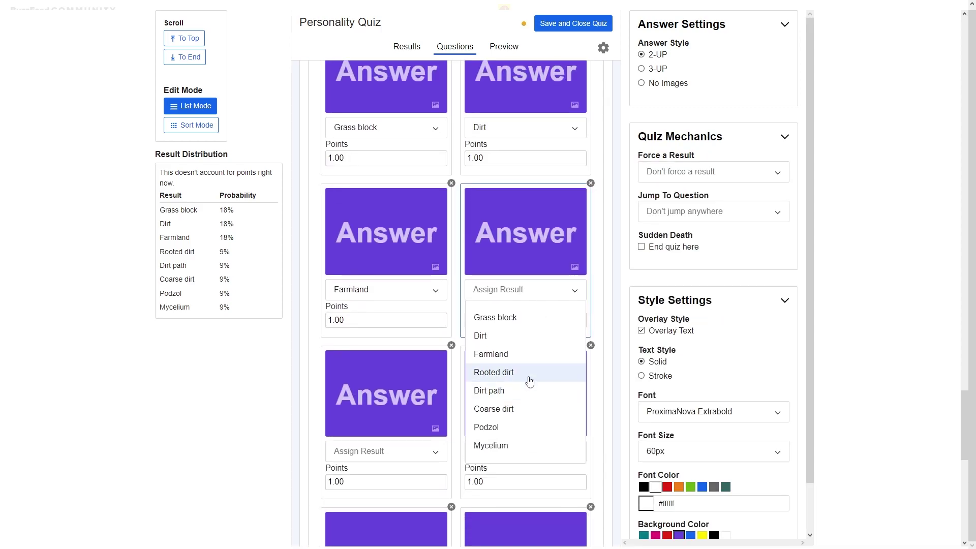
{"action": "left_click", "coordinate": [530, 381]}
{"action": "scroll", "coordinate": [518, 380], "scroll_direction": "down", "scroll_amount": 4}
{"action": "left_click", "coordinate": [410, 247]}
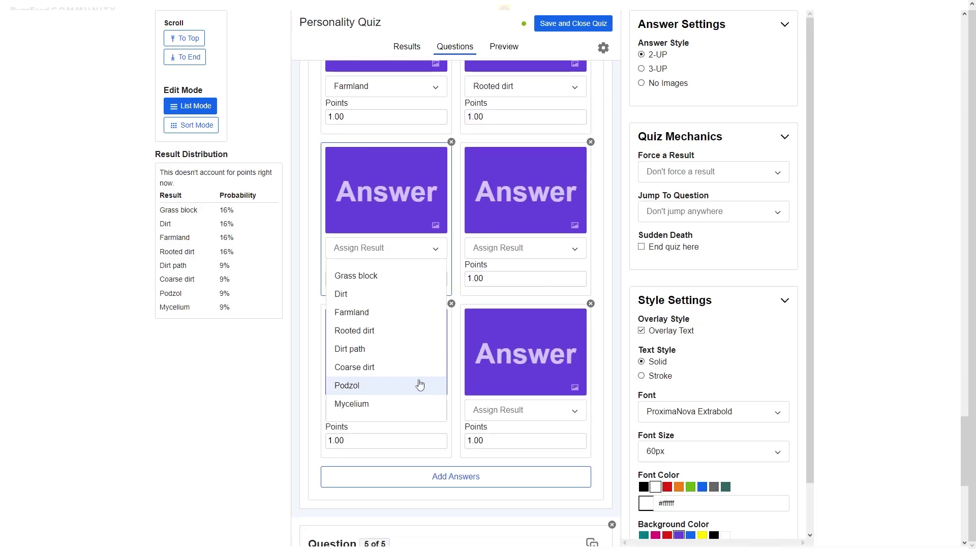
{"action": "left_click", "coordinate": [392, 346]}
{"action": "left_click", "coordinate": [511, 248]}
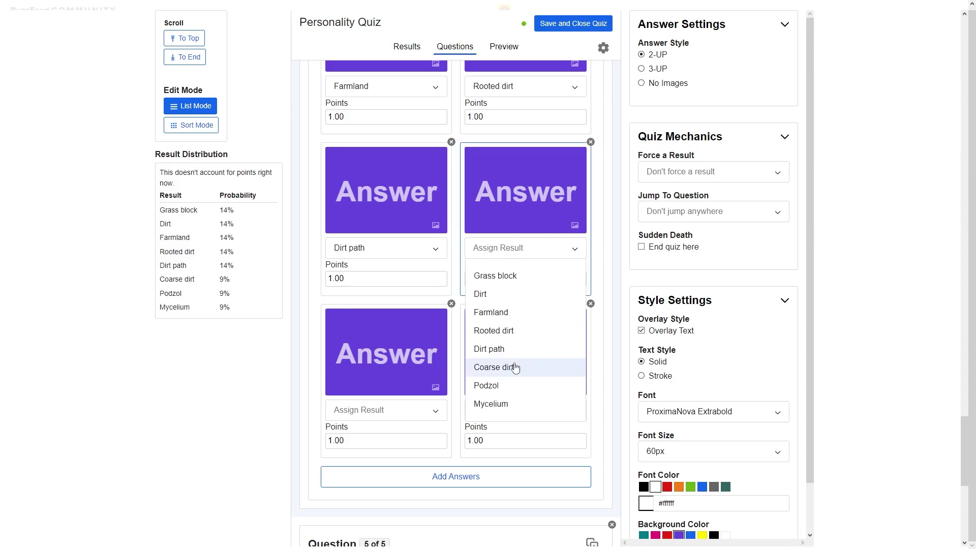
{"action": "left_click", "coordinate": [511, 368]}
Step: Map the last two answers to Podzol and Mycelium
{"action": "scroll", "coordinate": [430, 342], "scroll_direction": "down", "scroll_amount": 2}
{"action": "left_click", "coordinate": [398, 311]}
{"action": "left_click", "coordinate": [386, 446]}
{"action": "left_click", "coordinate": [523, 311]}
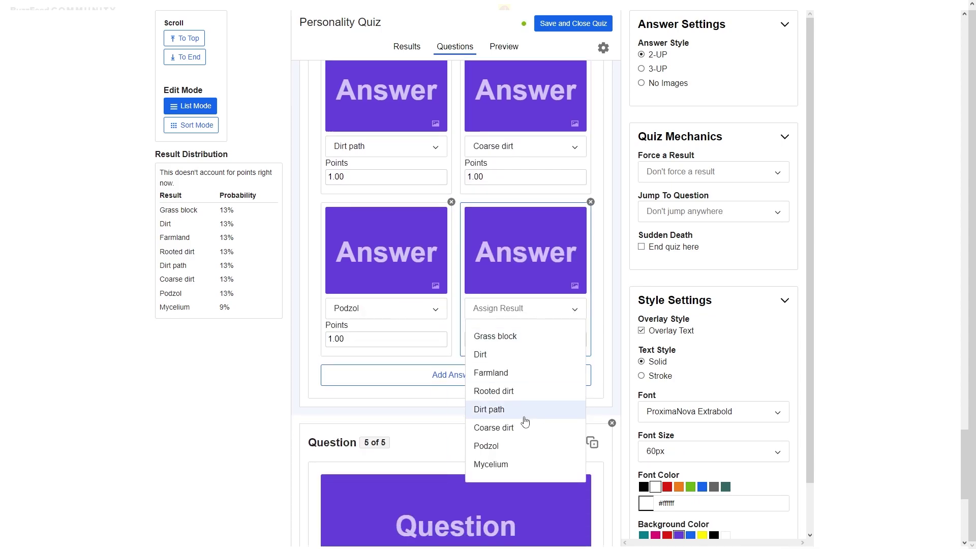
{"action": "left_click", "coordinate": [508, 465]}
{"action": "scroll", "coordinate": [250, 394], "scroll_direction": "up", "scroll_amount": 6}
{"action": "scroll", "coordinate": [250, 394], "scroll_direction": "up", "scroll_amount": 4}
{"action": "left_click", "coordinate": [413, 215]}
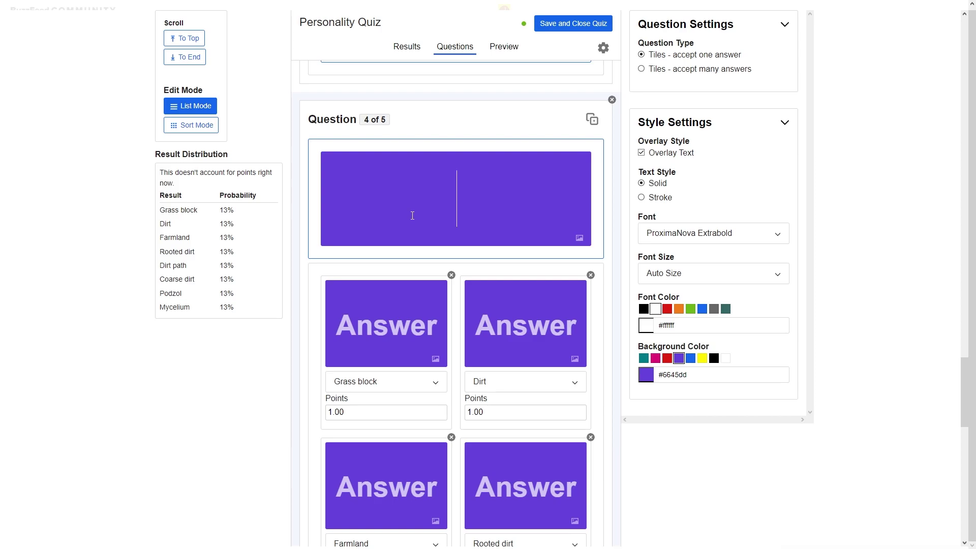
Step: Enter the Question 4 text 'Ever heard of the Jenny Mod?' and the first answer, ending 'its okay i guess'
{"action": "type", "text": "Ever heard of the Jenny Mod?"}
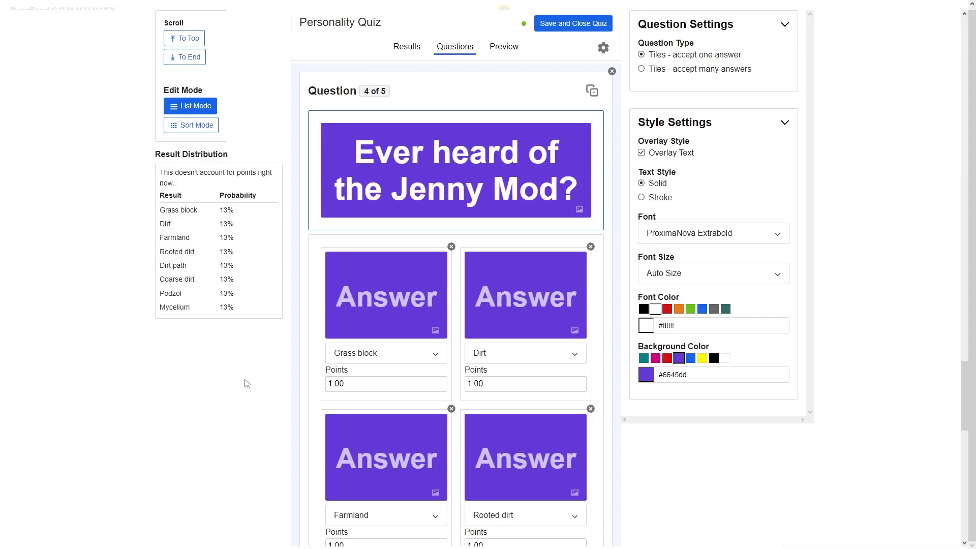
{"action": "left_click", "coordinate": [349, 310]}
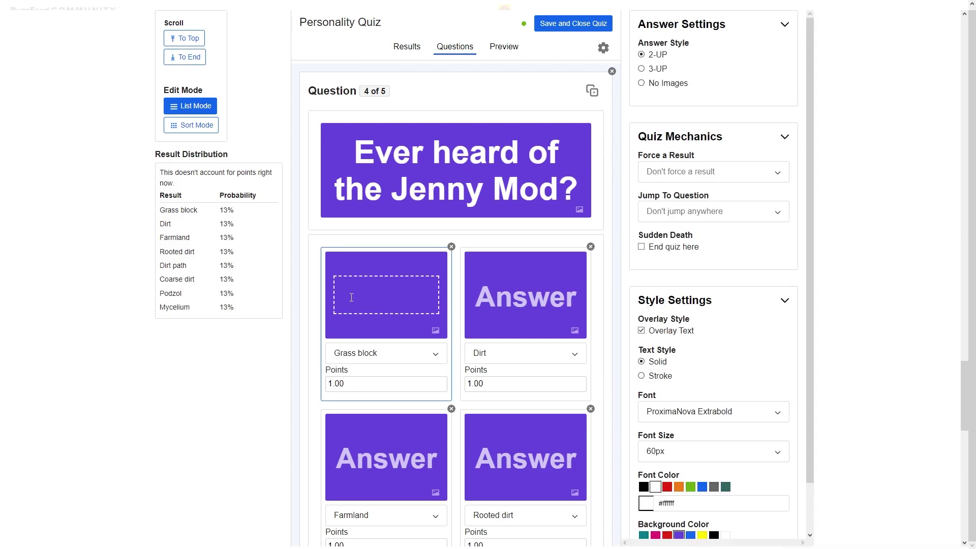
{"action": "type", "text": "No. I have a at lea"}
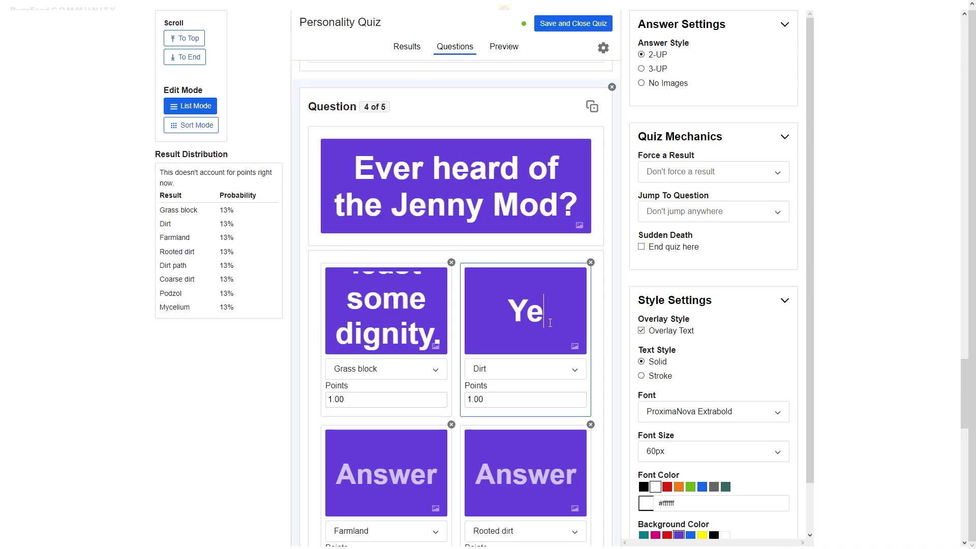
{"action": "type", "text": "s, unfortunately"}
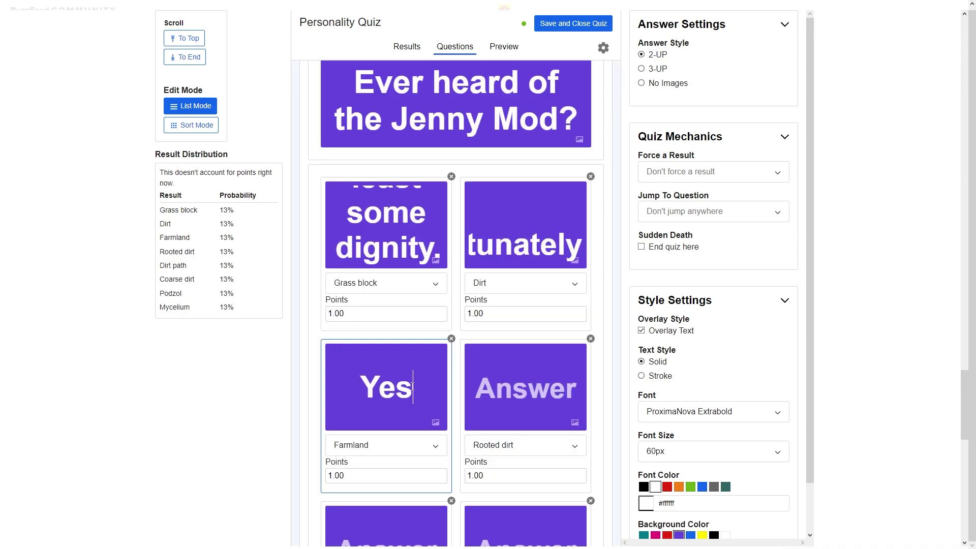
{"action": "type", "text": ", its okay i guess"}
{"action": "key", "text": "Tab"}
{"action": "scroll", "coordinate": [467, 388], "scroll_direction": "down", "scroll_amount": 5}
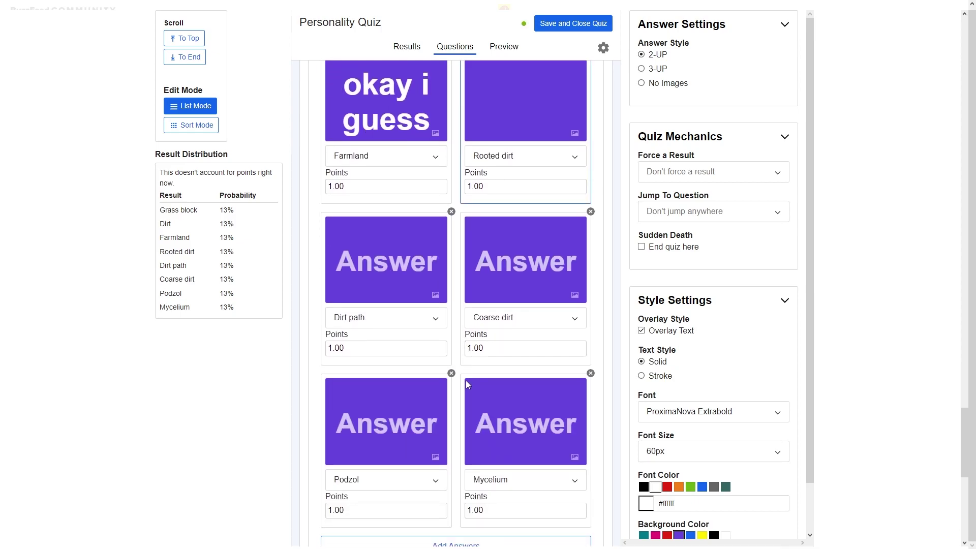
{"action": "scroll", "coordinate": [519, 407], "scroll_direction": "down", "scroll_amount": 2}
Step: Write the Mycelium reply 'Yes i love it favorite mod' and the next replies, including 'i play it every day'
{"action": "left_click", "coordinate": [519, 408]}
{"action": "type", "text": "Yes i loiv"}
{"action": "key", "text": "BackSpace"}
{"action": "key", "text": "BackSpace"}
{"action": "type", "text": "ve it favorite mod"}
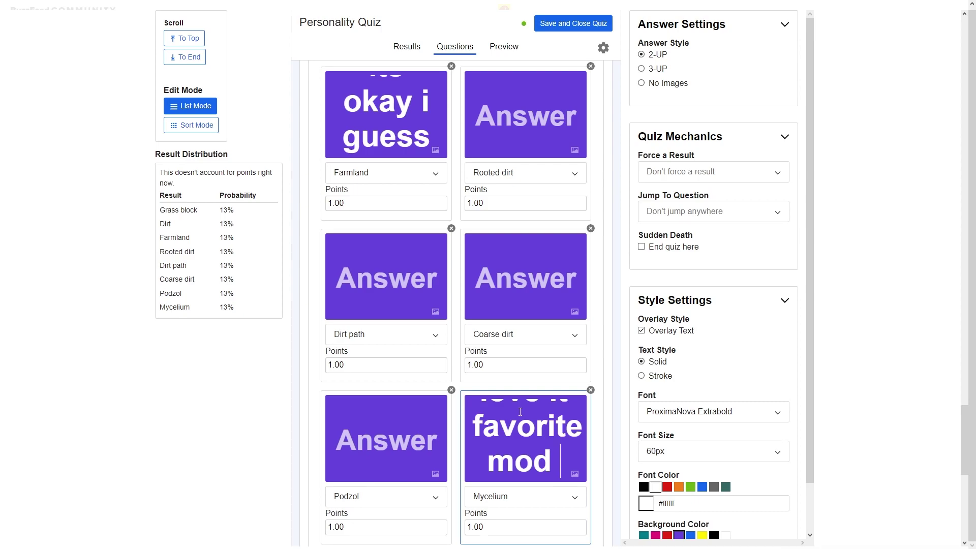
{"action": "type", "text": "i play it ever"}
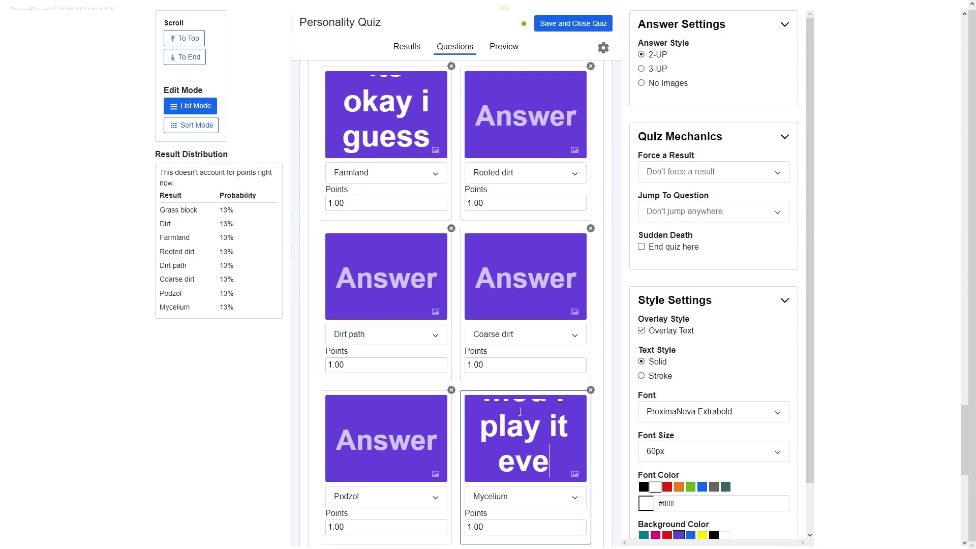
{"action": "type", "text": "y day"}
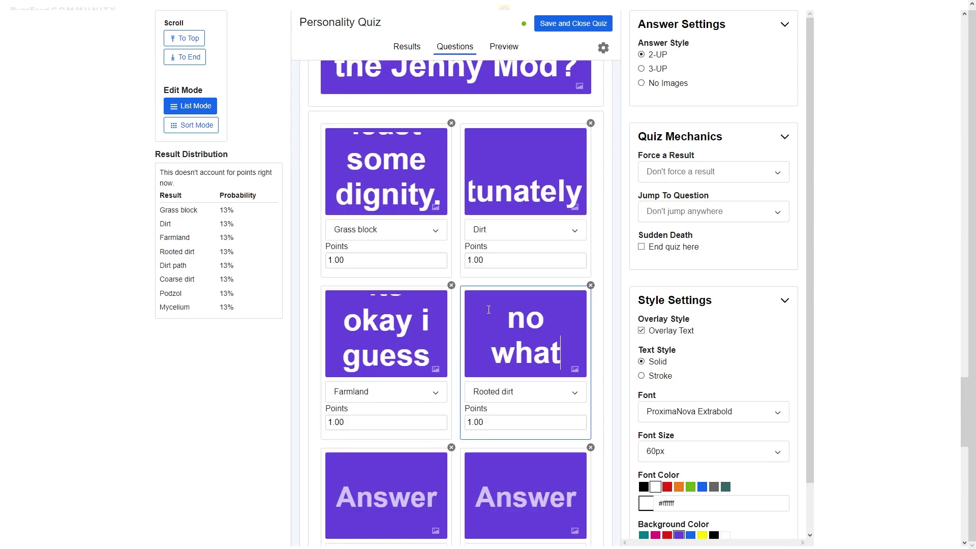
{"action": "type", "text": "it is that im gonna "}
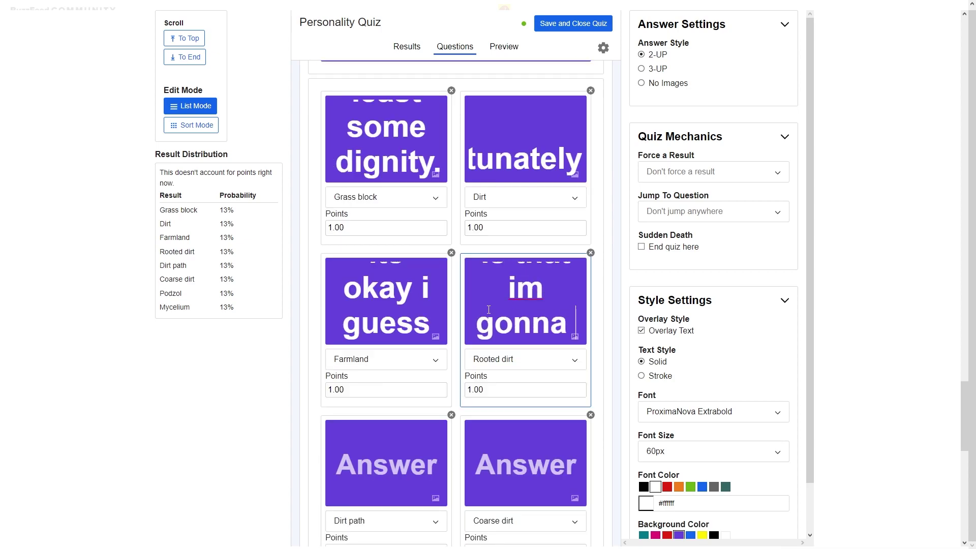
{"action": "type", "text": "google it OH GOD "}
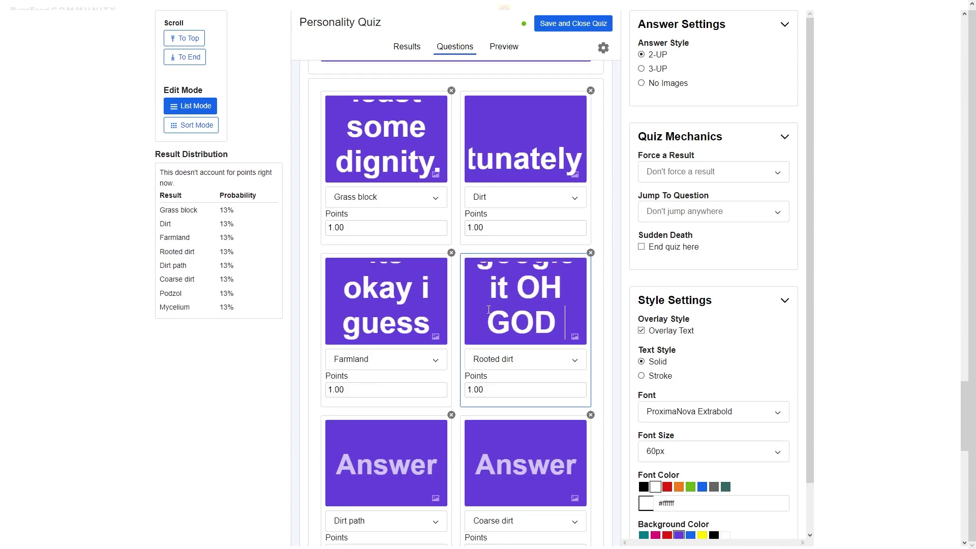
{"action": "type", "text": "MY EYES"}
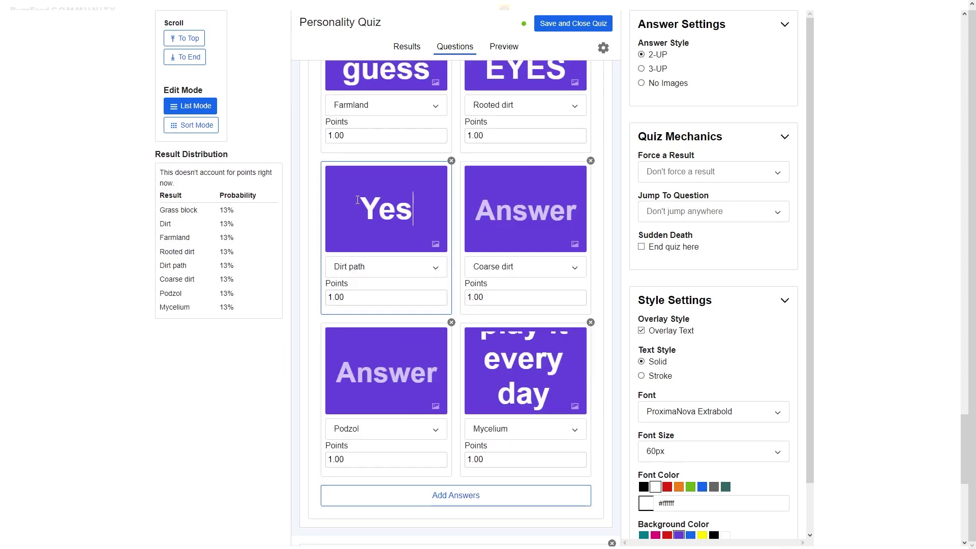
Step: Write the Dirt path, Coarse dirt and Podzol replies, ending with 'im not answering that'
{"action": "left_click", "coordinate": [358, 200]}
{"action": "type", "text": "Yes i play it"}
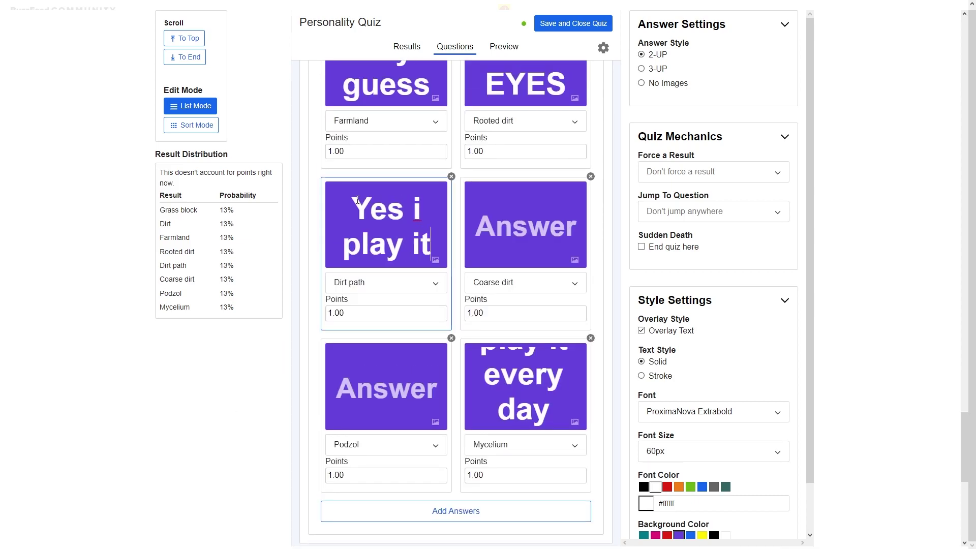
{"action": "type", "text": " somemetimes"}
{"action": "left_click", "coordinate": [545, 223]}
{"action": "type", "text": "no but I would play it like who would"}
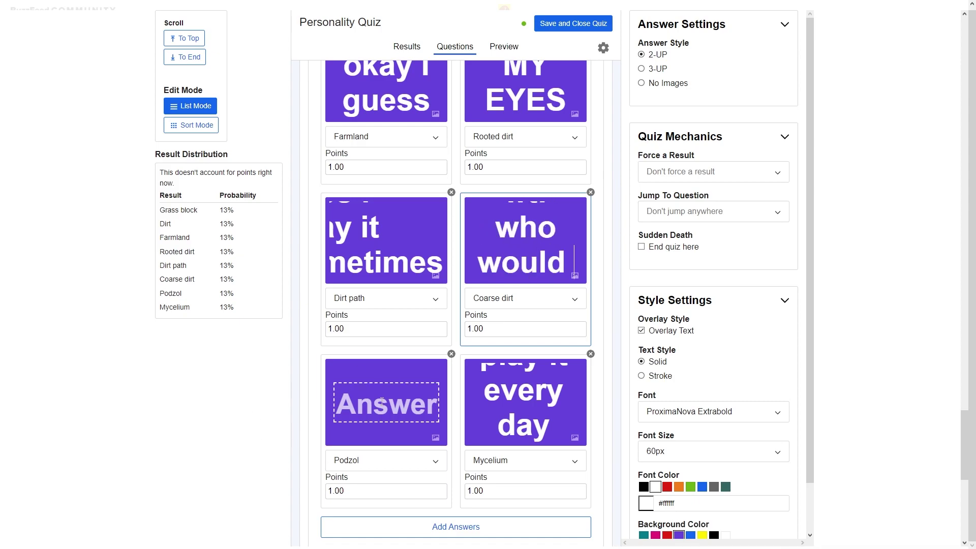
{"action": "scroll", "coordinate": [389, 293], "scroll_direction": "down", "scroll_amount": 2}
{"action": "left_click", "coordinate": [389, 293]}
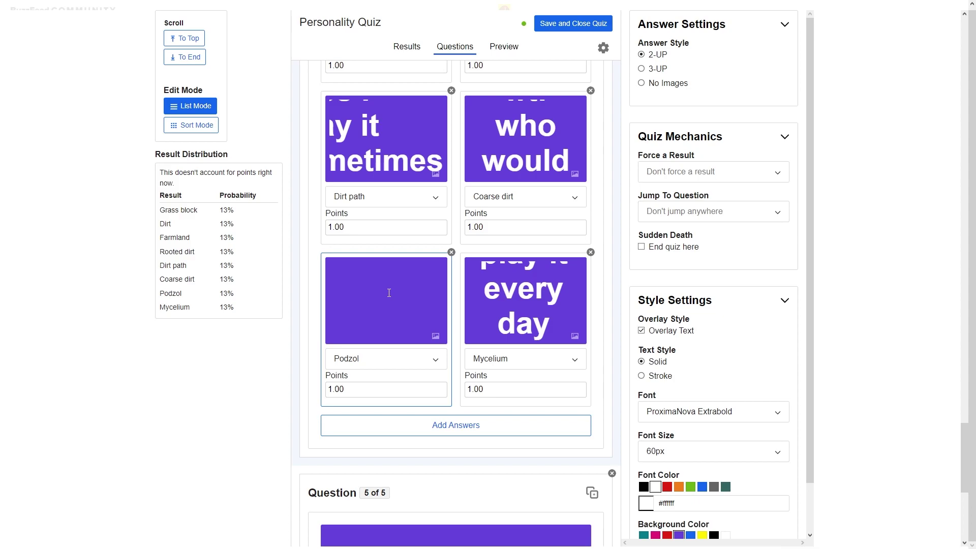
{"action": "type", "text": "im not answe"}
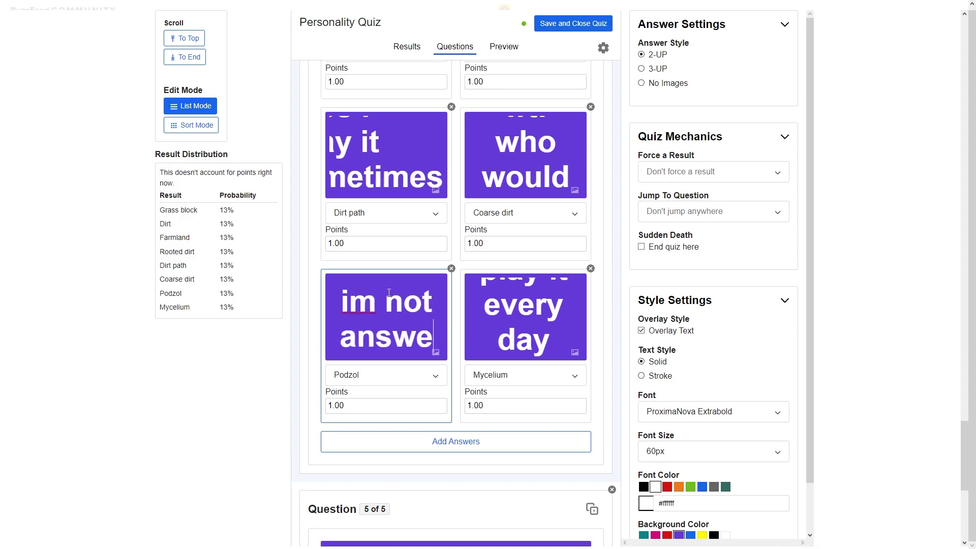
{"action": "type", "text": "ring that"}
{"action": "left_click_drag", "start_coordinate": [389, 292], "coordinate": [289, 321]}
{"action": "left_click", "coordinate": [338, 341]}
{"action": "scroll", "coordinate": [402, 215], "scroll_direction": "down", "scroll_amount": 7}
{"action": "left_click", "coordinate": [402, 214]}
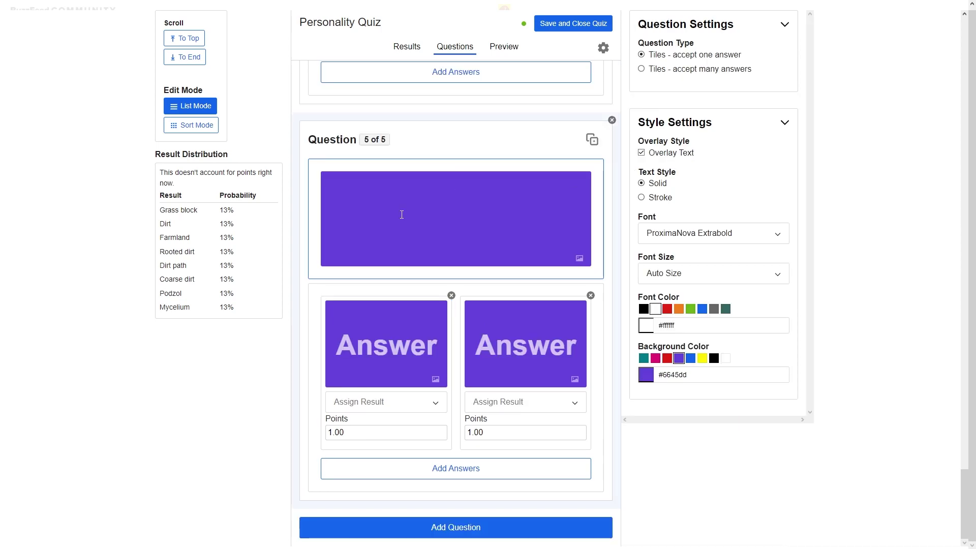
Step: Enter Question 5 'Are you subscribed to ToastyTheWaffle?' with answers like 'Yes very funny' and 'Yes I watch every day'
{"action": "type", "text": "Are you"}
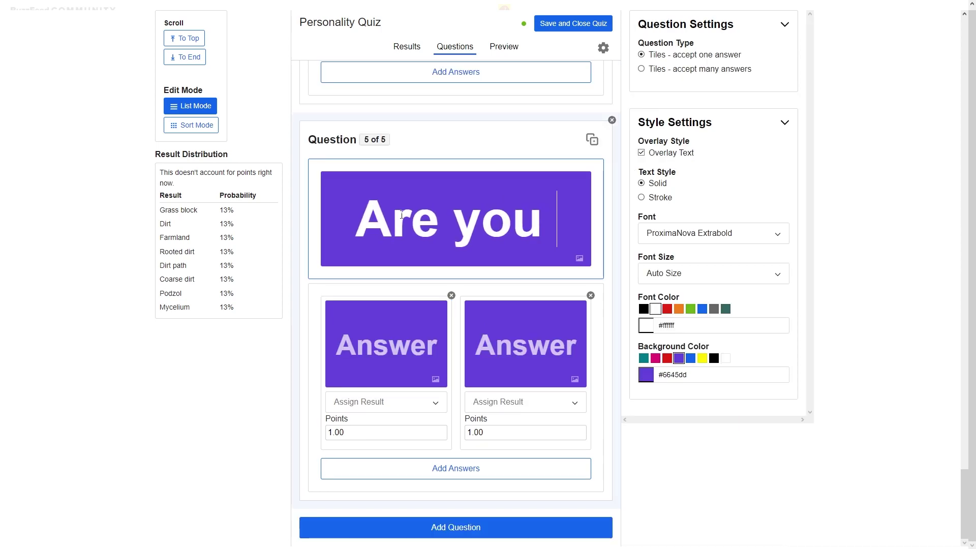
{"action": "type", "text": " subscribed to "}
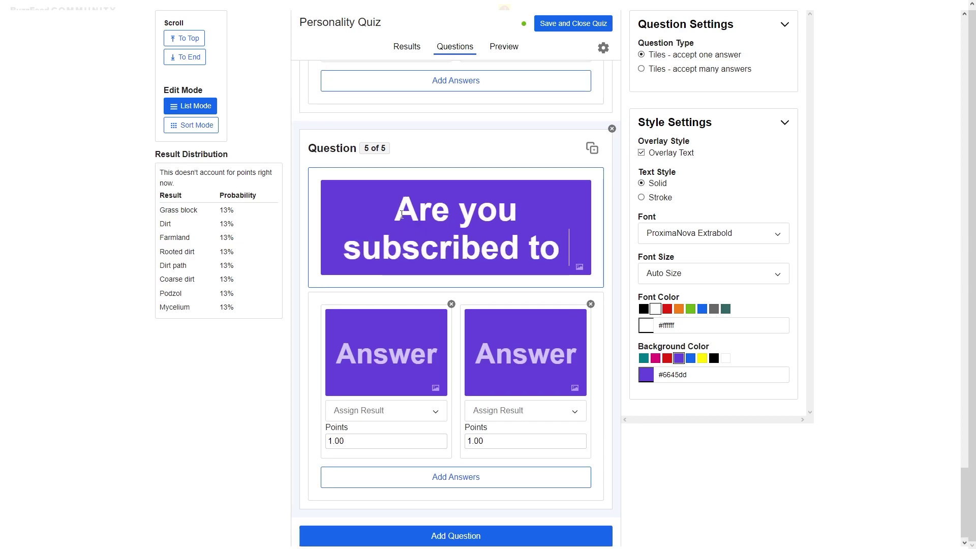
{"action": "type", "text": "ToastyTheWaff"}
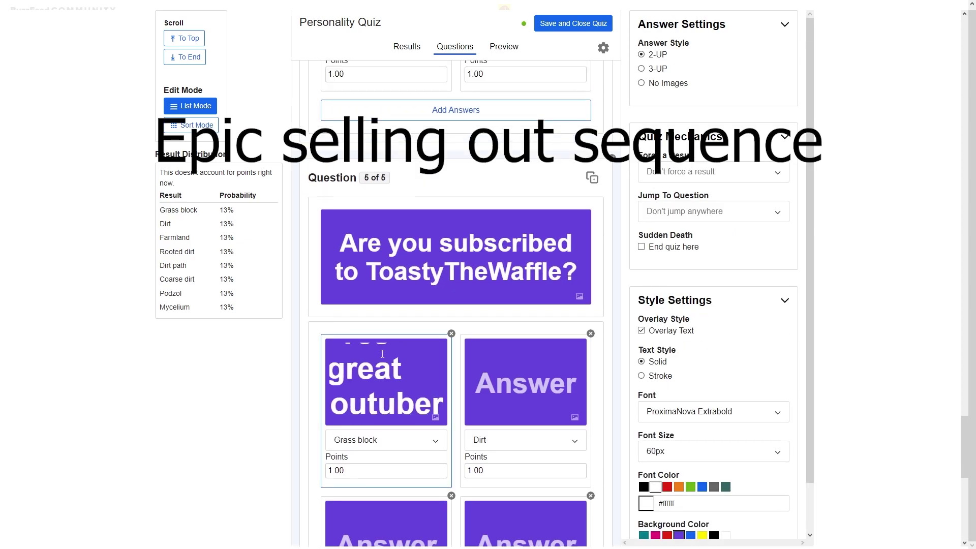
{"action": "type", "text": "Yes he"}
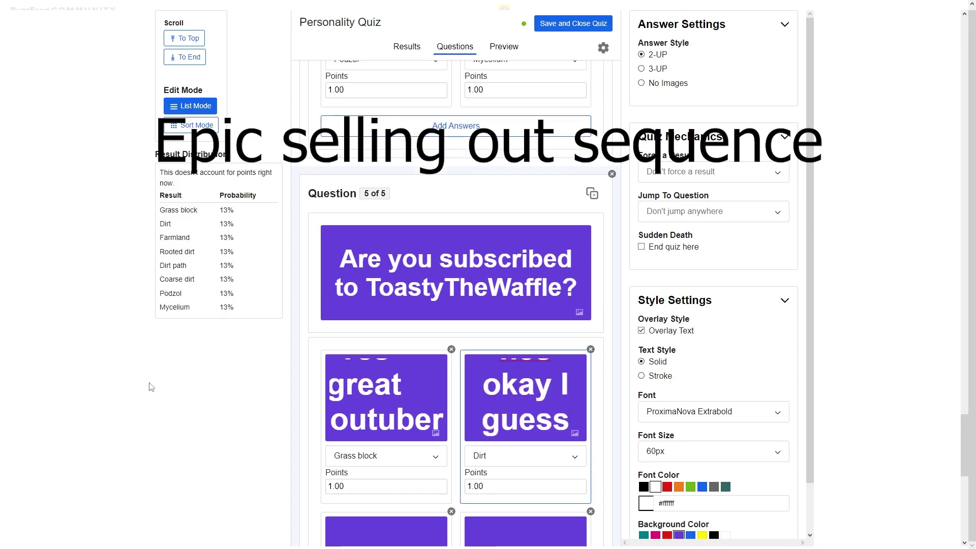
{"action": "scroll", "coordinate": [387, 300], "scroll_direction": "down", "scroll_amount": 5}
{"action": "left_click", "coordinate": [387, 300]}
{"action": "type", "text": "Yes very funny"}
{"action": "left_click", "coordinate": [489, 298]}
{"action": "type", "text": "Yes I watch every day"}
Step: Fill the last answers with 'No i am a silly goose' and 'I am a Mycelium block', then scroll back up
{"action": "scroll", "coordinate": [490, 298], "scroll_direction": "down", "scroll_amount": 4}
{"action": "left_click", "coordinate": [353, 261]}
{"action": "type", "text": "No i am a silly "}
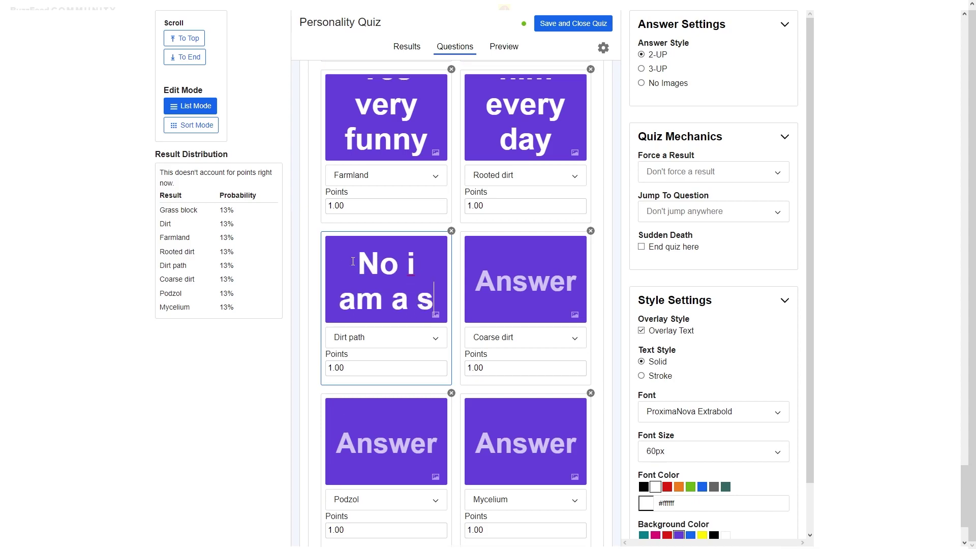
{"action": "type", "text": "goos"}
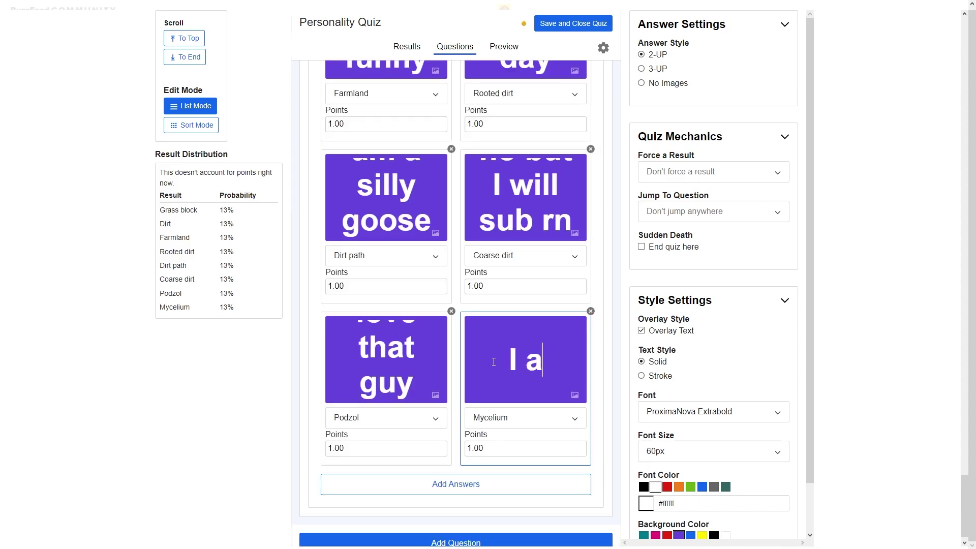
{"action": "type", "text": "m a "}
{"action": "type", "text": "Mycel"}
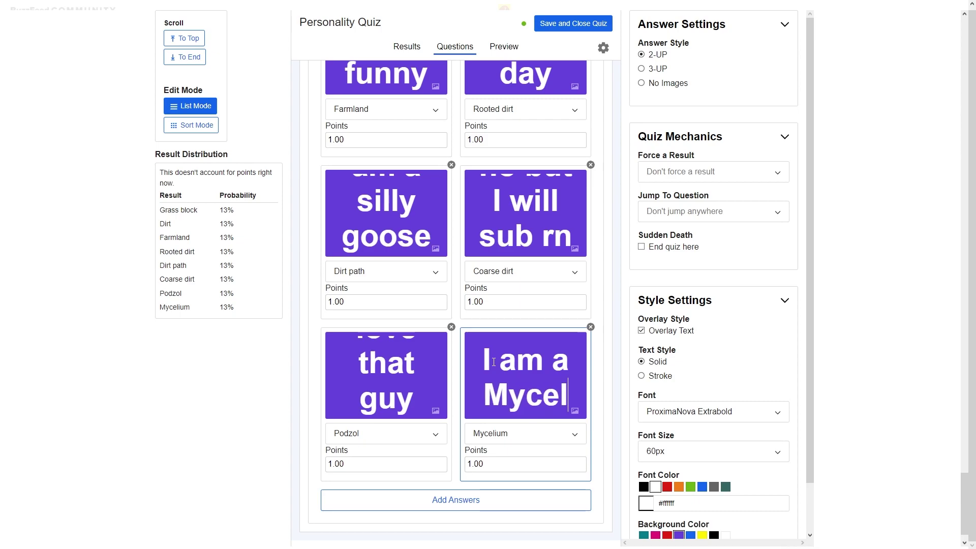
{"action": "type", "text": "ium block"}
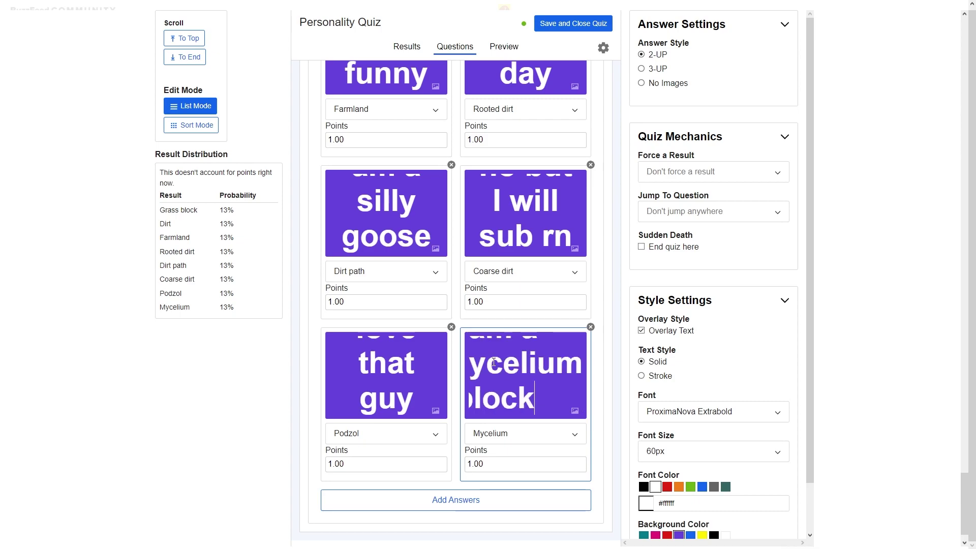
{"action": "scroll", "coordinate": [270, 418], "scroll_direction": "down", "scroll_amount": 1}
{"action": "scroll", "coordinate": [556, 411], "scroll_direction": "up", "scroll_amount": 15}
{"action": "scroll", "coordinate": [556, 410], "scroll_direction": "up", "scroll_amount": 5}
Step: Preview the quiz and pick Green for the favourite colour question
{"action": "left_click", "coordinate": [504, 47]}
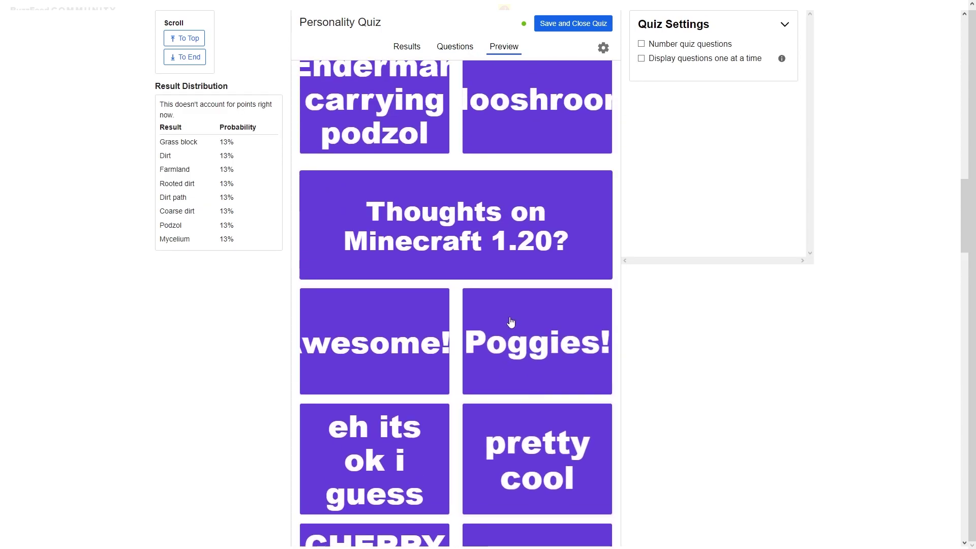
{"action": "scroll", "coordinate": [524, 345], "scroll_direction": "down", "scroll_amount": 15}
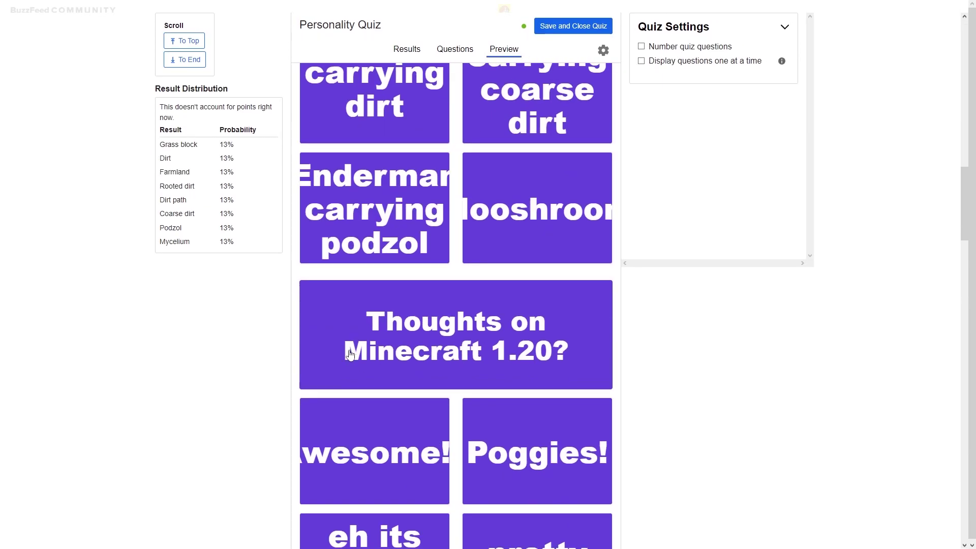
{"action": "scroll", "coordinate": [363, 356], "scroll_direction": "up", "scroll_amount": 10}
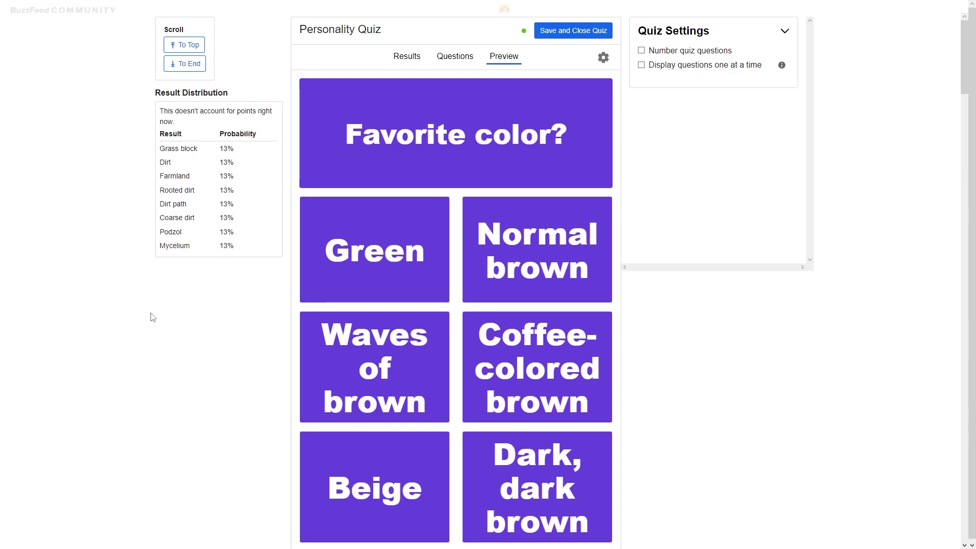
{"action": "scroll", "coordinate": [154, 322], "scroll_direction": "down", "scroll_amount": 5}
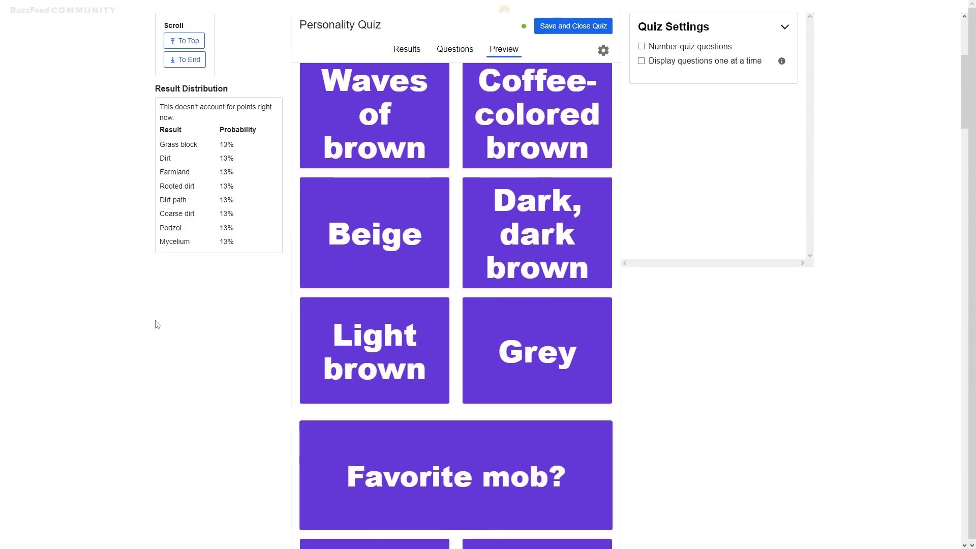
{"action": "scroll", "coordinate": [331, 197], "scroll_direction": "up", "scroll_amount": 3}
{"action": "left_click", "coordinate": [331, 181]}
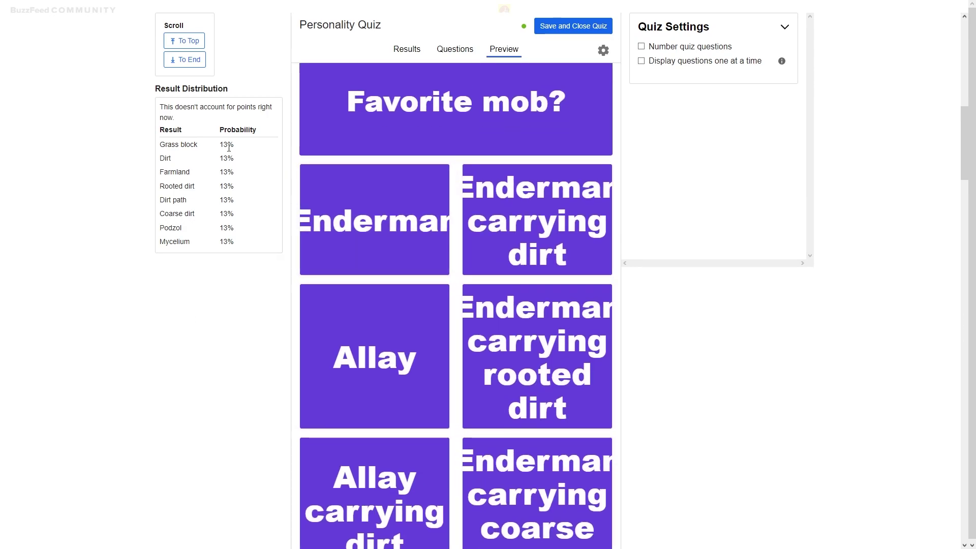
{"action": "scroll", "coordinate": [141, 384], "scroll_direction": "down", "scroll_amount": 2}
{"action": "scroll", "coordinate": [550, 274], "scroll_direction": "up", "scroll_amount": 3}
Step: Answer the mob, Minecraft 1.20, Jenny Mod and subscription questions, finishing with 'No i am a silly goose'
{"action": "left_click", "coordinate": [550, 273]}
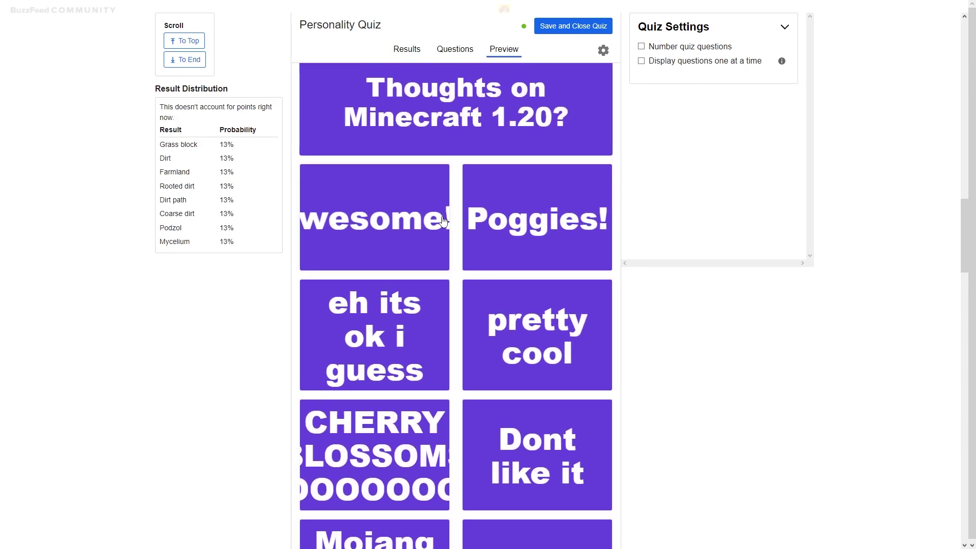
{"action": "scroll", "coordinate": [565, 328], "scroll_direction": "down", "scroll_amount": 3}
{"action": "left_click", "coordinate": [565, 189]}
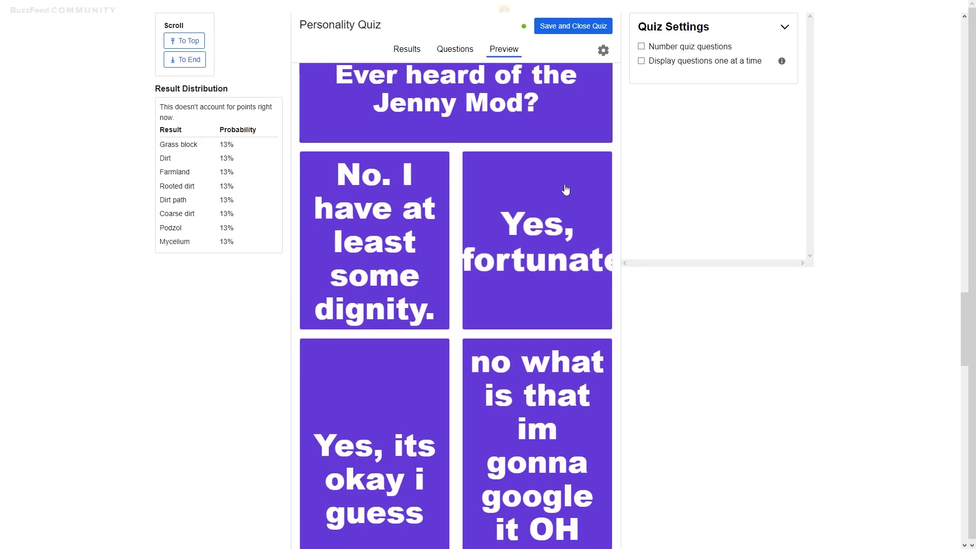
{"action": "scroll", "coordinate": [552, 169], "scroll_direction": "down", "scroll_amount": 3}
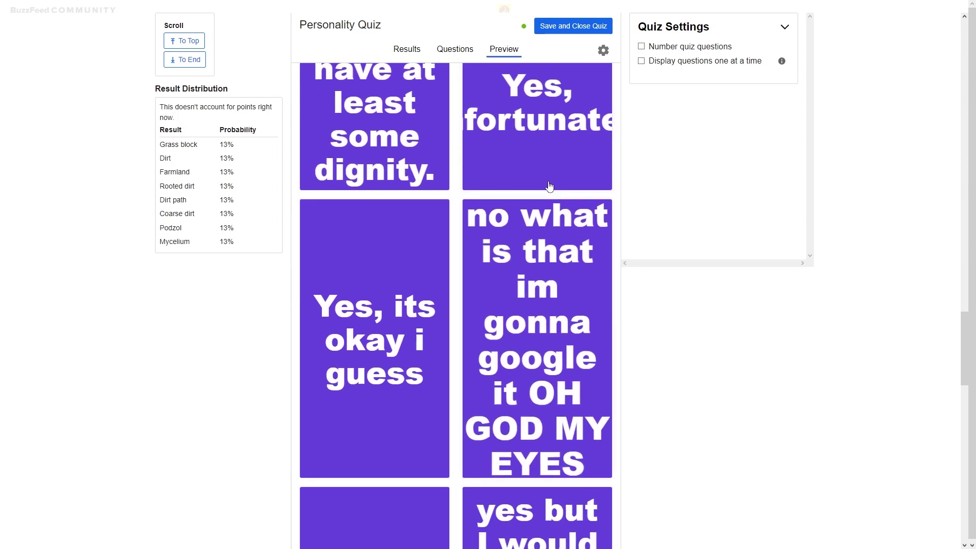
{"action": "scroll", "coordinate": [552, 170], "scroll_direction": "up", "scroll_amount": 2}
{"action": "left_click", "coordinate": [552, 169]}
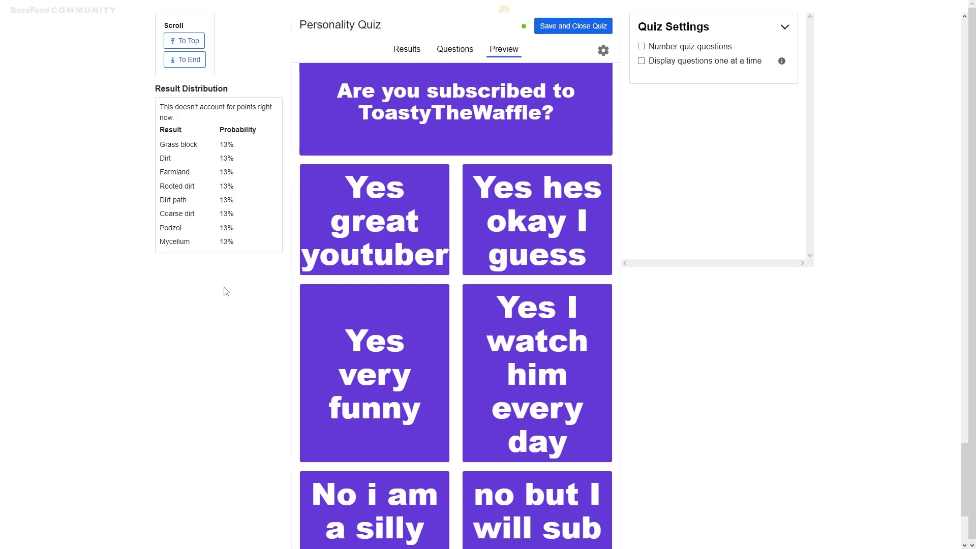
{"action": "scroll", "coordinate": [183, 285], "scroll_direction": "down", "scroll_amount": 1}
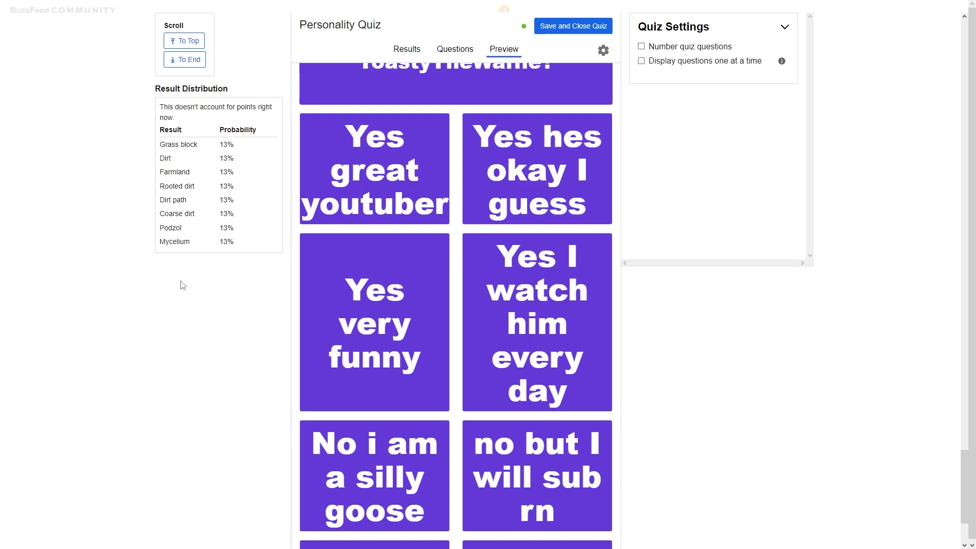
{"action": "scroll", "coordinate": [183, 286], "scroll_direction": "down", "scroll_amount": 3}
{"action": "left_click", "coordinate": [315, 356]}
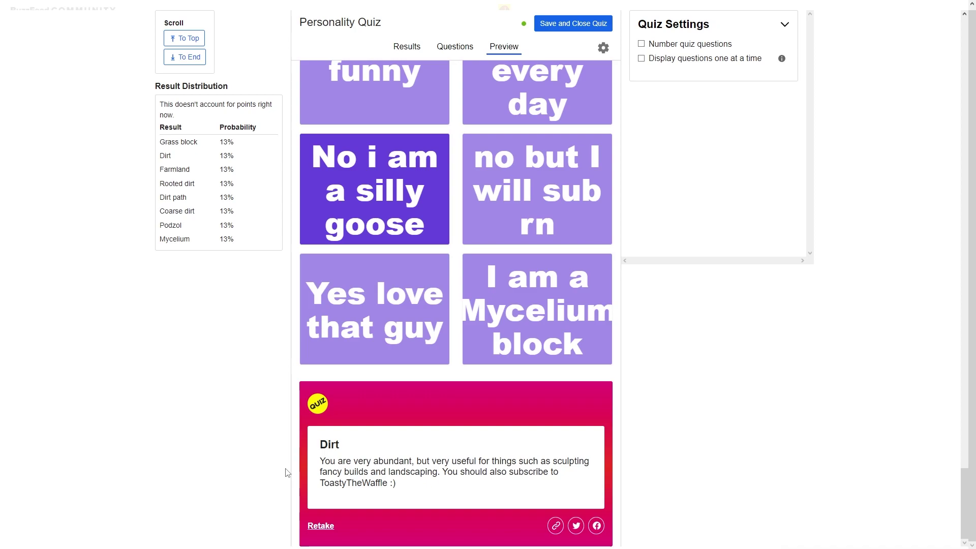
Step: Save and publish the quiz with a thumbnail taken from the post image and cropped around the character
{"action": "left_click", "coordinate": [569, 24]}
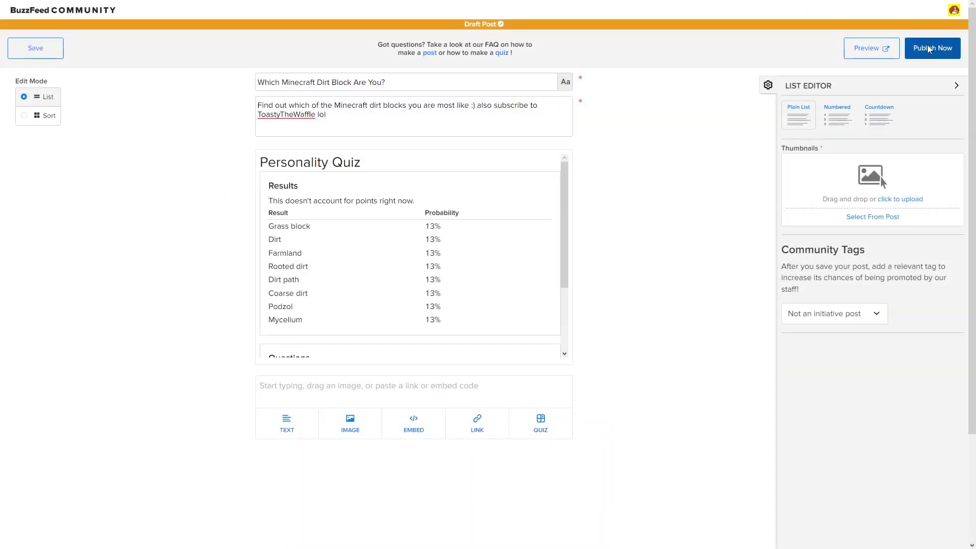
{"action": "left_click", "coordinate": [931, 48]}
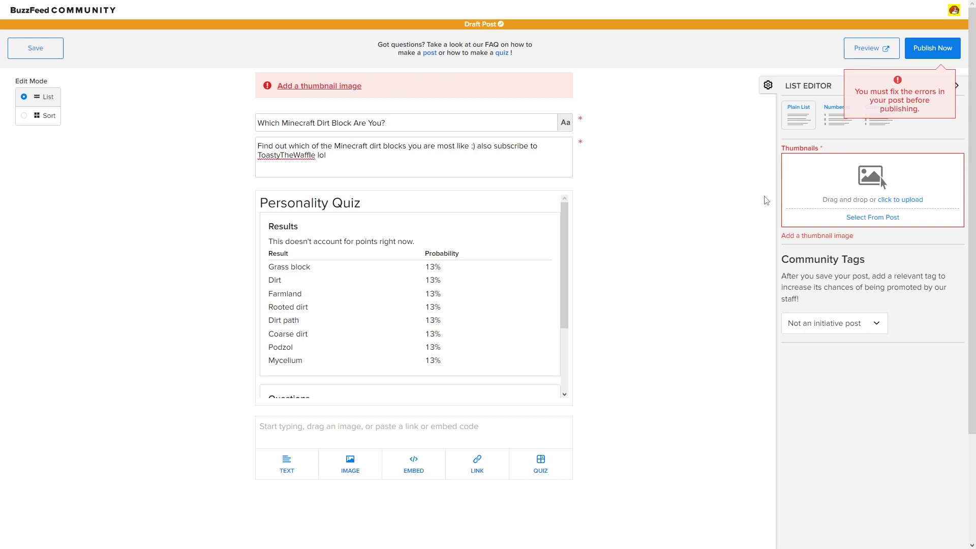
{"action": "left_click", "coordinate": [873, 217]}
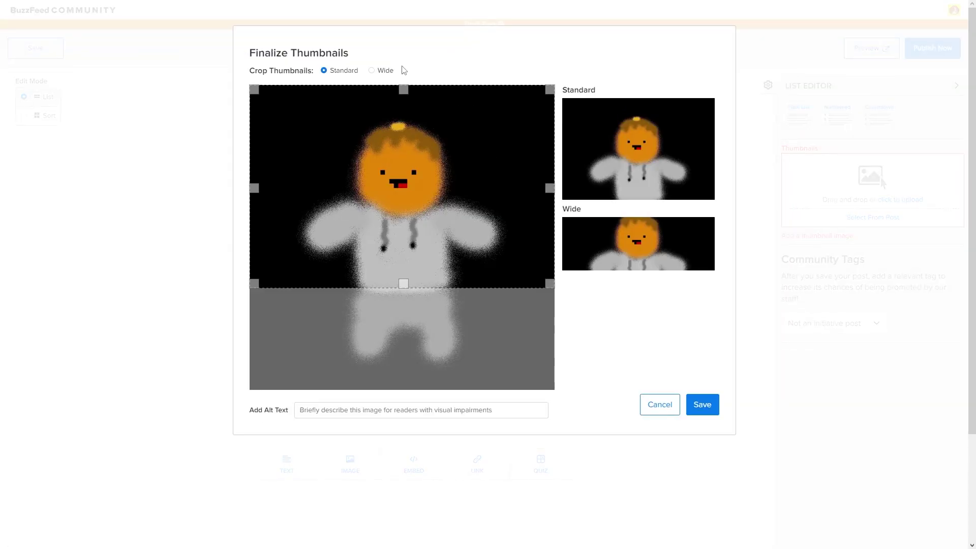
{"action": "left_click_drag", "start_coordinate": [404, 90], "coordinate": [406, 126]}
{"action": "left_click_drag", "start_coordinate": [491, 284], "coordinate": [552, 306]}
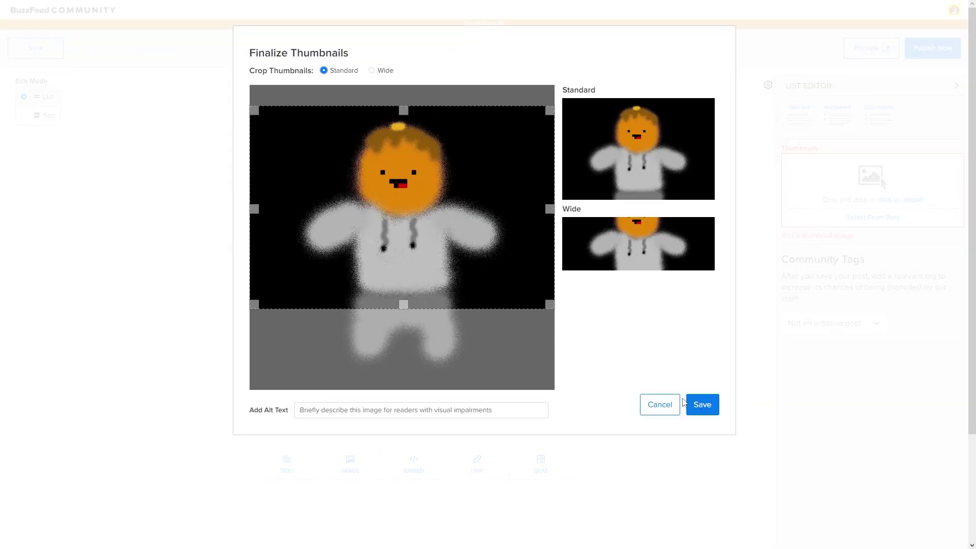
{"action": "left_click", "coordinate": [699, 404]}
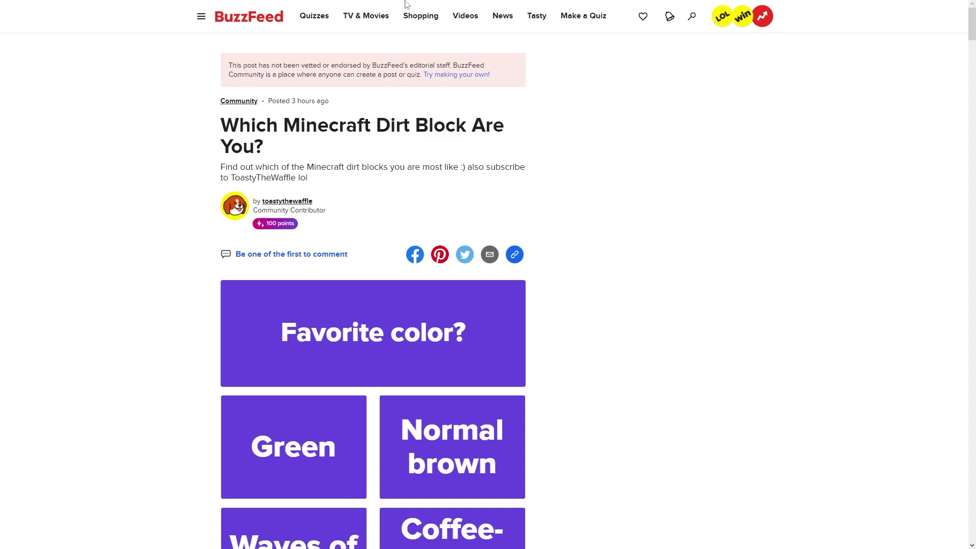
{"action": "scroll", "coordinate": [532, 276], "scroll_direction": "down", "scroll_amount": 6}
{"action": "scroll", "coordinate": [558, 188], "scroll_direction": "up", "scroll_amount": 4}
{"action": "scroll", "coordinate": [600, 196], "scroll_direction": "down", "scroll_amount": 20}
{"action": "scroll", "coordinate": [644, 206], "scroll_direction": "down", "scroll_amount": 20}
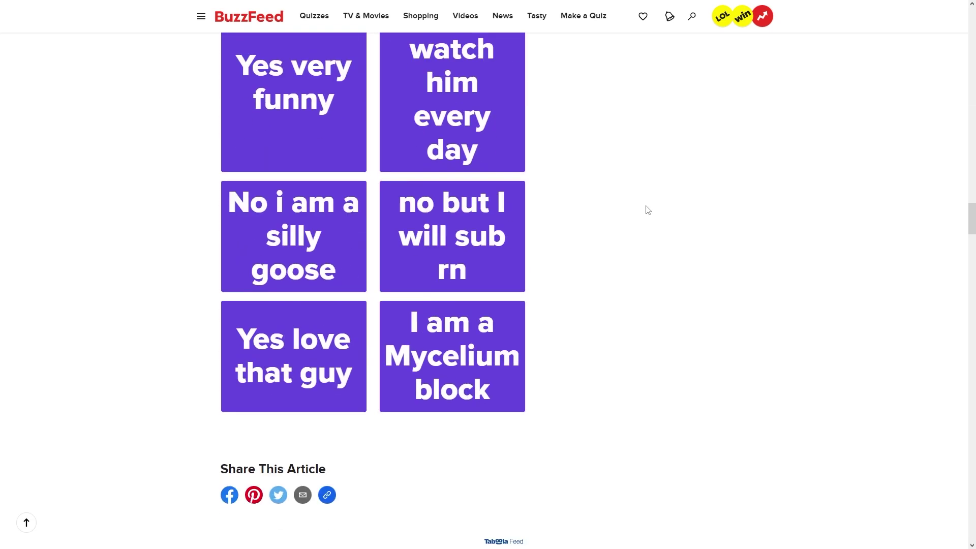
{"action": "scroll", "coordinate": [658, 223], "scroll_direction": "up", "scroll_amount": 18}
{"action": "scroll", "coordinate": [688, 325], "scroll_direction": "up", "scroll_amount": 20}
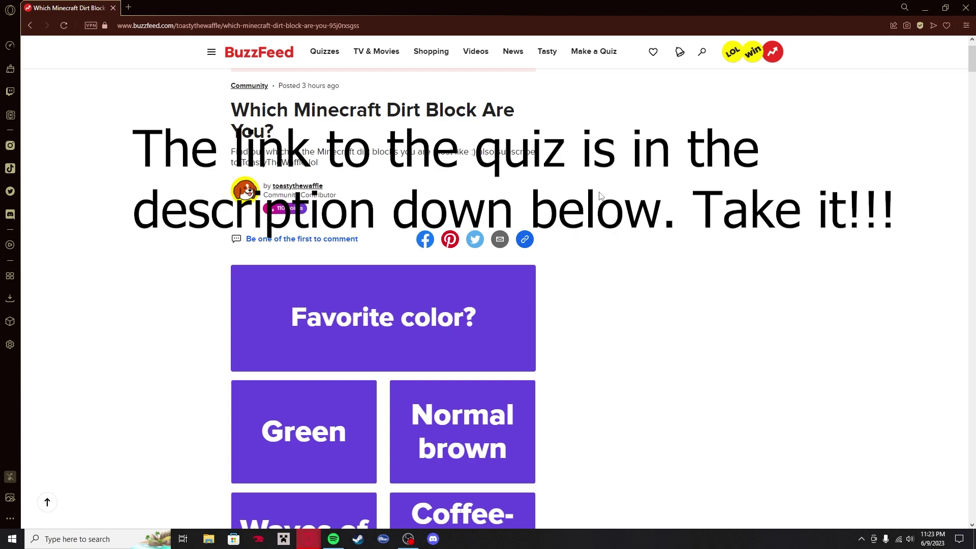
{"action": "scroll", "coordinate": [567, 189], "scroll_direction": "up", "scroll_amount": 1}
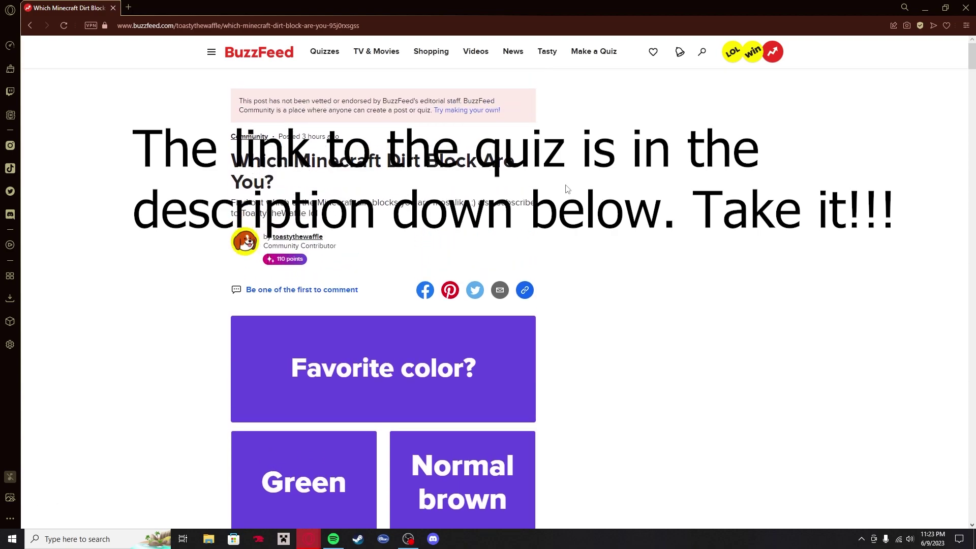
{"action": "key", "text": "F11"}
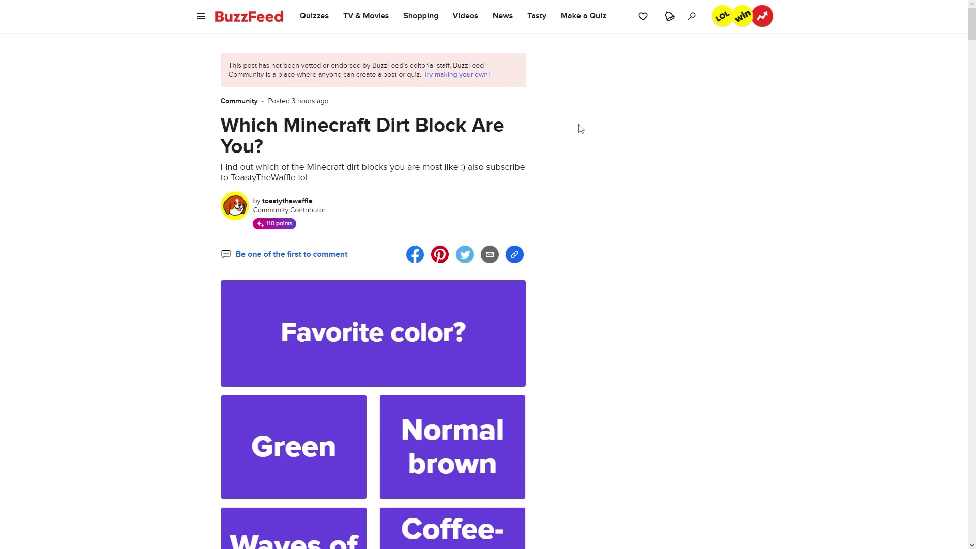
{"action": "key", "text": "F11"}
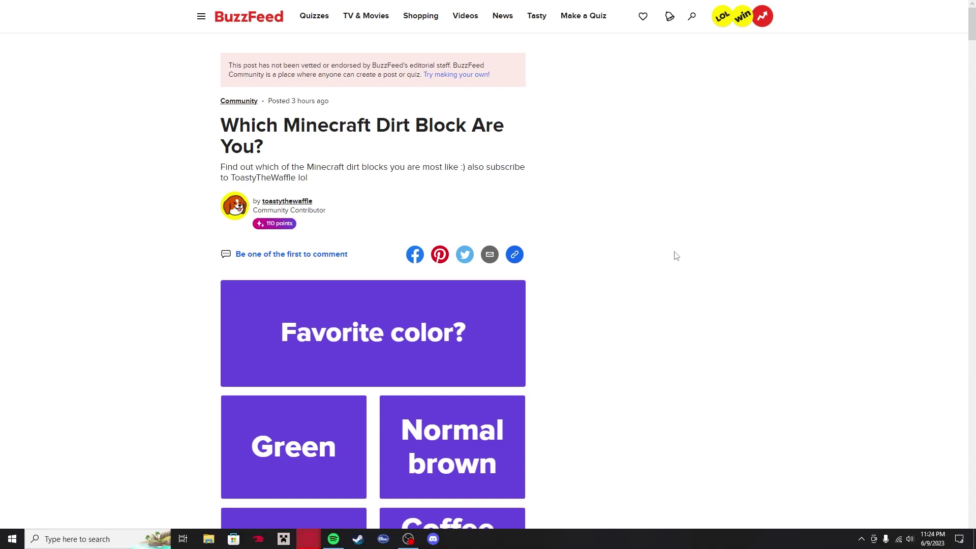
Step: Switch to the Photos window showing ToastyTheWafflepfp.png
{"action": "key", "text": "alt+Tab"}
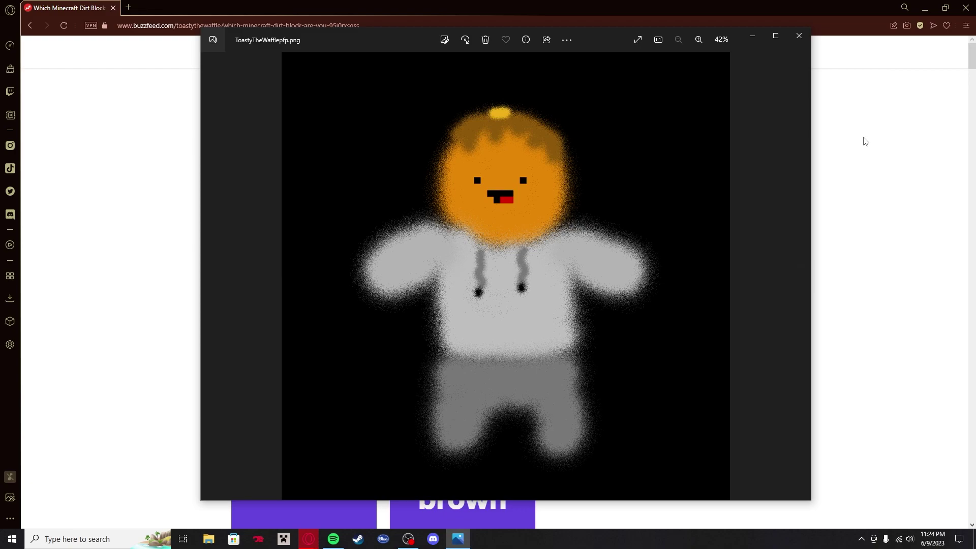